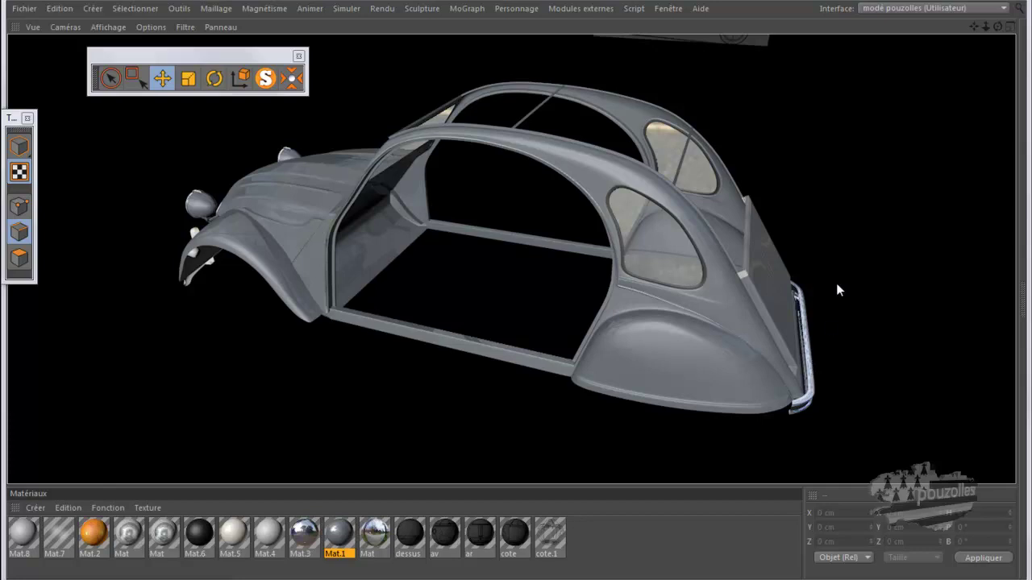
# Orbit the Perspective view to clear the render and turn the 2CV side-on
pyautogui.moveTo(998, 27); pyautogui.dragTo(897, 82)
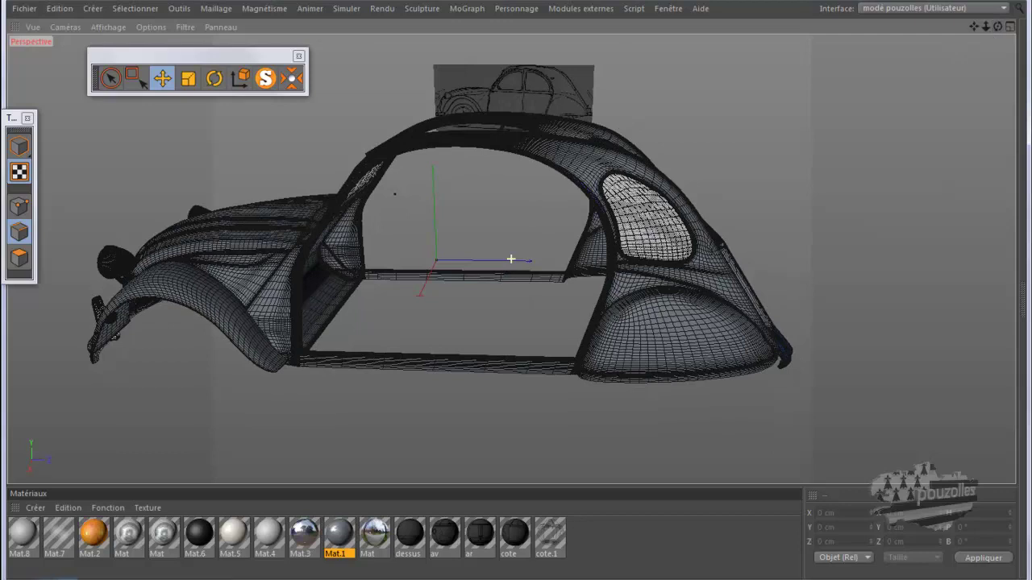
# Disable the carrosserie Subdivision Surface to reveal the car's low-poly cage
pyautogui.doubleClick(339, 534)
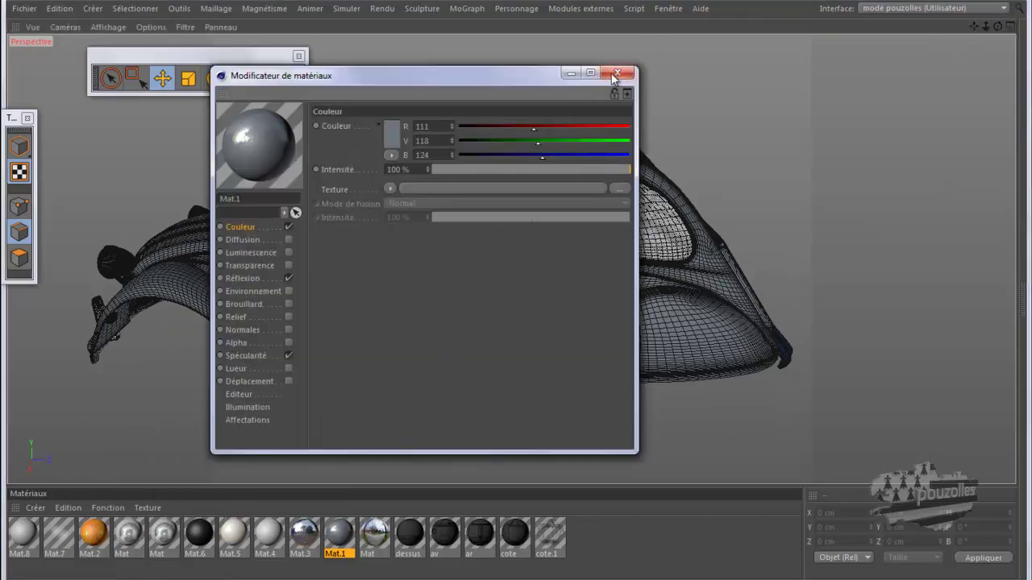
pyautogui.click(618, 73)
pyautogui.hotkey('shift', 'F1')
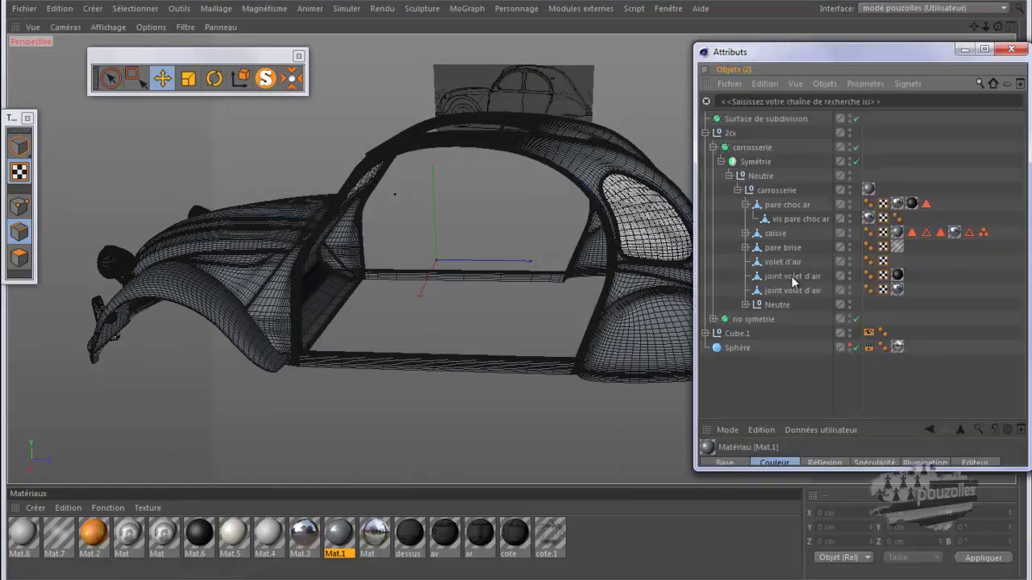
pyautogui.click(856, 149)
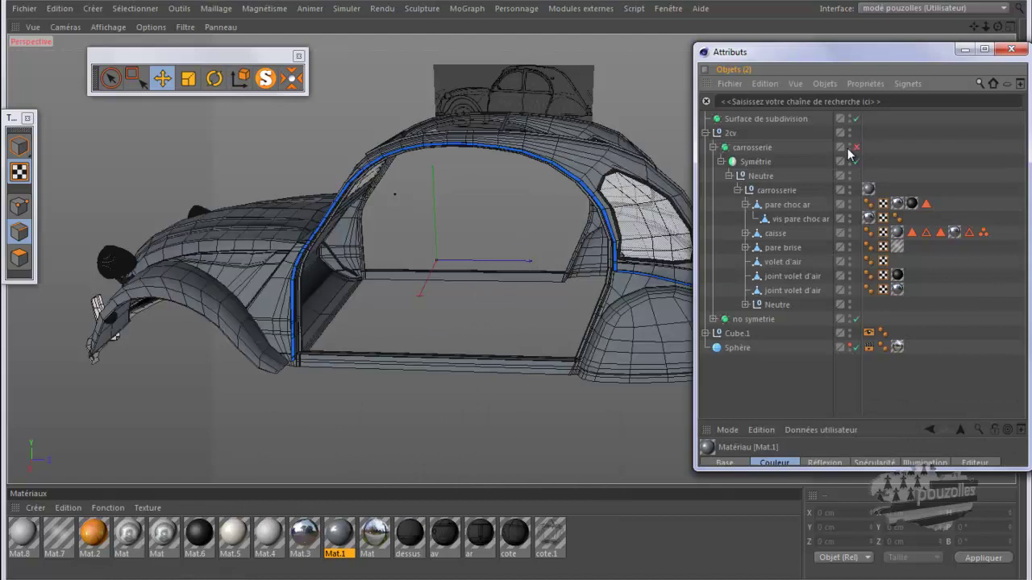
pyautogui.click(964, 51)
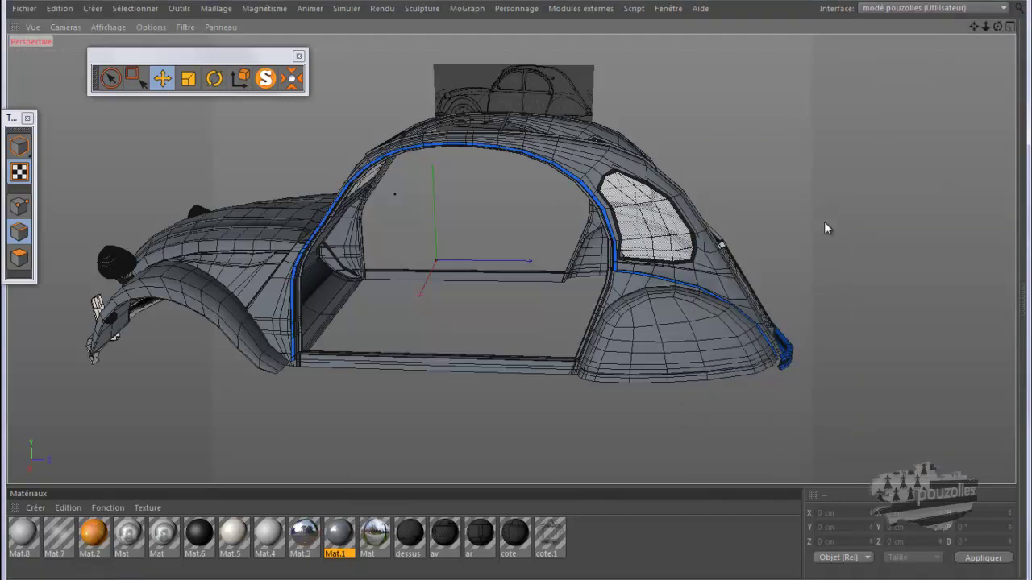
# Orbit and zoom around to a rear three-quarter view of the car
pyautogui.keyDown('alt'); pyautogui.moveTo(496, 294); pyautogui.dragTo(516, 297); pyautogui.keyUp('alt')
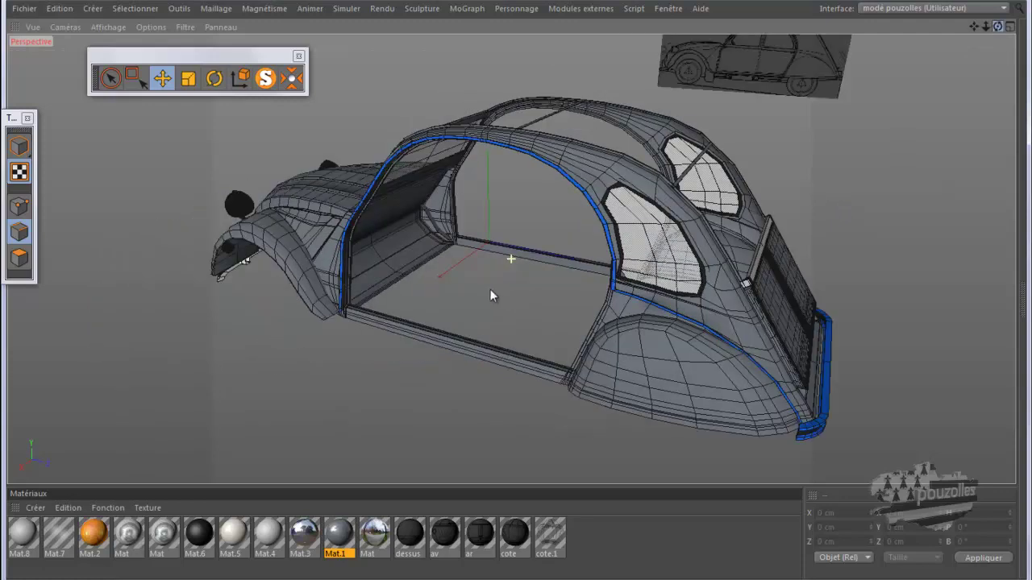
pyautogui.scroll(-3, 516, 290)
pyautogui.keyDown('alt'); pyautogui.moveTo(571, 223); pyautogui.dragTo(495, 210); pyautogui.keyUp('alt')
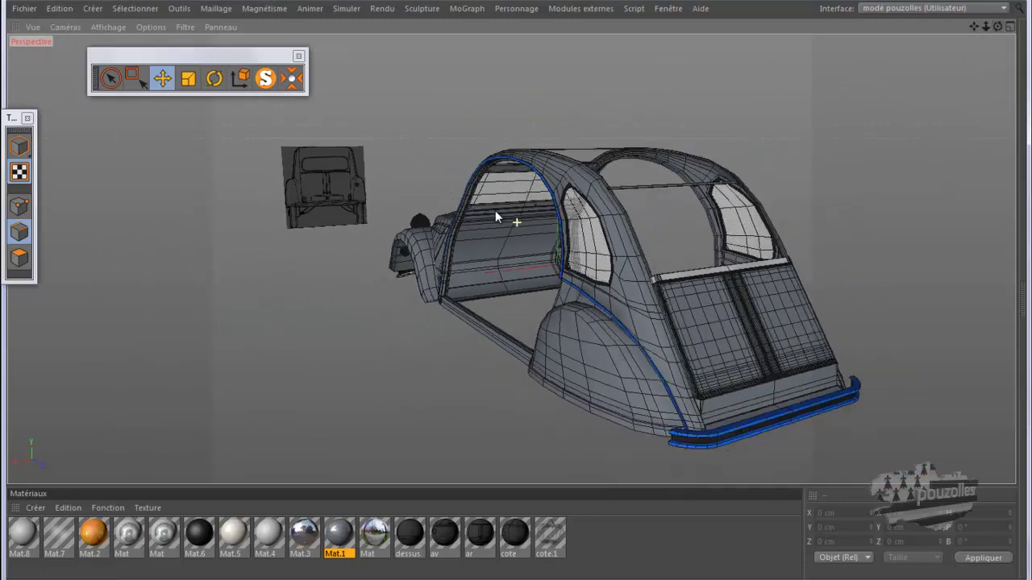
pyautogui.scroll(3, 712, 381)
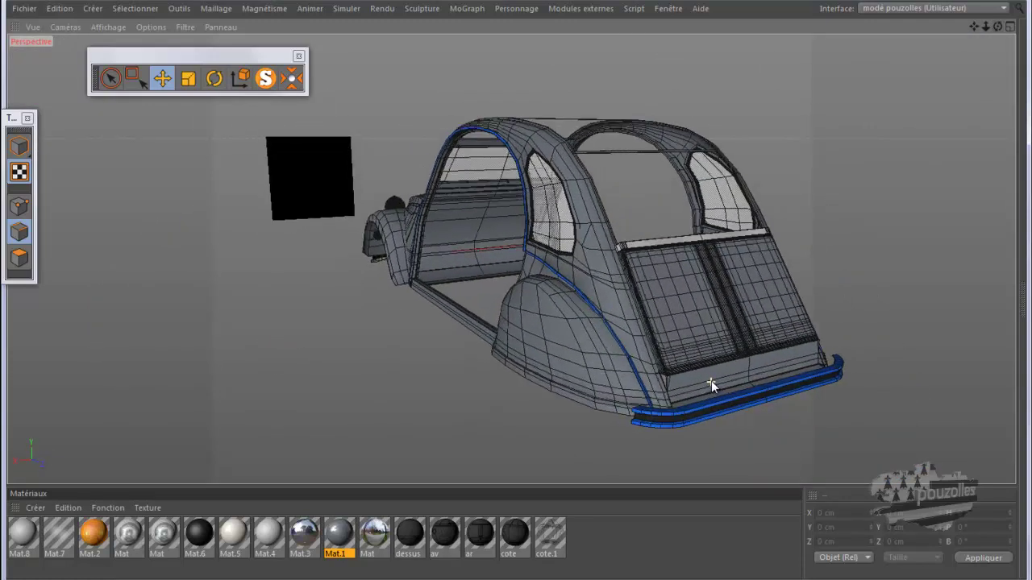
pyautogui.keyDown('alt'); pyautogui.moveTo(728, 386); pyautogui.dragTo(722, 393); pyautogui.keyUp('alt')
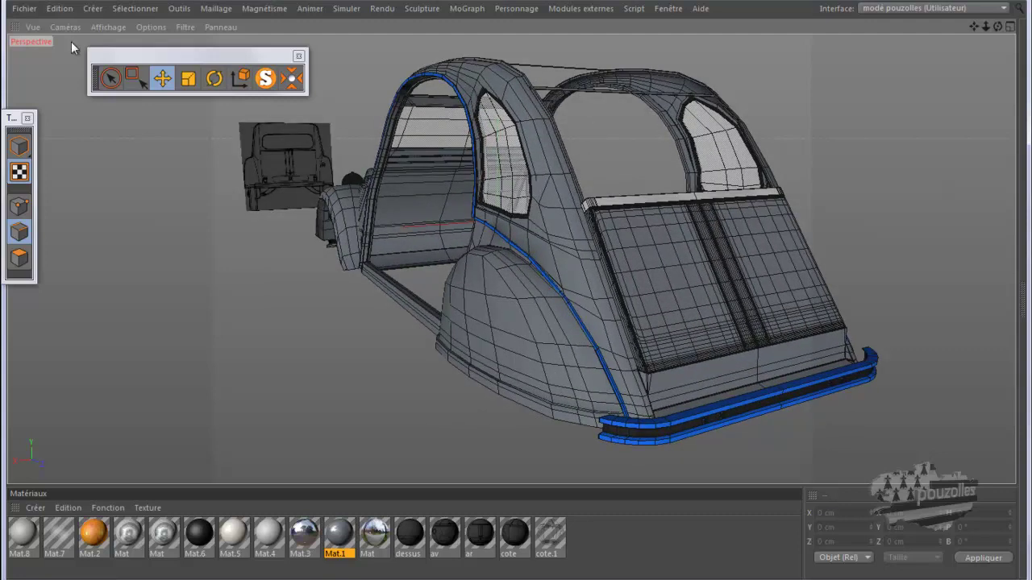
pyautogui.click(30, 13)
# Start a new empty scene, maximise the Avant view, and open the Créer > Objet list
pyautogui.click(27, 29)
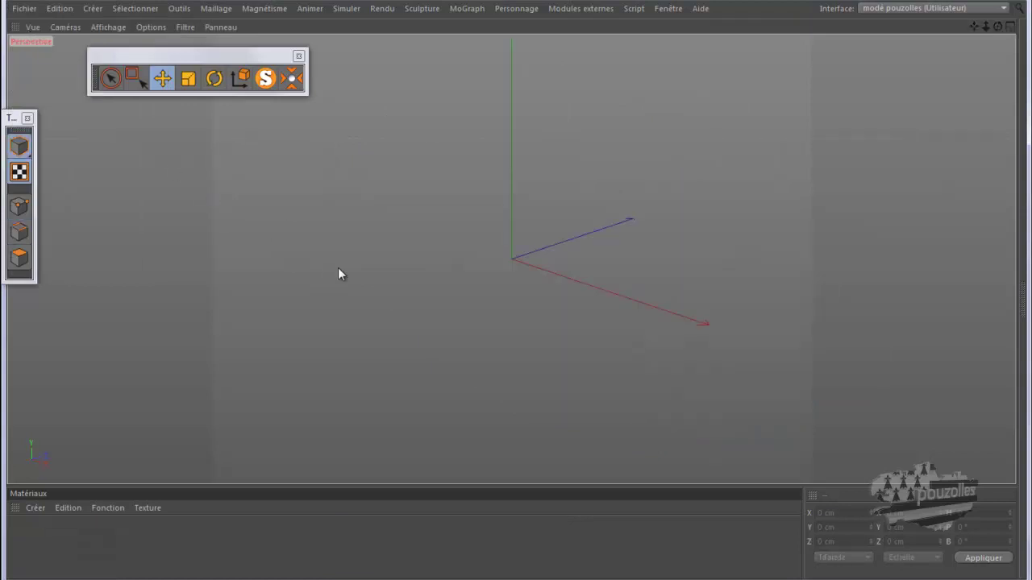
pyautogui.middleClick(385, 284)
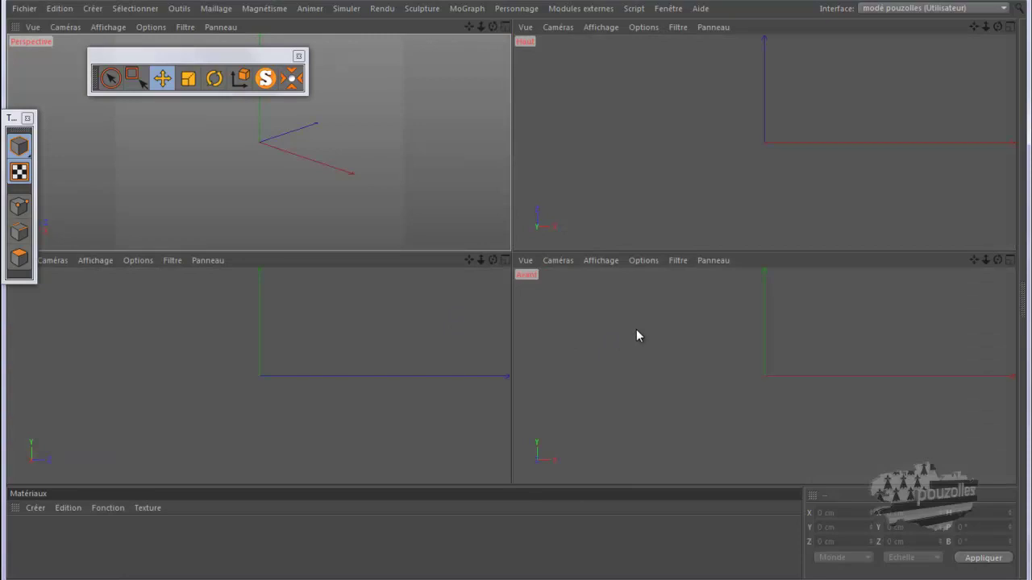
pyautogui.middleClick(629, 328)
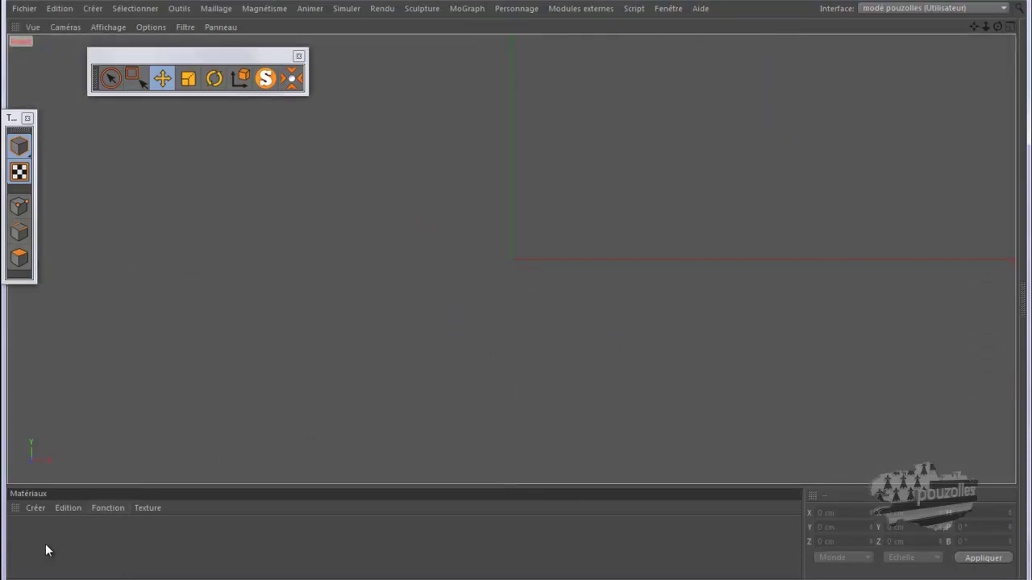
pyautogui.click(99, 9)
pyautogui.moveTo(96, 30)
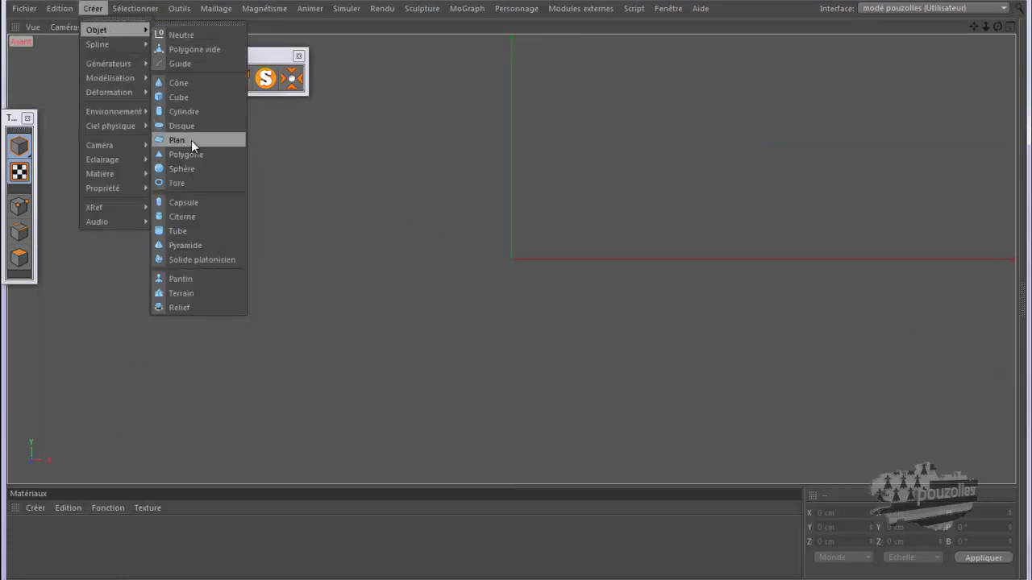
# Create a 400 × 400 cm plane and set its orientation to +Z
pyautogui.click(191, 140)
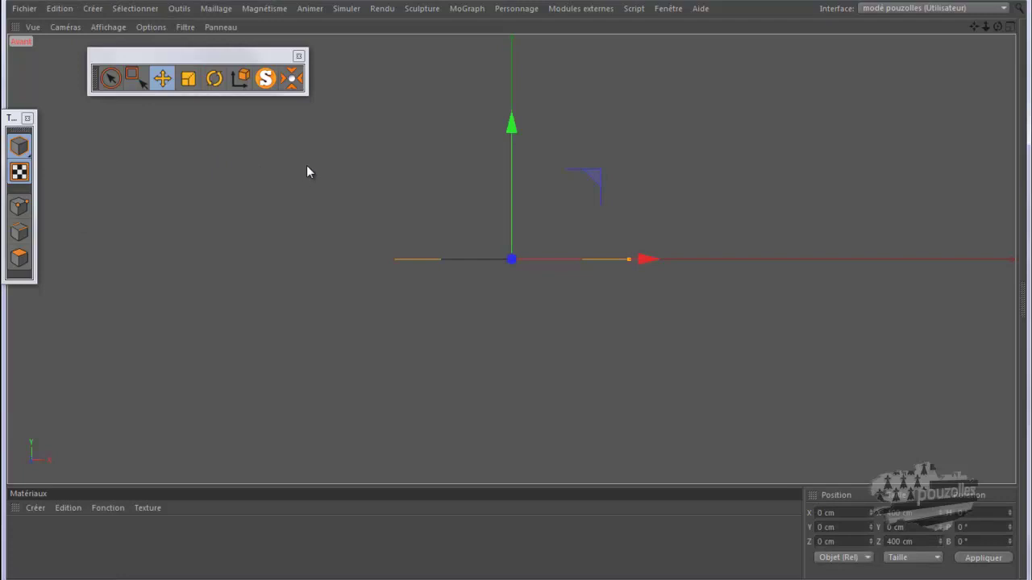
pyautogui.hotkey('shift', 'F5')
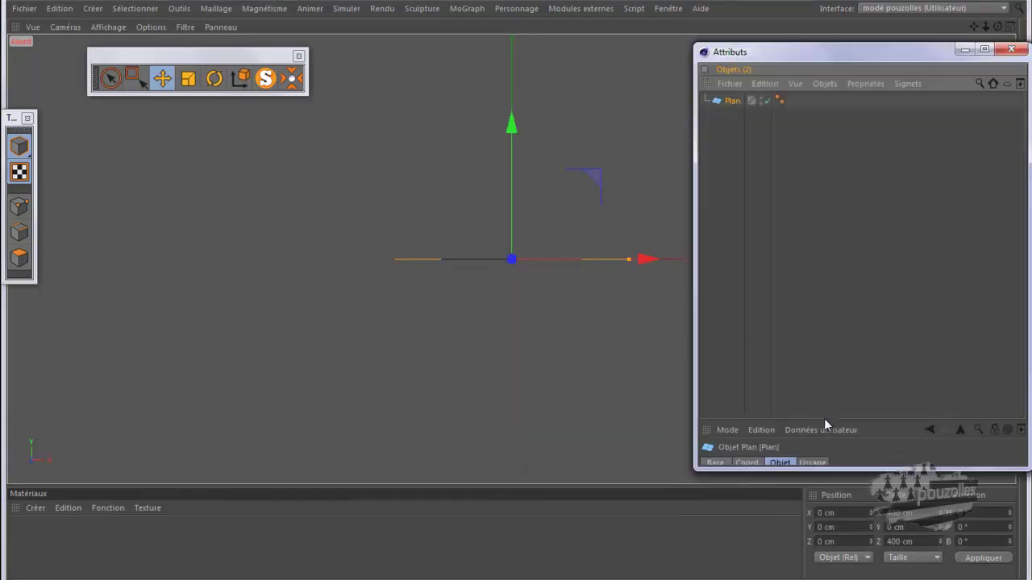
pyautogui.moveTo(824, 419); pyautogui.dragTo(816, 197)
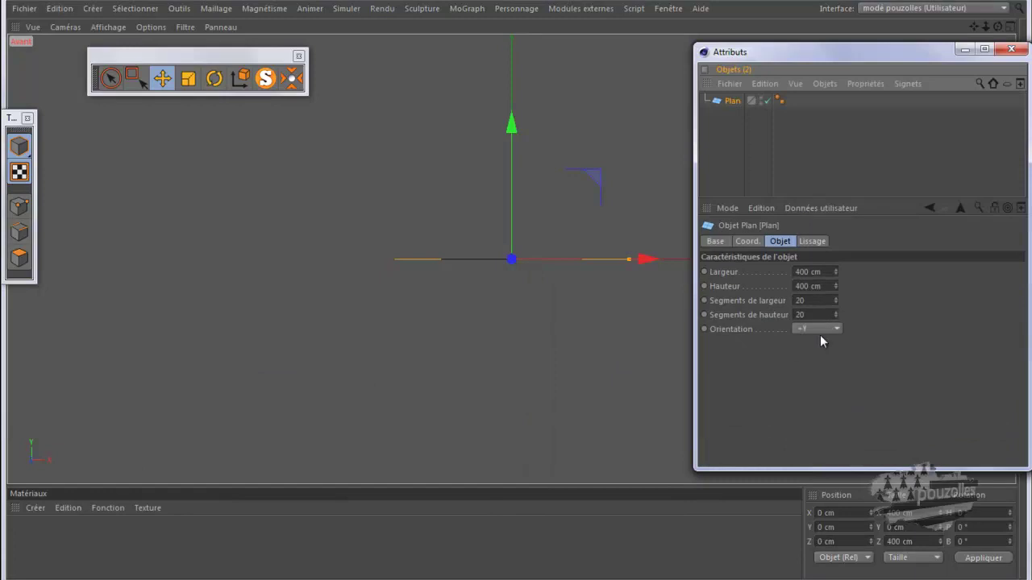
pyautogui.click(819, 328)
pyautogui.click(818, 400)
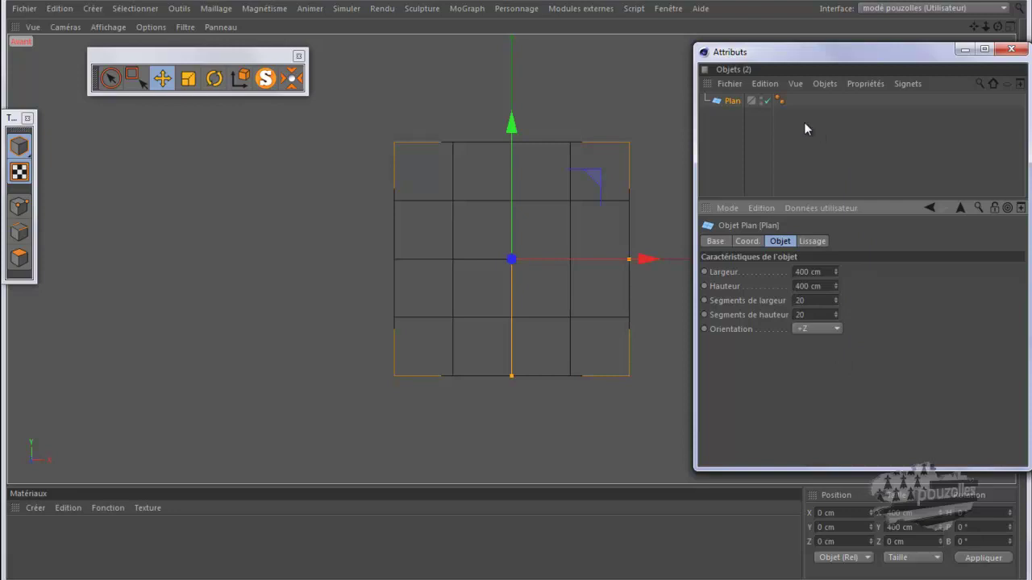
# Set the viewport to Gouraud shading (lines) and create a new material Mat
pyautogui.click(94, 29)
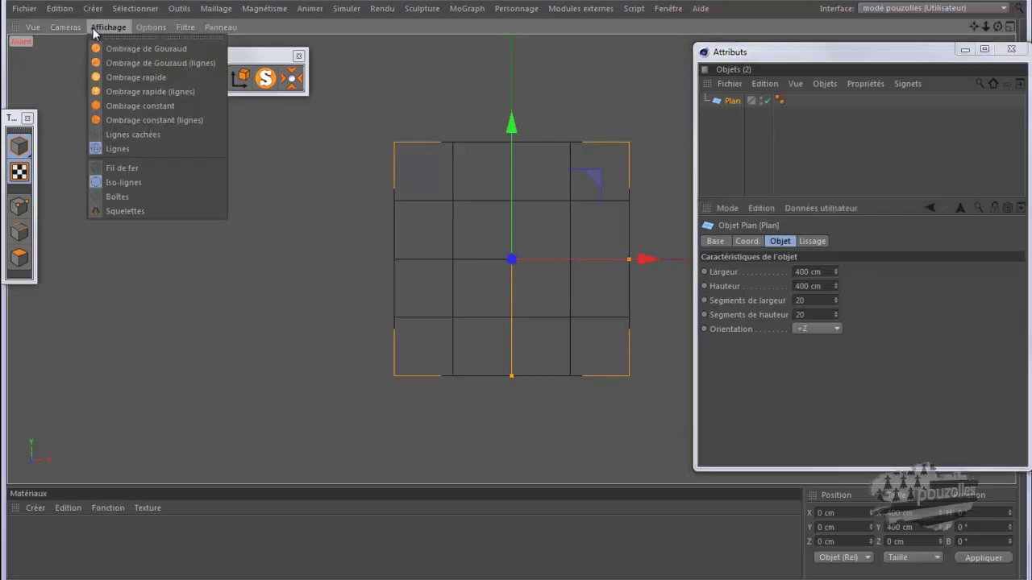
pyautogui.click(110, 63)
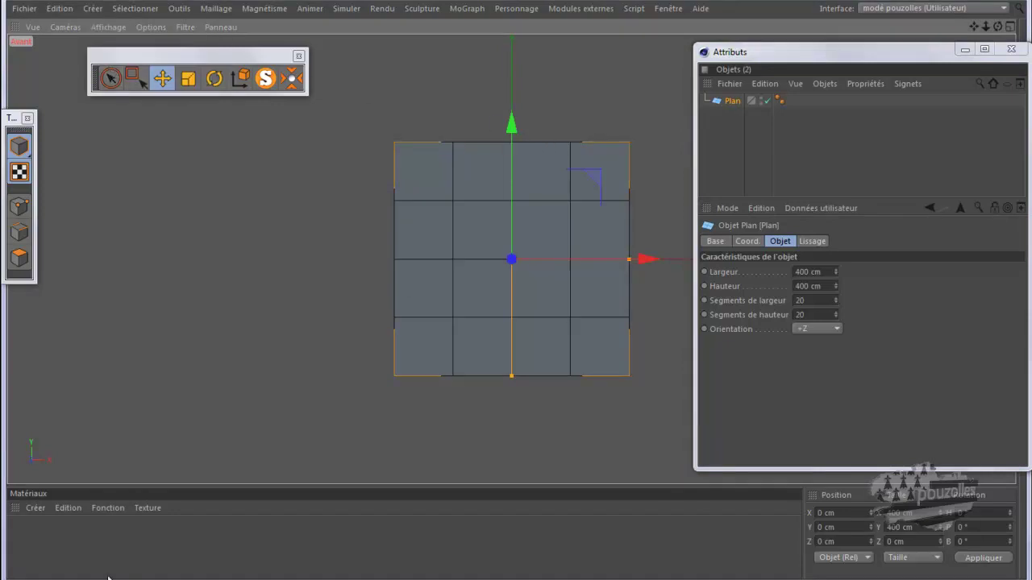
pyautogui.doubleClick(26, 547)
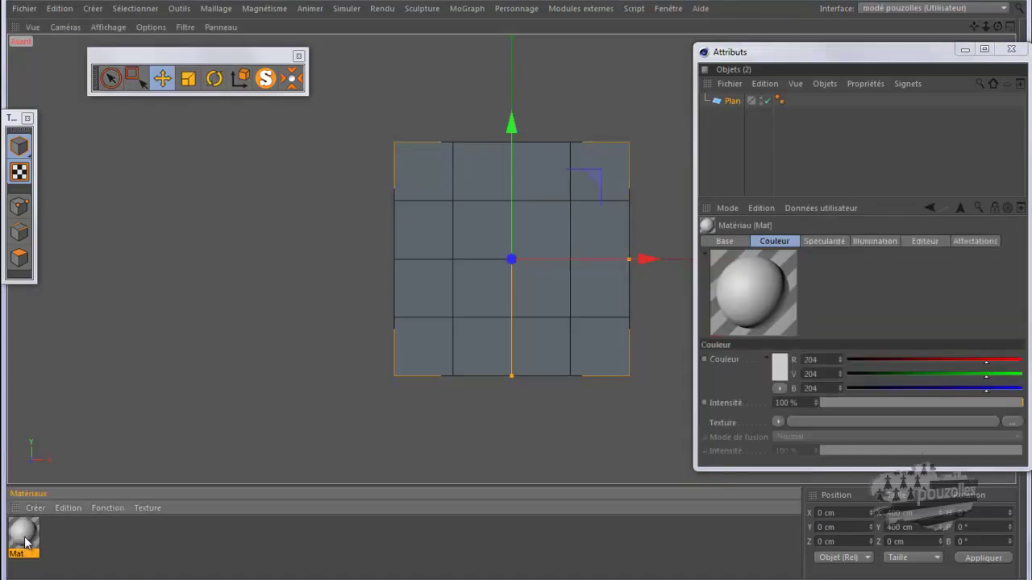
pyautogui.doubleClick(24, 540)
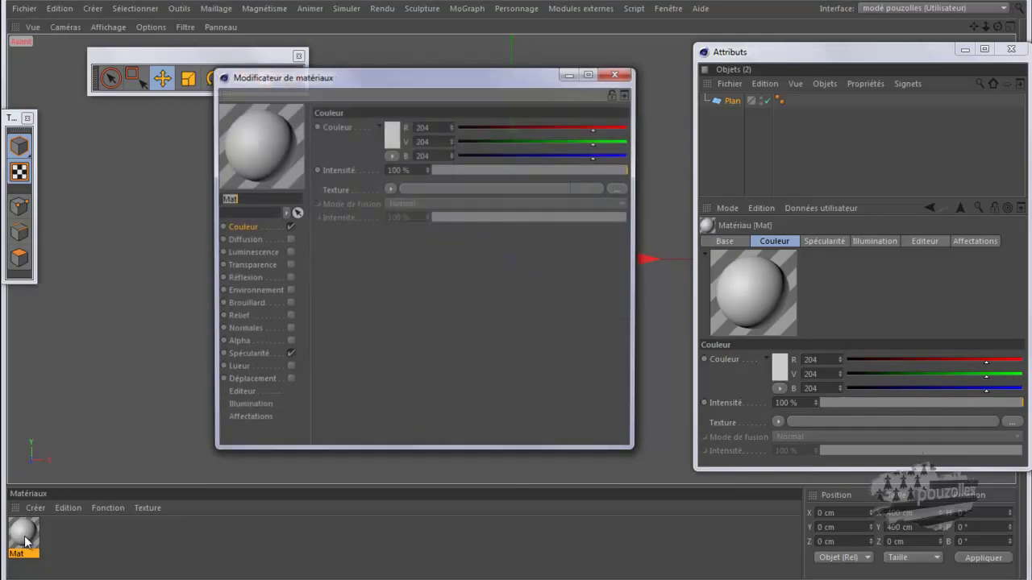
# Turn off Mat's specularity and load the tail-light image as its colour texture, declining the copy
pyautogui.click(288, 357)
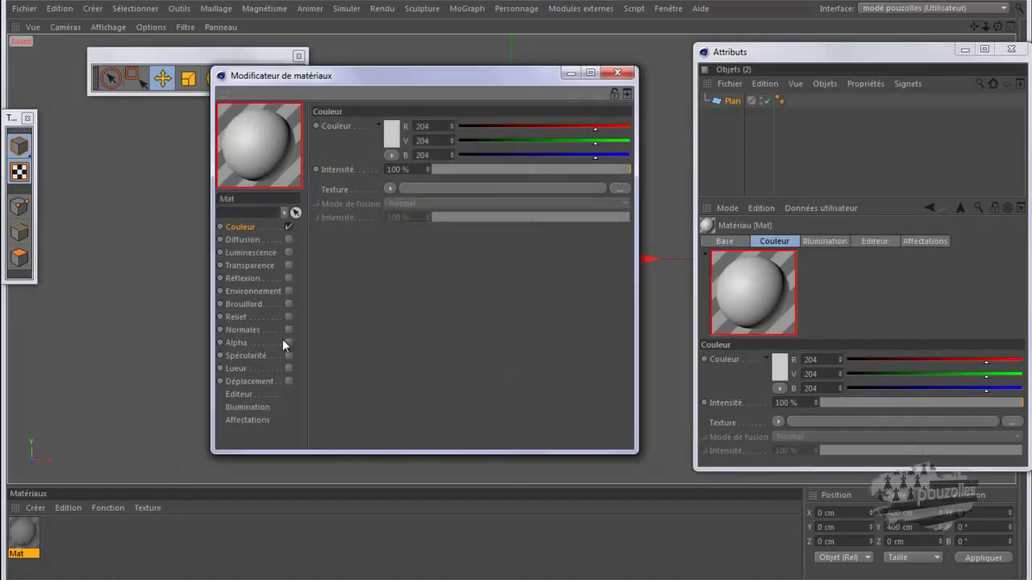
pyautogui.click(618, 189)
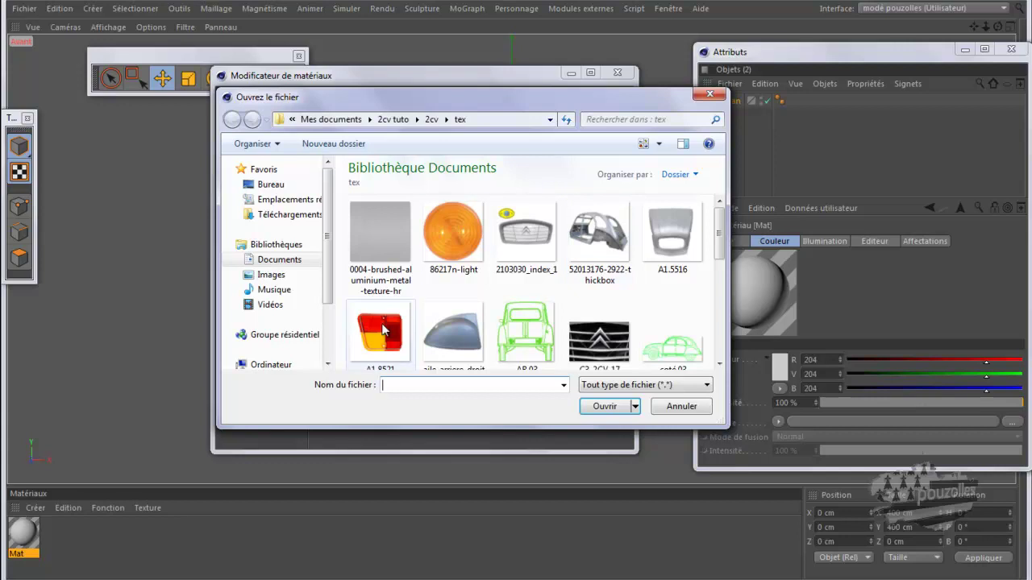
pyautogui.click(384, 329)
pyautogui.moveTo(721, 231); pyautogui.dragTo(720, 275)
pyautogui.doubleClick(382, 345)
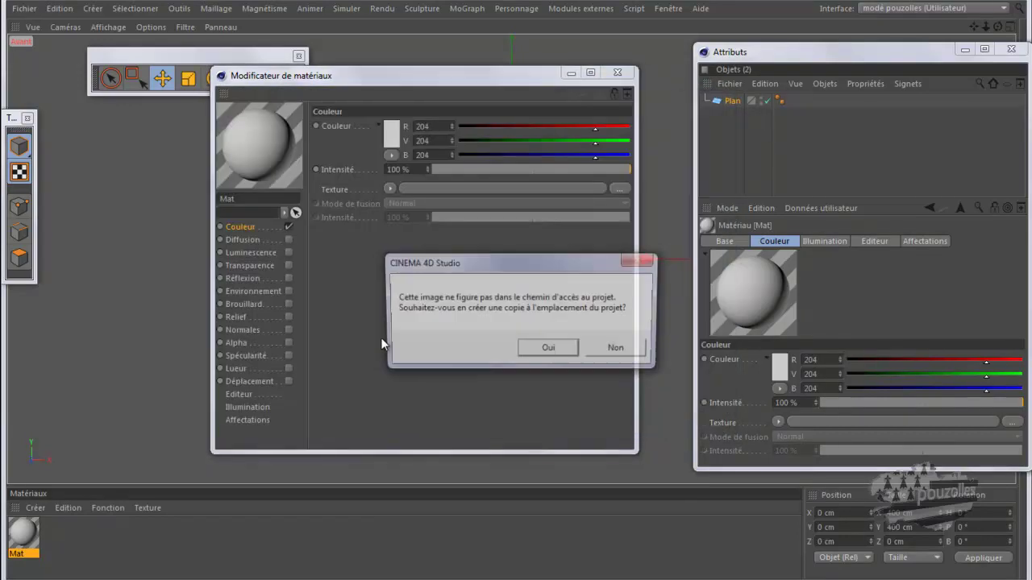
pyautogui.click(618, 348)
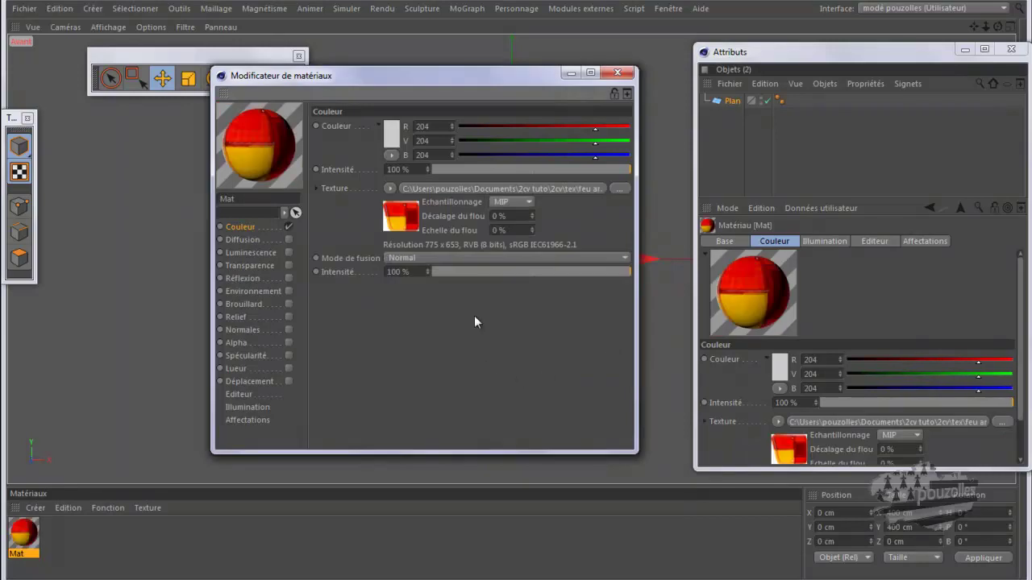
# Apply material Mat to the Plan object, then reopen Mat's editor
pyautogui.click(617, 72)
pyautogui.moveTo(782, 52)
pyautogui.mouseDown()
pyautogui.moveTo(647, 81)
pyautogui.moveTo(677, 72)
pyautogui.mouseUp()
pyautogui.moveTo(648, 309); pyautogui.dragTo(628, 122)
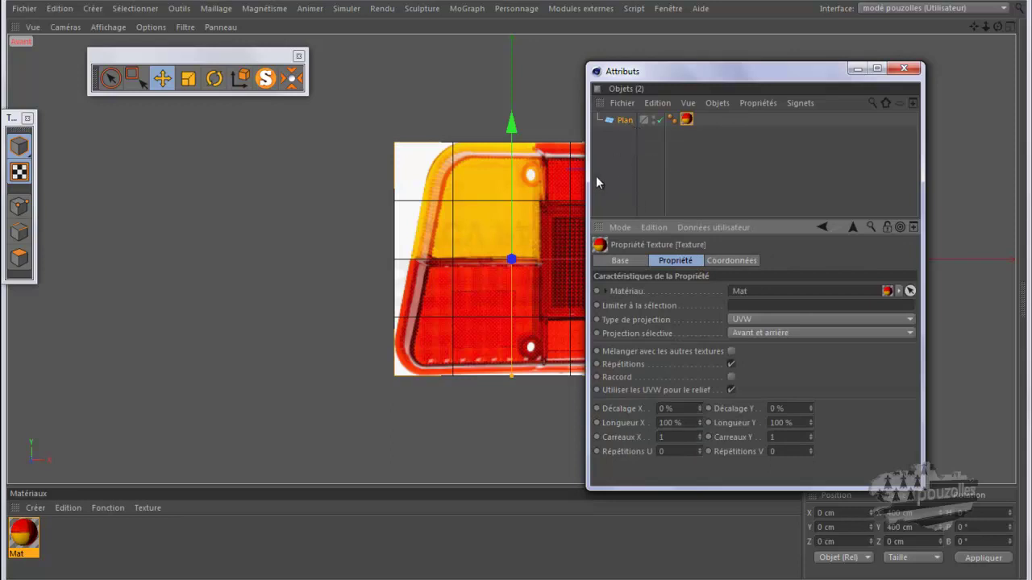
pyautogui.click(624, 120)
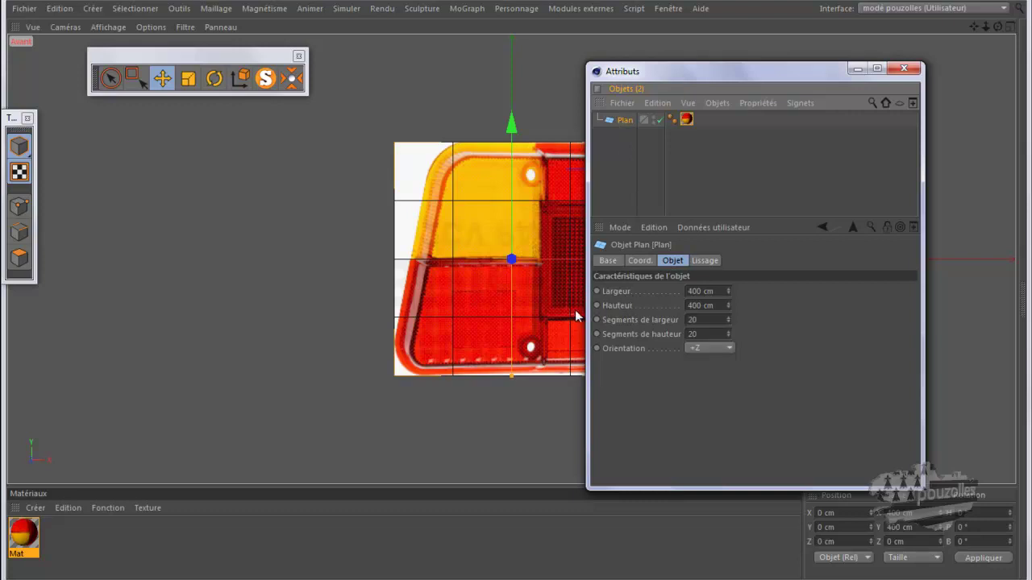
pyautogui.click(22, 538)
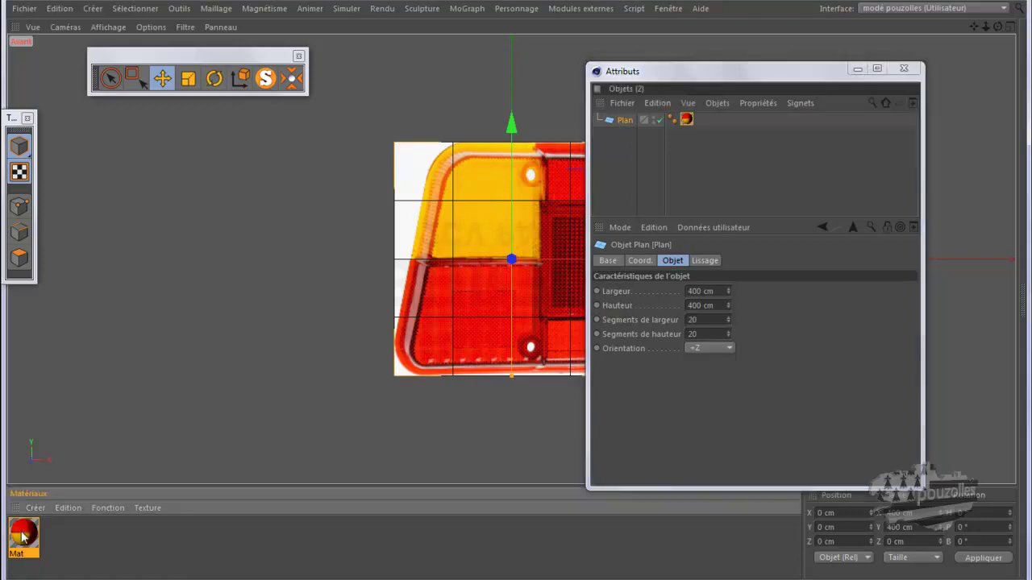
pyautogui.doubleClick(23, 538)
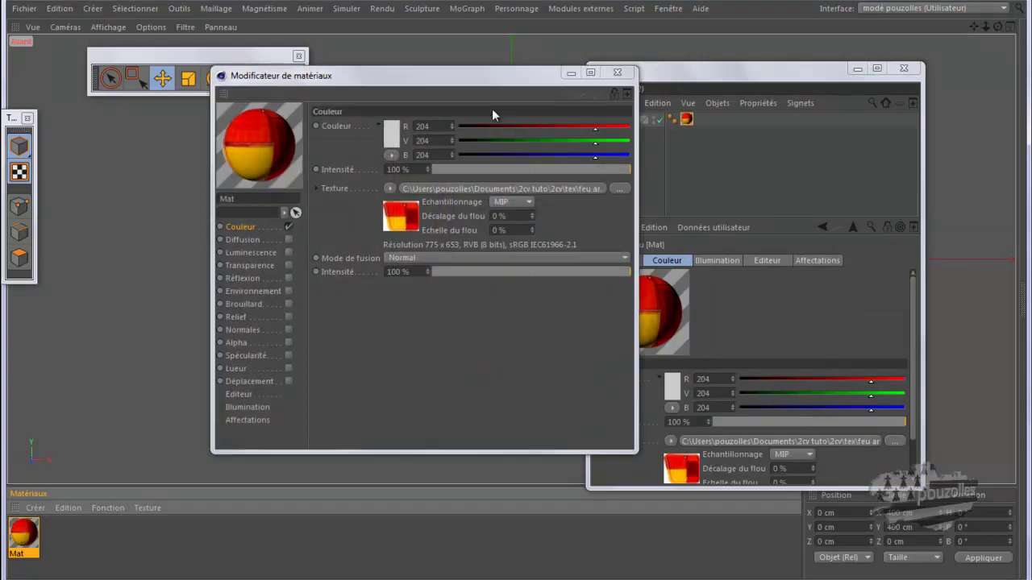
# Browse to the 2cv project's tex folder, then dismiss the file browser
pyautogui.moveTo(496, 72); pyautogui.dragTo(355, 73)
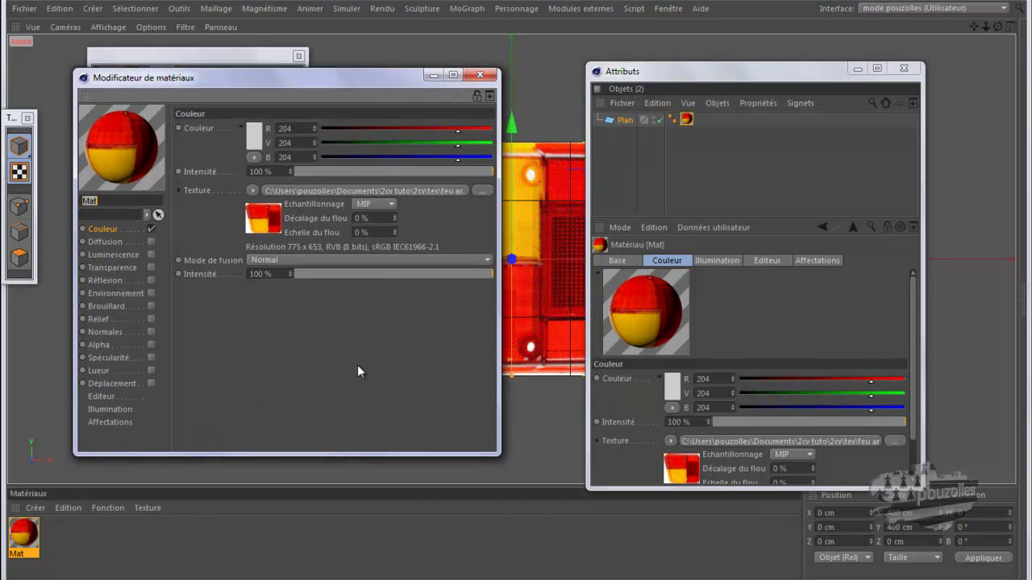
pyautogui.click(139, 576)
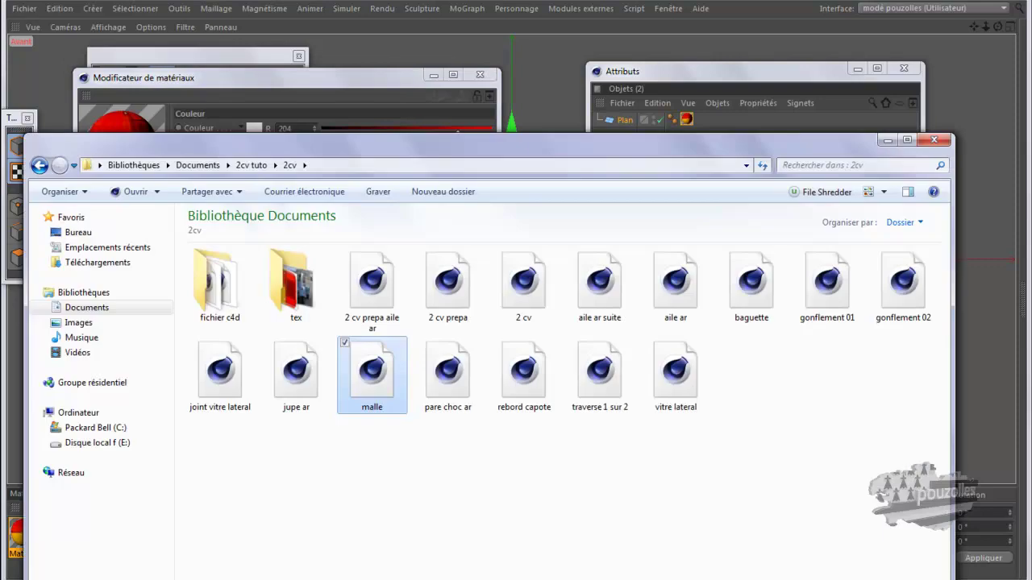
pyautogui.doubleClick(295, 283)
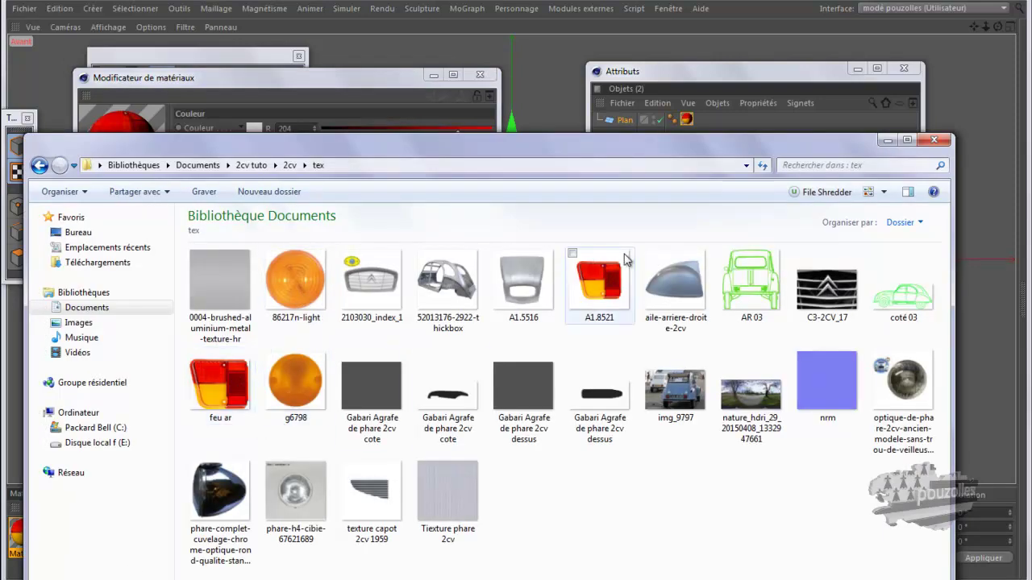
pyautogui.click(887, 140)
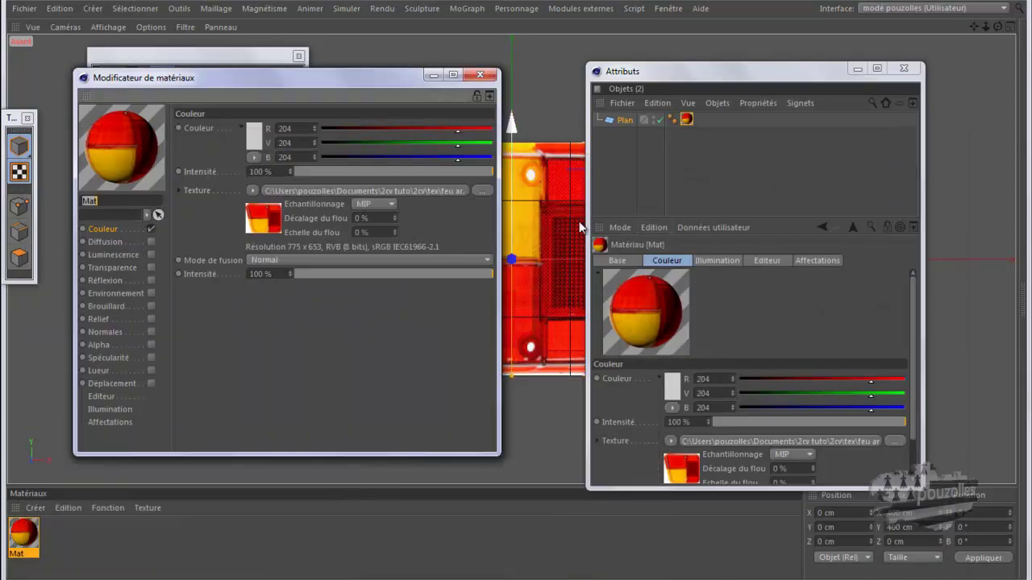
# Set the plane's Largeur to 775 cm and Hauteur to 653 cm
pyautogui.click(632, 126)
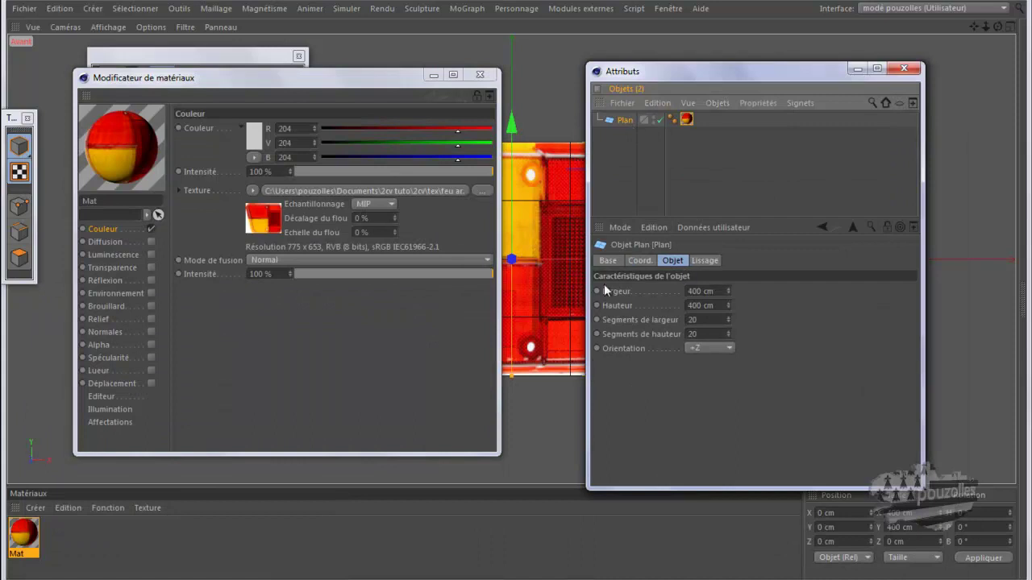
pyautogui.doubleClick(700, 291)
pyautogui.write('775')
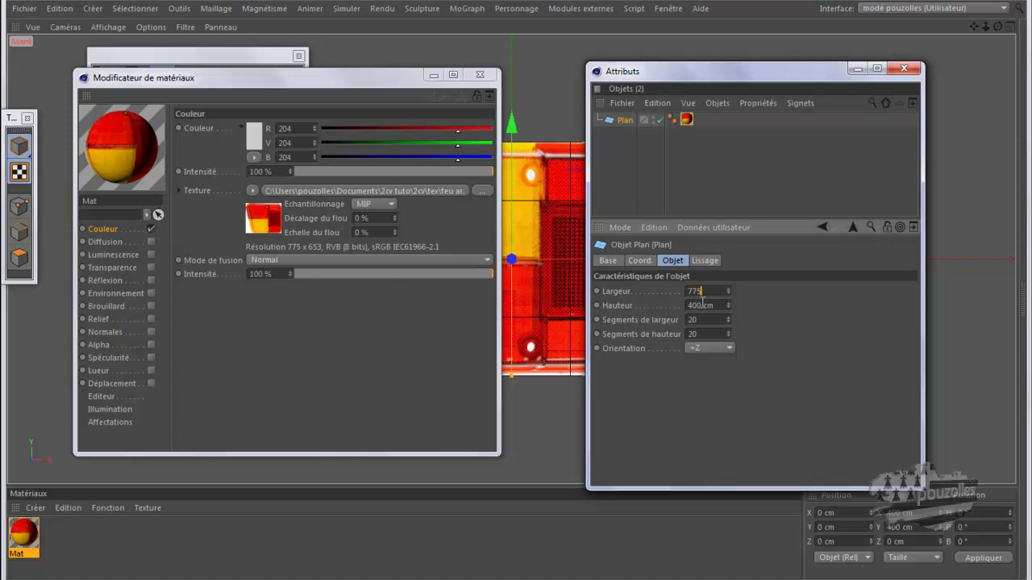
pyautogui.doubleClick(700, 304)
pyautogui.write('653')
pyautogui.press('Return')
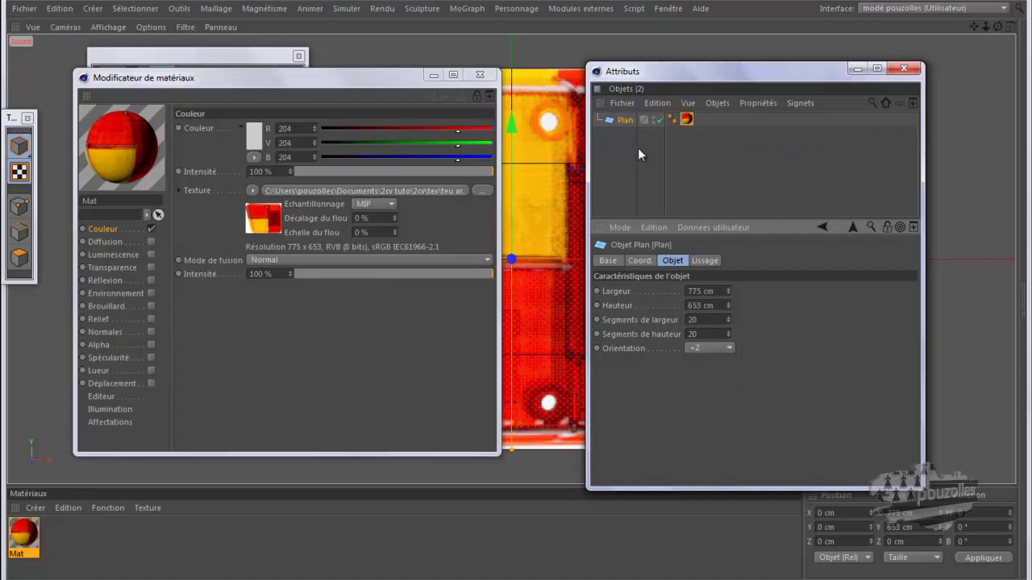
# Push the reference plane back to Z 2844.692 cm and return to the framed Avant view
pyautogui.click(480, 74)
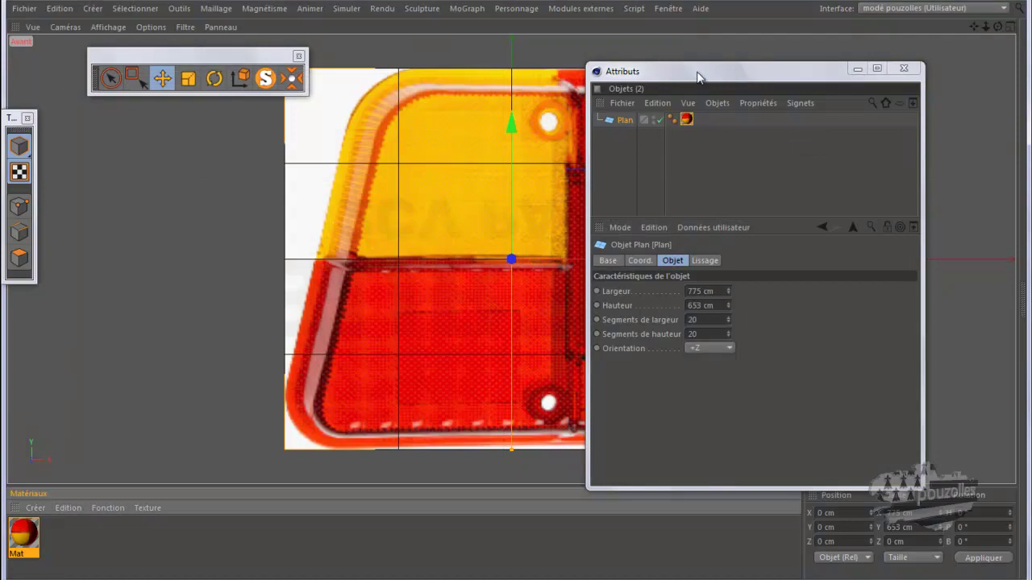
pyautogui.middleClick(478, 229)
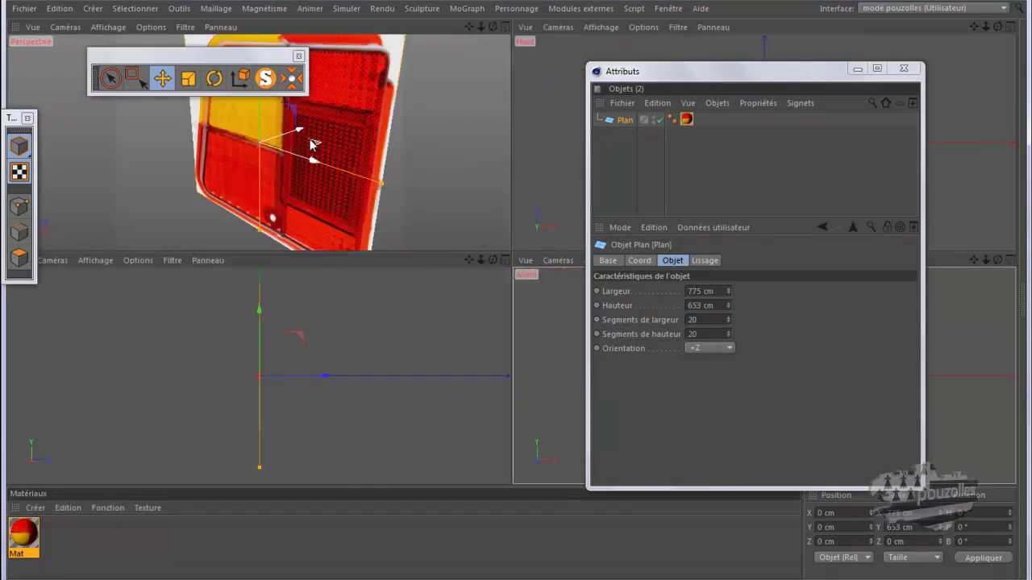
pyautogui.moveTo(300, 131); pyautogui.dragTo(480, 72)
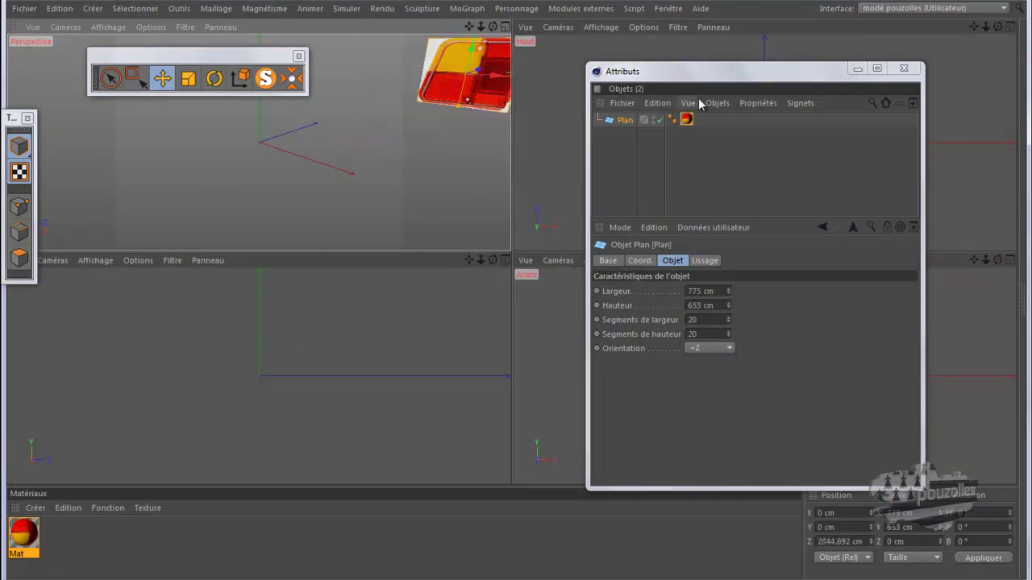
pyautogui.middleClick(557, 343)
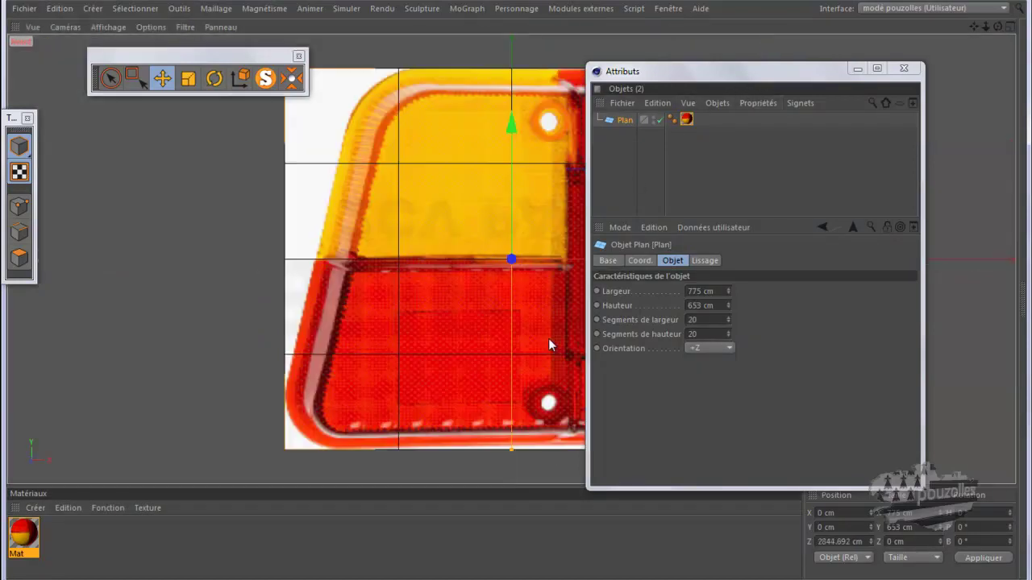
pyautogui.scroll(-3, 254, 304)
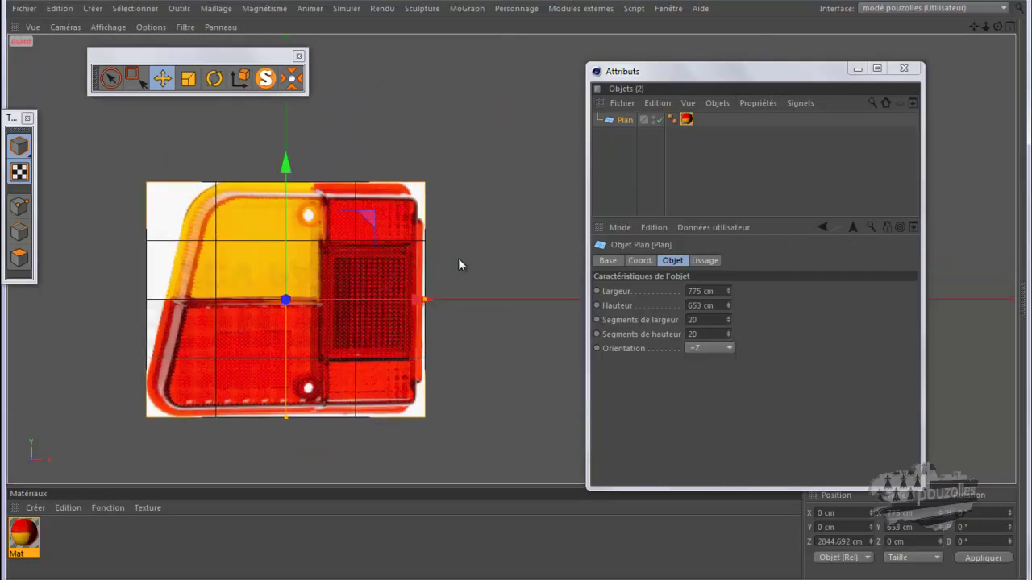
pyautogui.scroll(1, 453, 262)
pyautogui.scroll(1, 83, 329)
pyautogui.scroll(1, 74, 333)
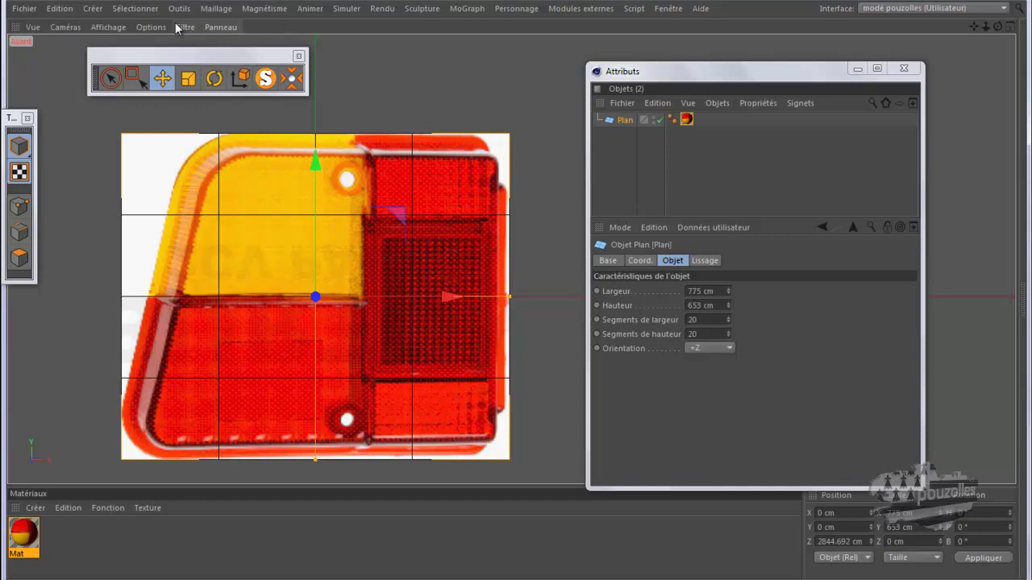
# Add a 200 cm cube primitive at the origin via Créer > Objet > Cube
pyautogui.click(93, 8)
pyautogui.moveTo(96, 30)
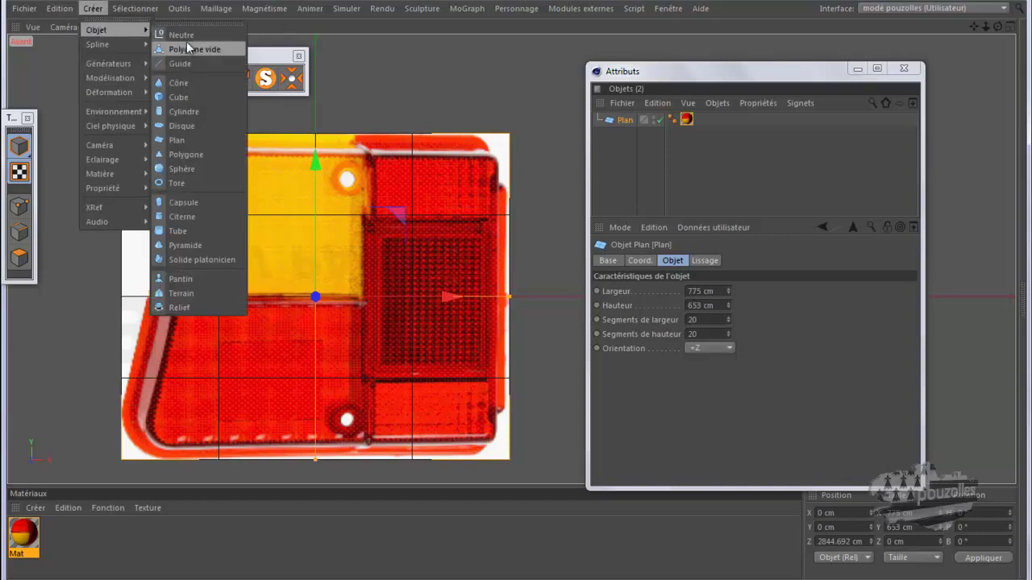
pyautogui.click(178, 97)
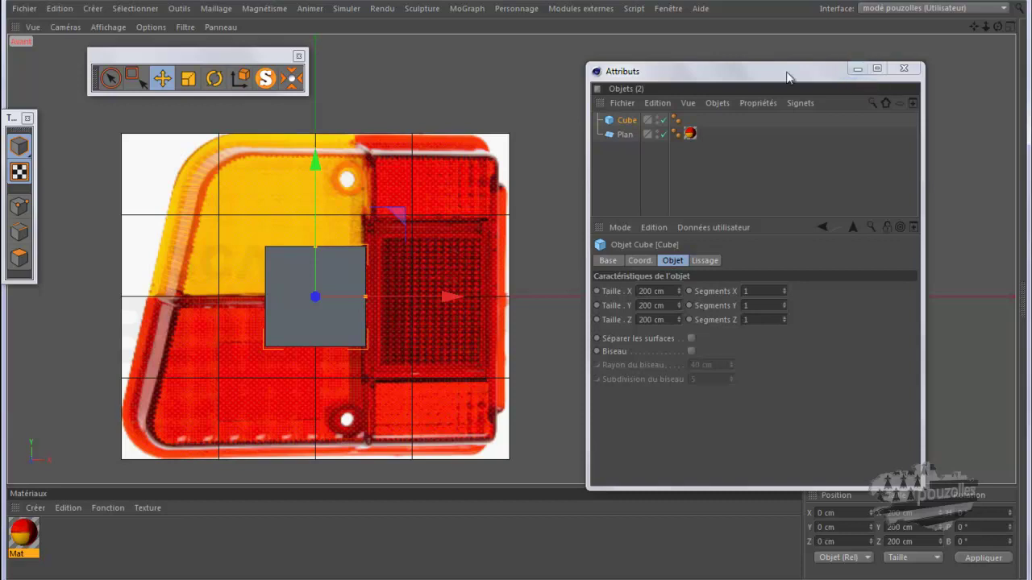
# Set the viewport display to Lignes with Filaire (wireframe) shading
pyautogui.click(108, 26)
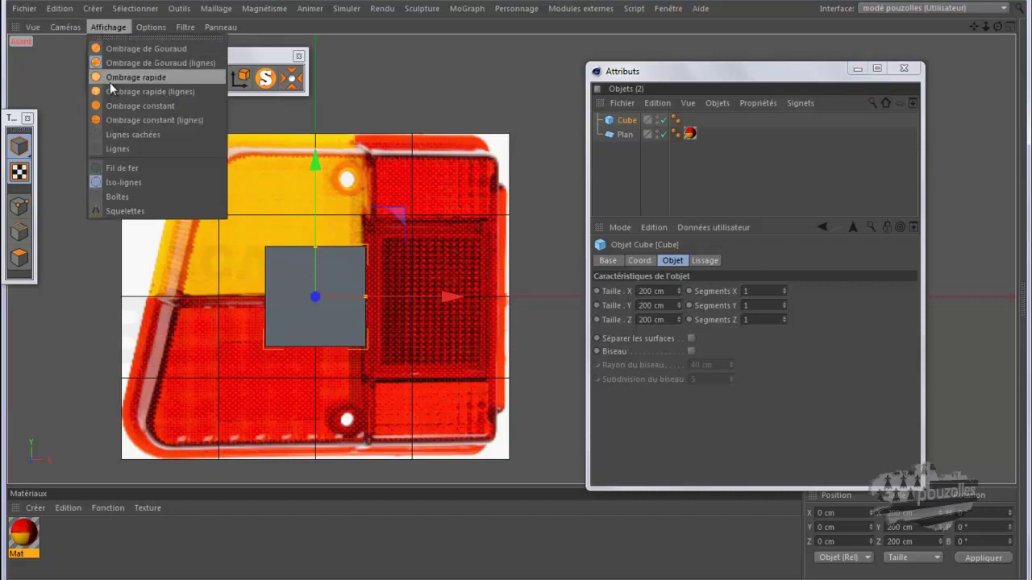
pyautogui.click(113, 146)
pyautogui.click(108, 26)
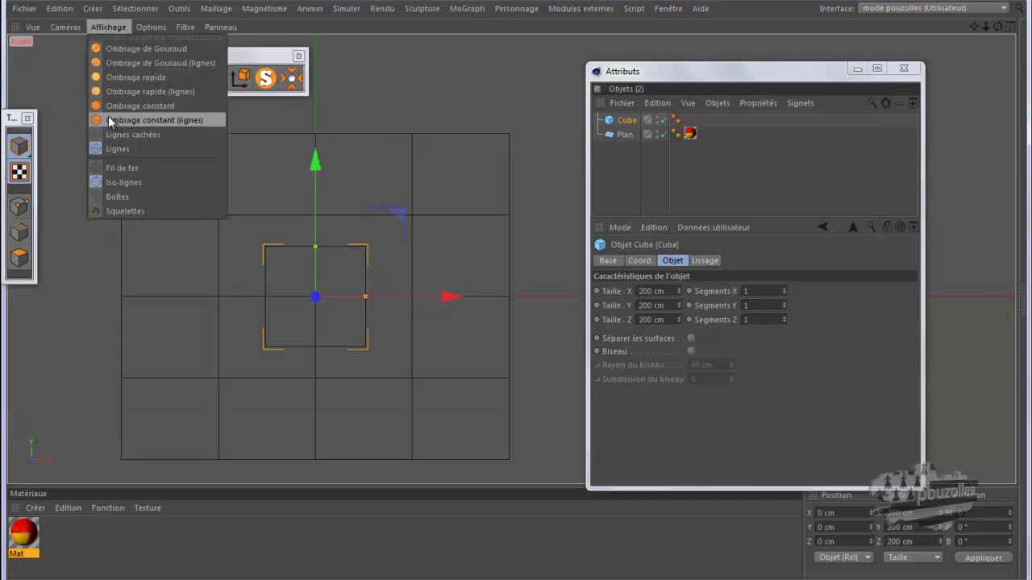
pyautogui.click(116, 166)
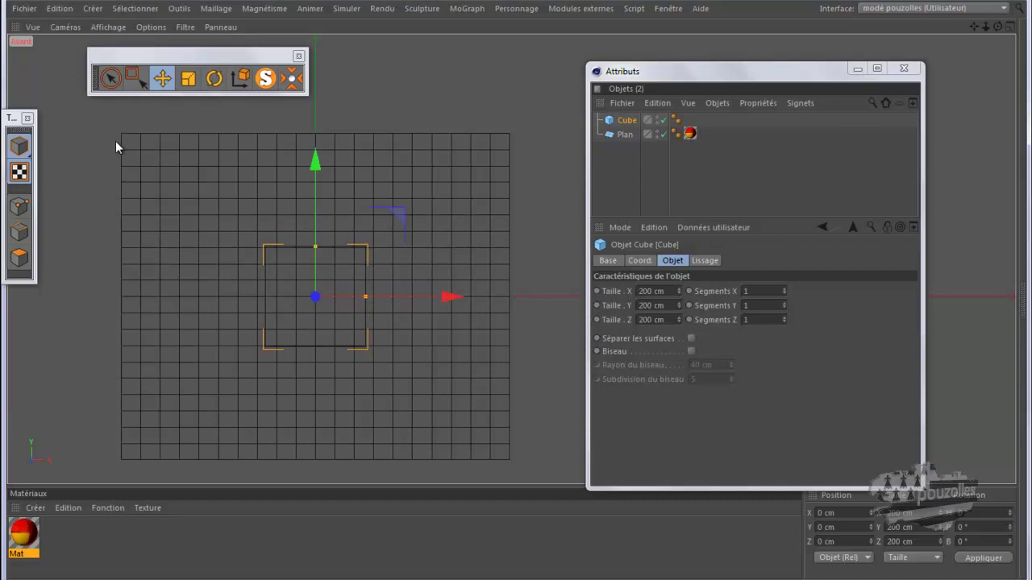
# Add a Display tag to Plan that forces Gouraud shading so its texture stays visible
pyautogui.click(628, 121)
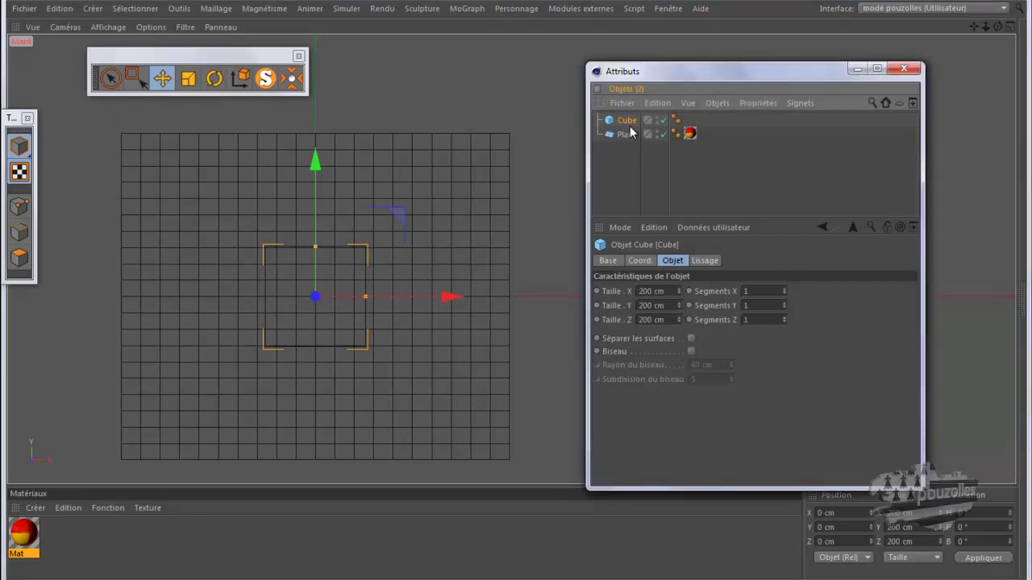
pyautogui.click(629, 135)
pyautogui.rightClick(629, 137)
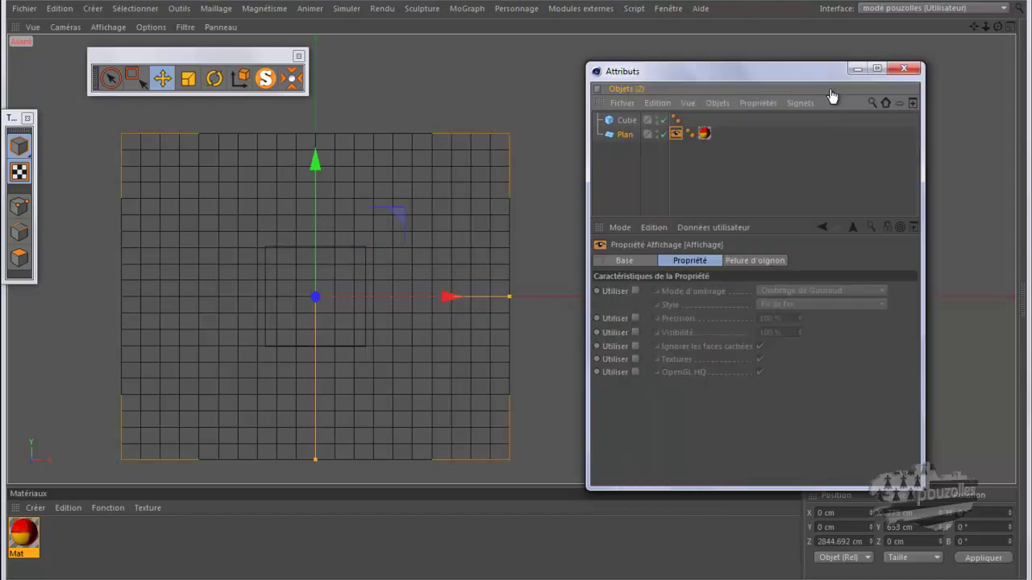
pyautogui.click(634, 291)
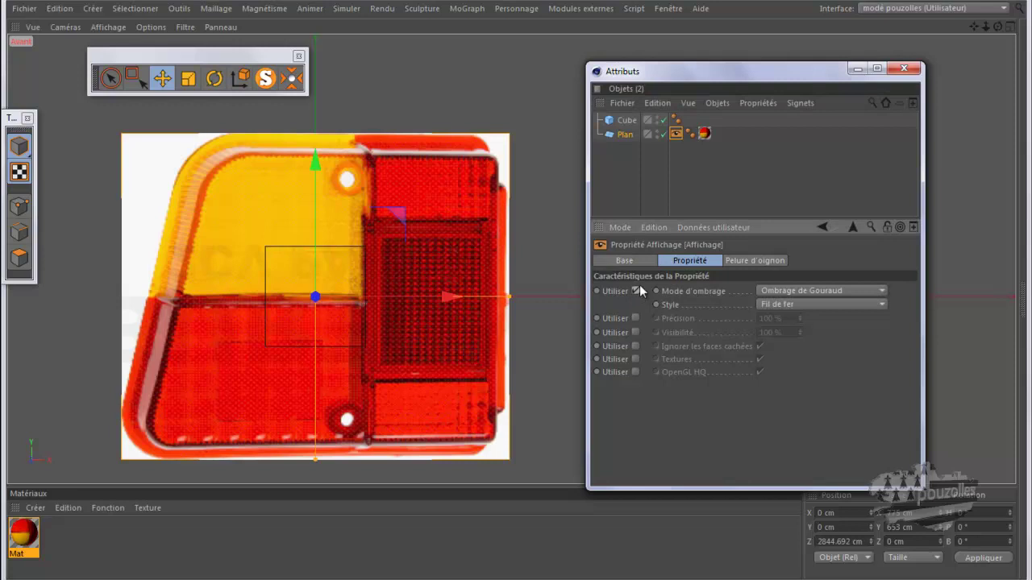
pyautogui.click(24, 536)
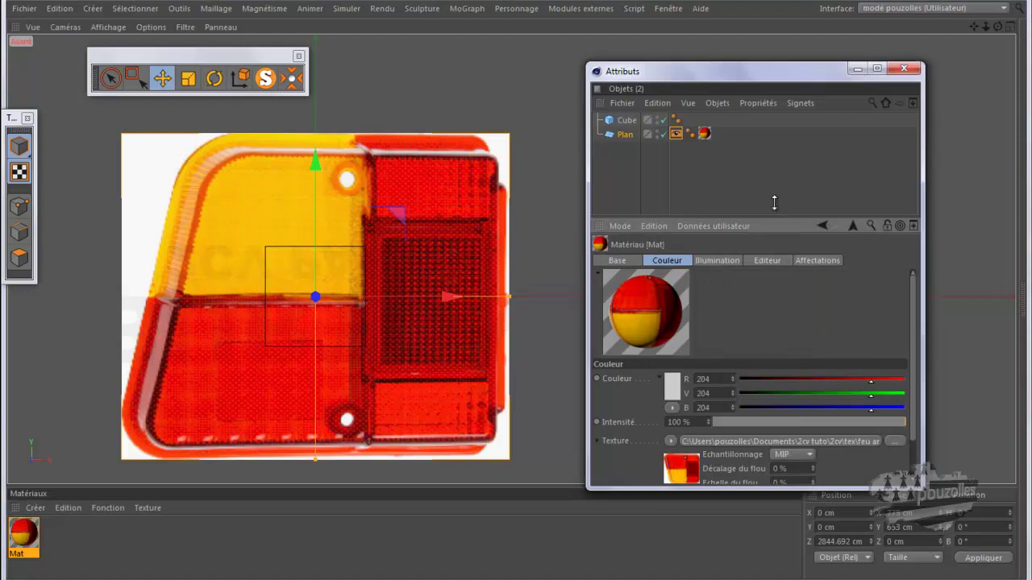
# Set the Mat Couleur texture to Produit blend at 15% intensity, then select the Cube
pyautogui.moveTo(775, 218); pyautogui.dragTo(776, 129)
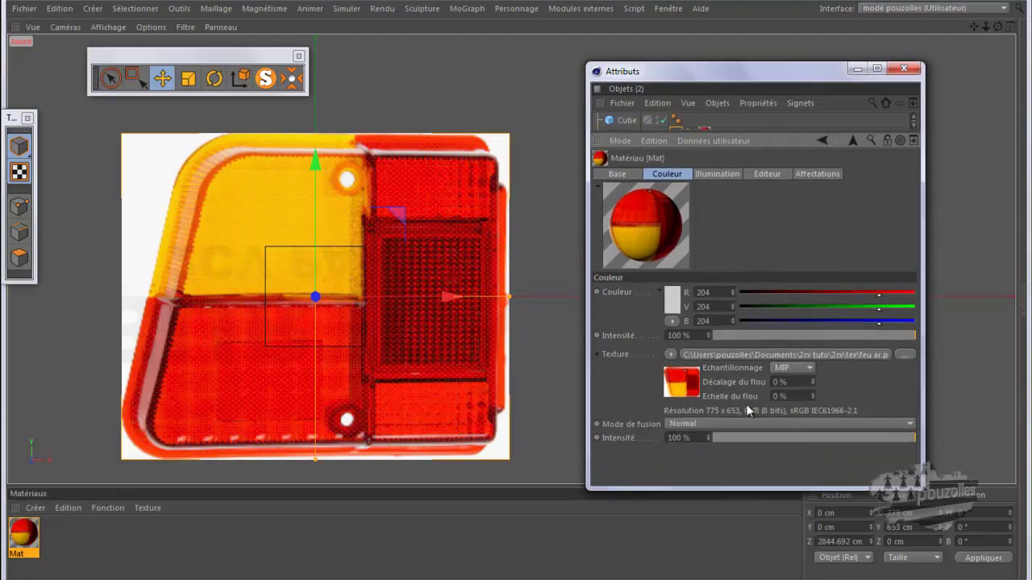
pyautogui.click(733, 423)
pyautogui.click(721, 469)
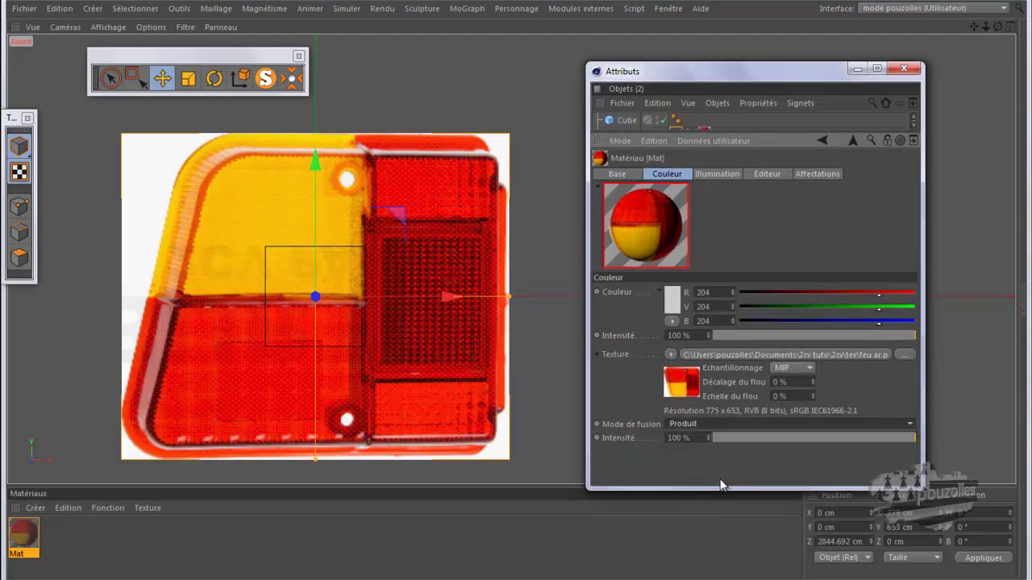
pyautogui.click(743, 435)
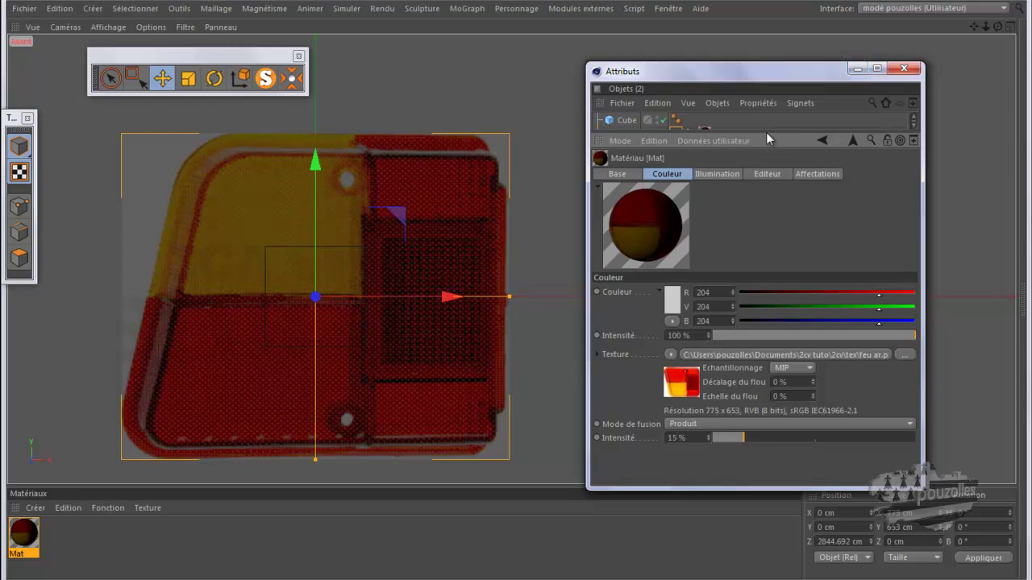
pyautogui.moveTo(766, 129); pyautogui.dragTo(767, 166)
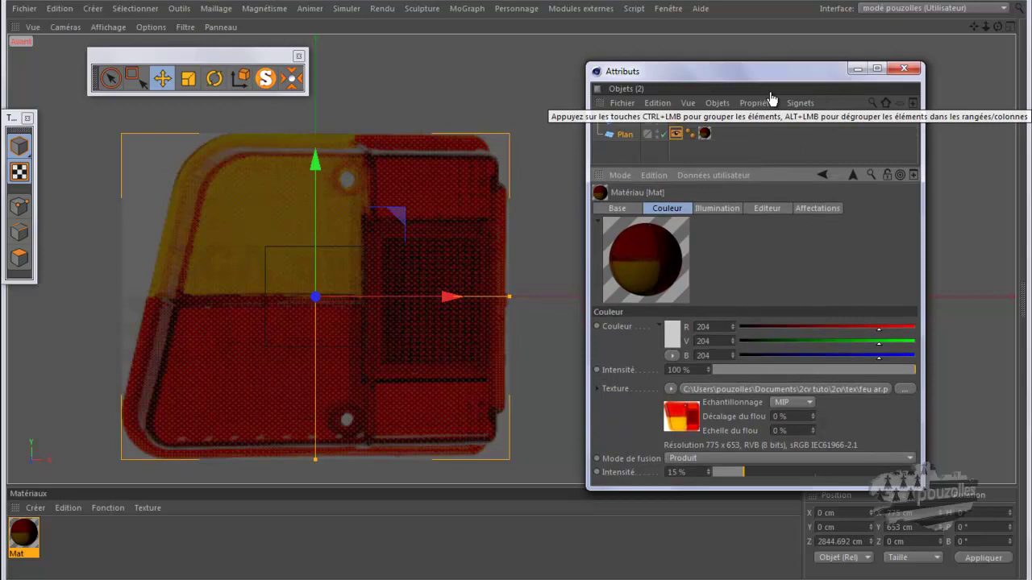
pyautogui.click(627, 120)
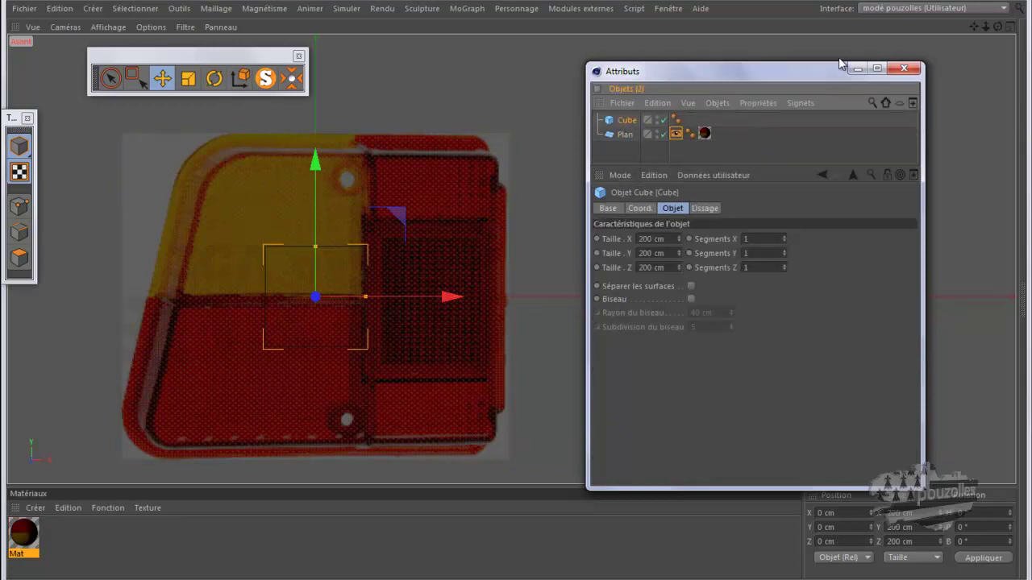
# Scale the cube wider in X and taller in Y to frame the tail-light outline
pyautogui.click(857, 68)
pyautogui.moveTo(365, 297); pyautogui.dragTo(495, 319)
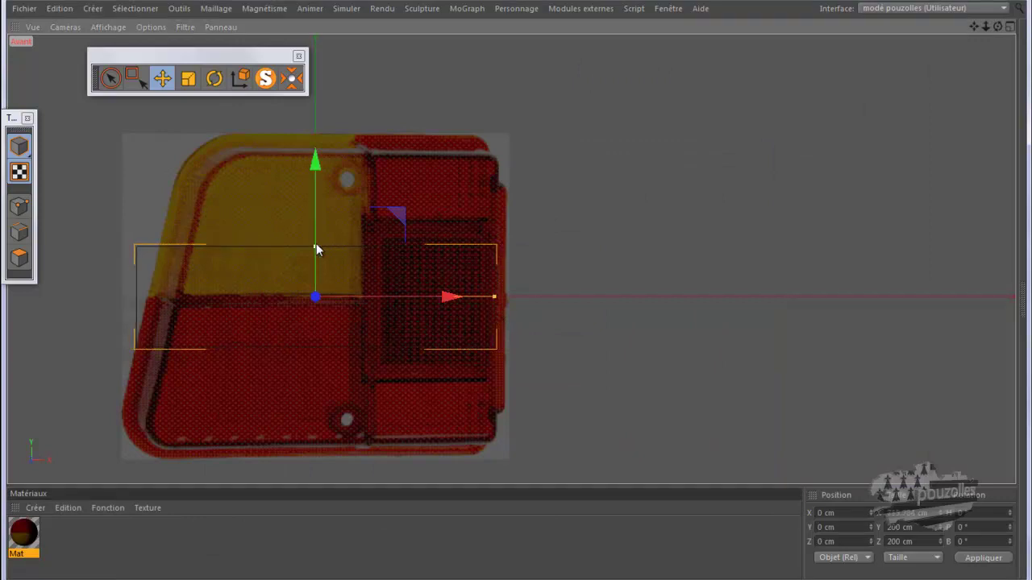
pyautogui.moveTo(316, 246); pyautogui.dragTo(314, 149)
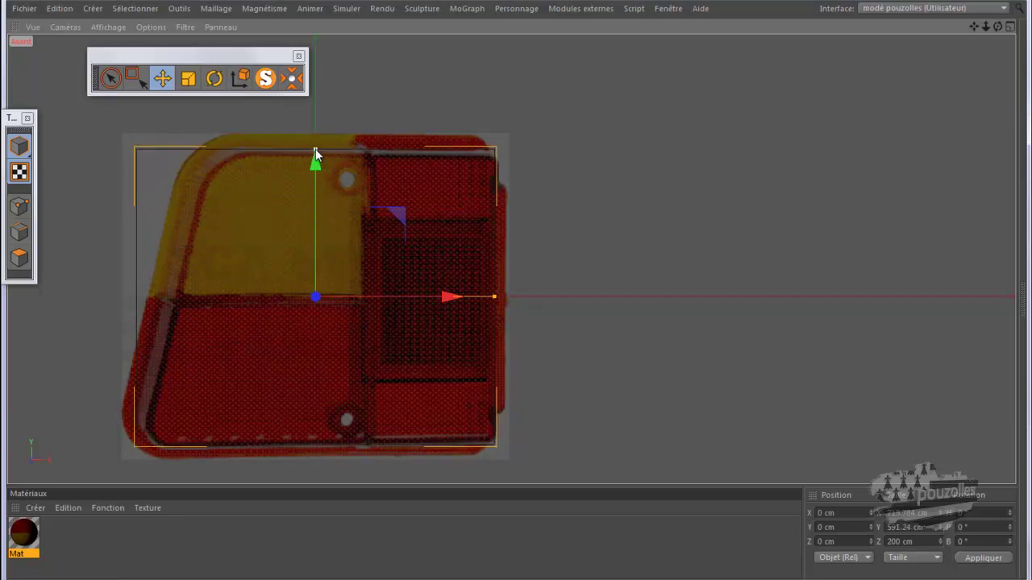
pyautogui.scroll(1, 78, 283)
pyautogui.scroll(1, 79, 284)
pyautogui.scroll(-1, 78, 284)
pyautogui.moveTo(974, 27)
pyautogui.mouseDown()
pyautogui.moveTo(501, 304)
pyautogui.moveTo(517, 292)
pyautogui.mouseUp()
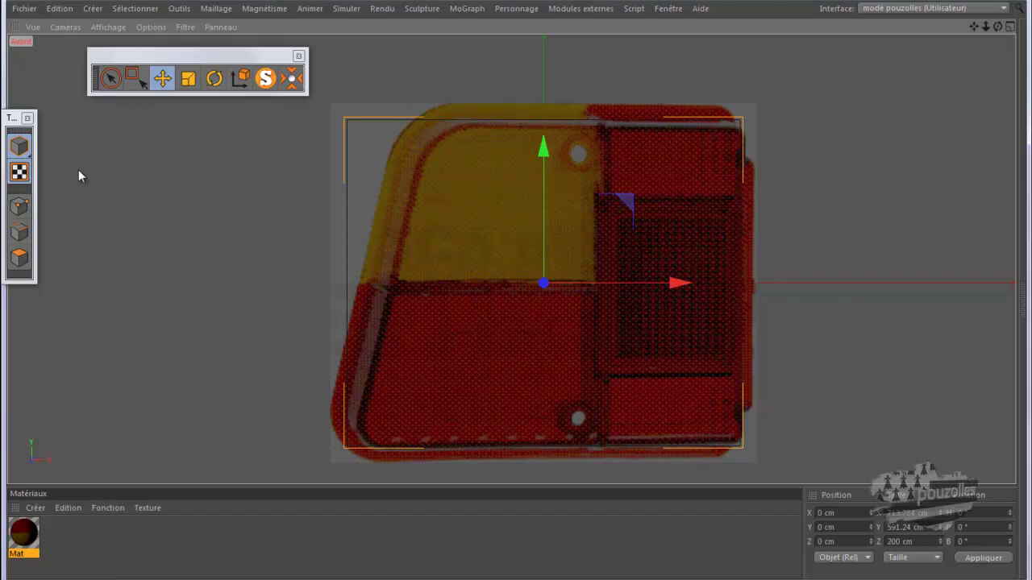
# Switch the cube to Points mode and toggle viewport texture display off and on twice
pyautogui.click(22, 207)
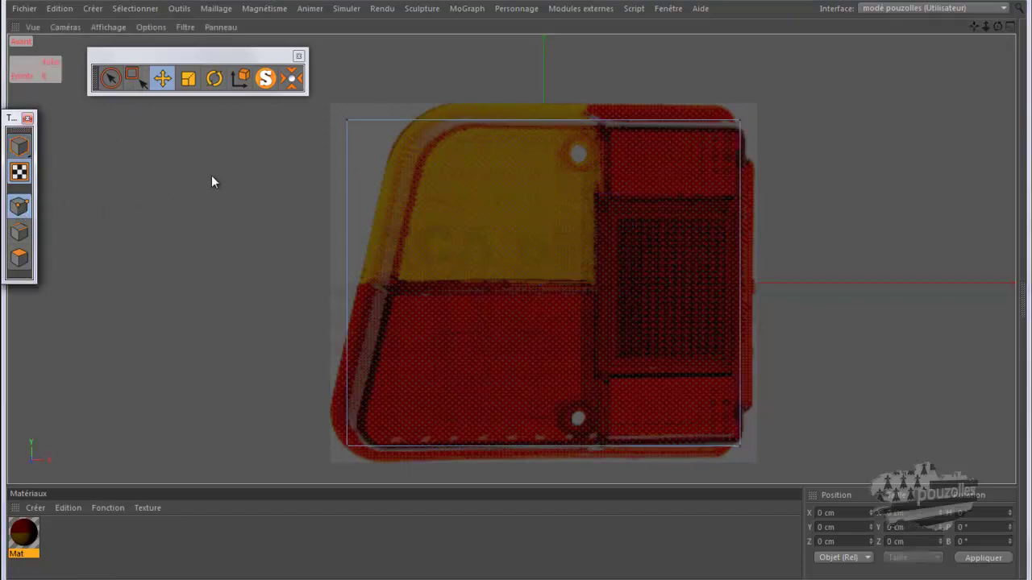
pyautogui.click(24, 176)
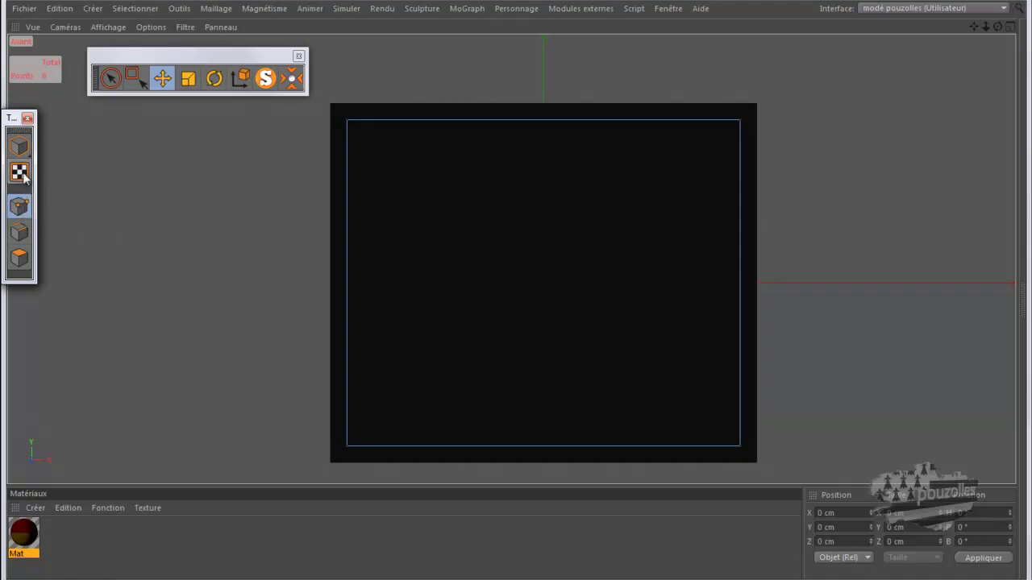
pyautogui.click(23, 177)
pyautogui.click(23, 177)
pyautogui.click(24, 176)
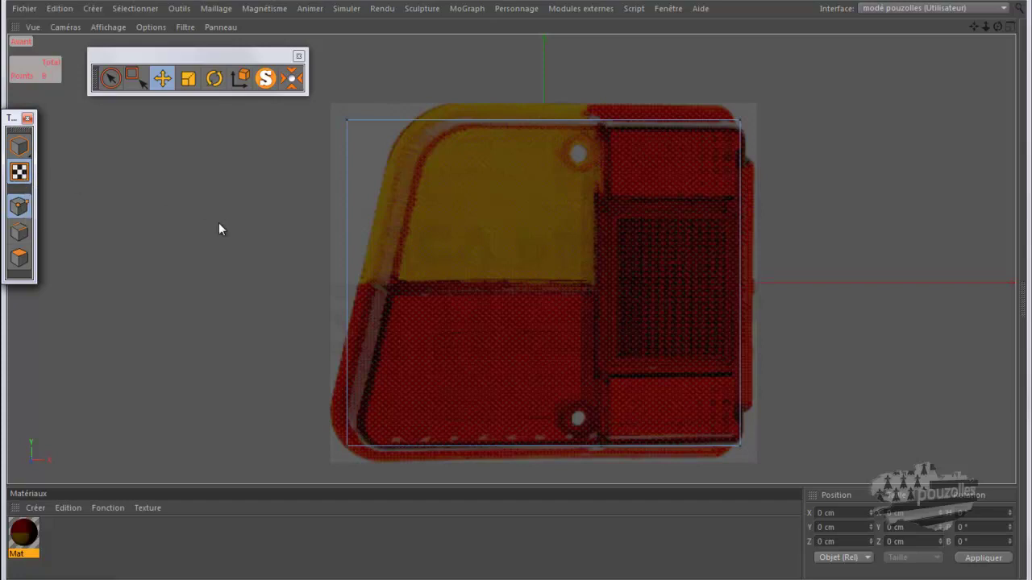
# With Rectangle Selection, pick the two top points and lower the top edge onto the lamp outline
pyautogui.click(131, 77)
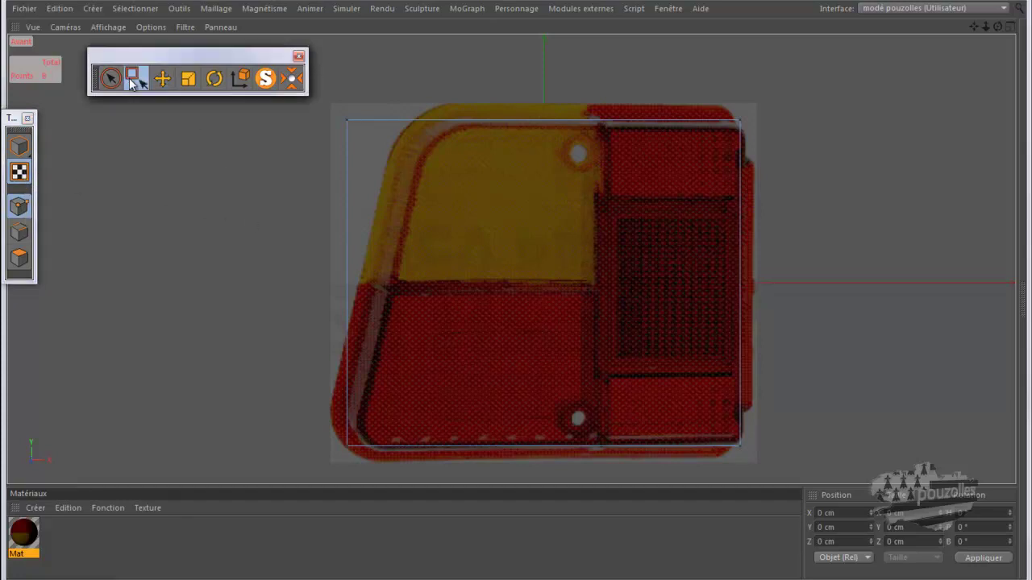
pyautogui.hotkey('shift', 'F5')
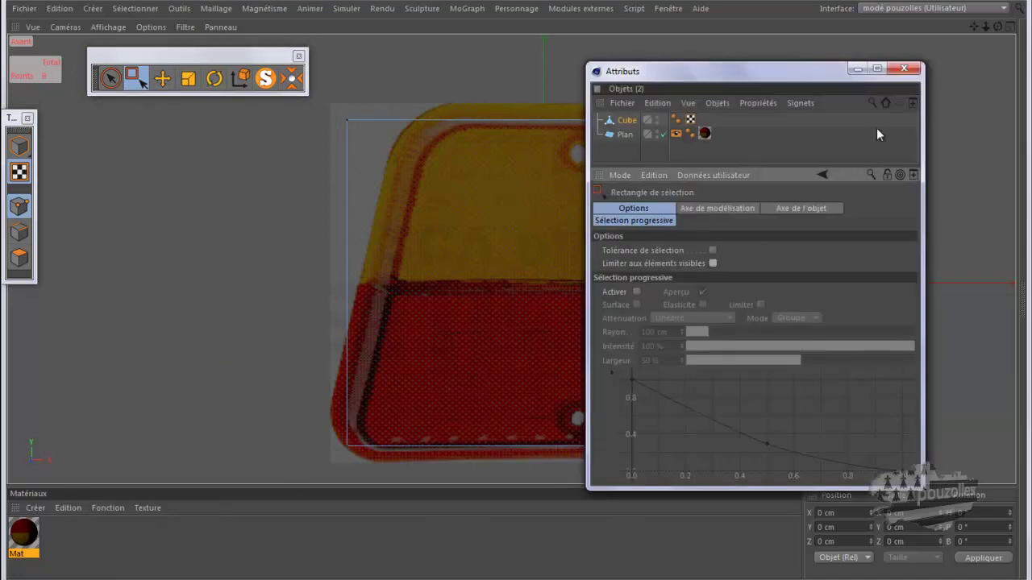
pyautogui.click(853, 68)
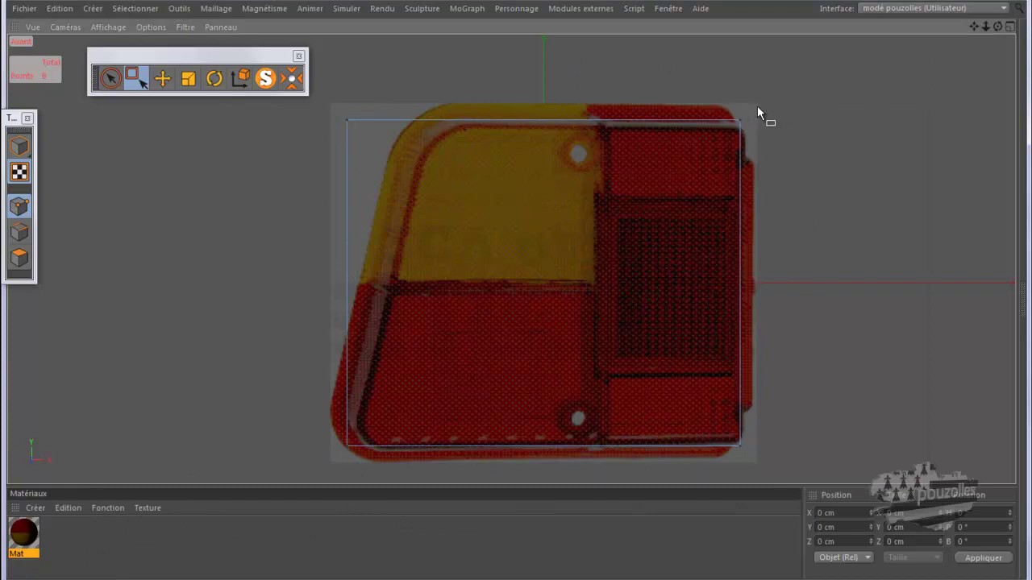
pyautogui.moveTo(757, 101); pyautogui.dragTo(318, 146)
pyautogui.moveTo(543, 59); pyautogui.dragTo(544, 60)
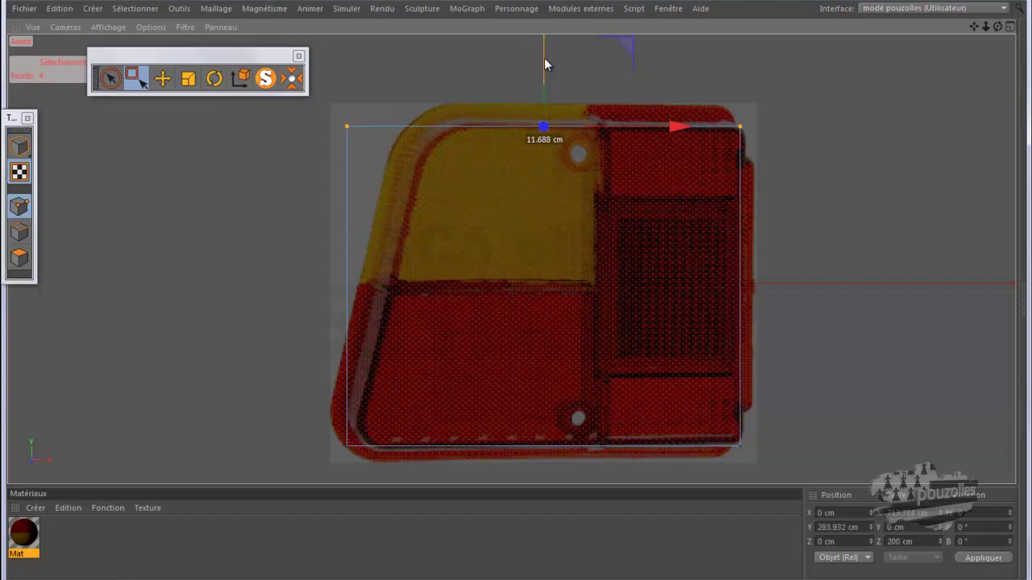
pyautogui.moveTo(543, 59); pyautogui.dragTo(546, 58)
# Shift the left edge right and slide the top-left point to slant the side, then select the bottom-right point
pyautogui.moveTo(378, 104); pyautogui.dragTo(310, 482)
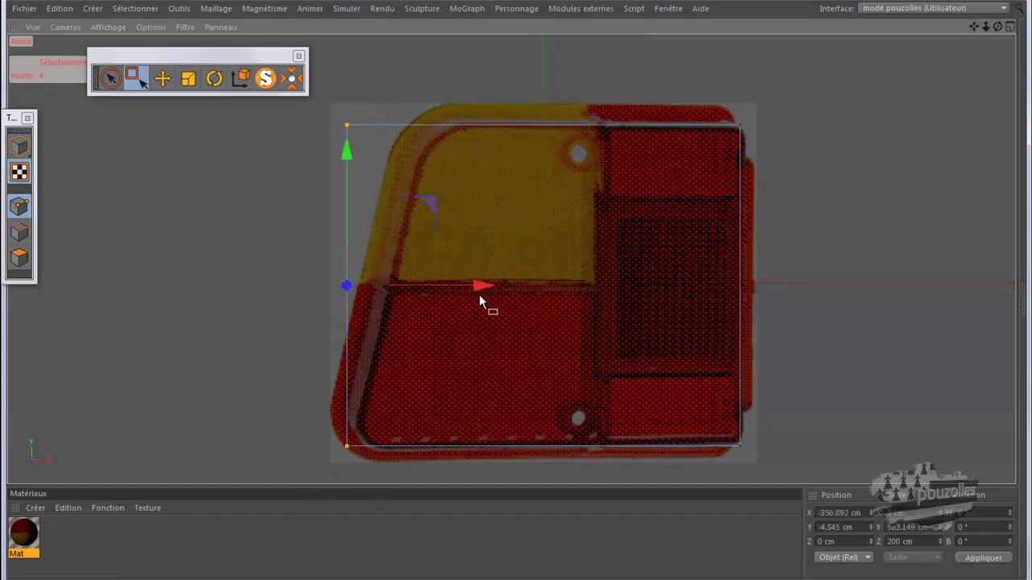
pyautogui.moveTo(479, 286); pyautogui.dragTo(484, 284)
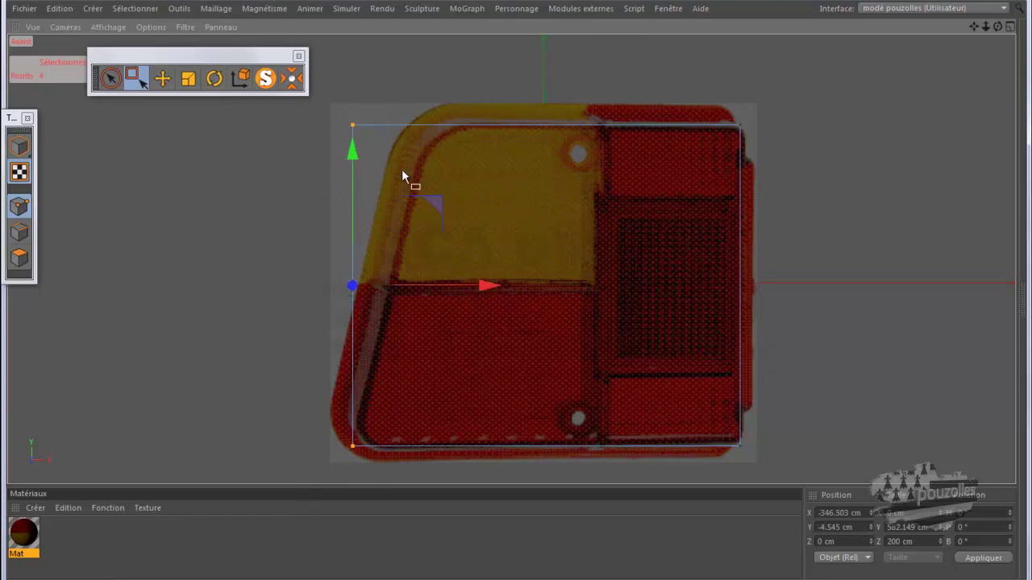
pyautogui.moveTo(297, 106); pyautogui.dragTo(392, 153)
pyautogui.moveTo(484, 126); pyautogui.dragTo(543, 140)
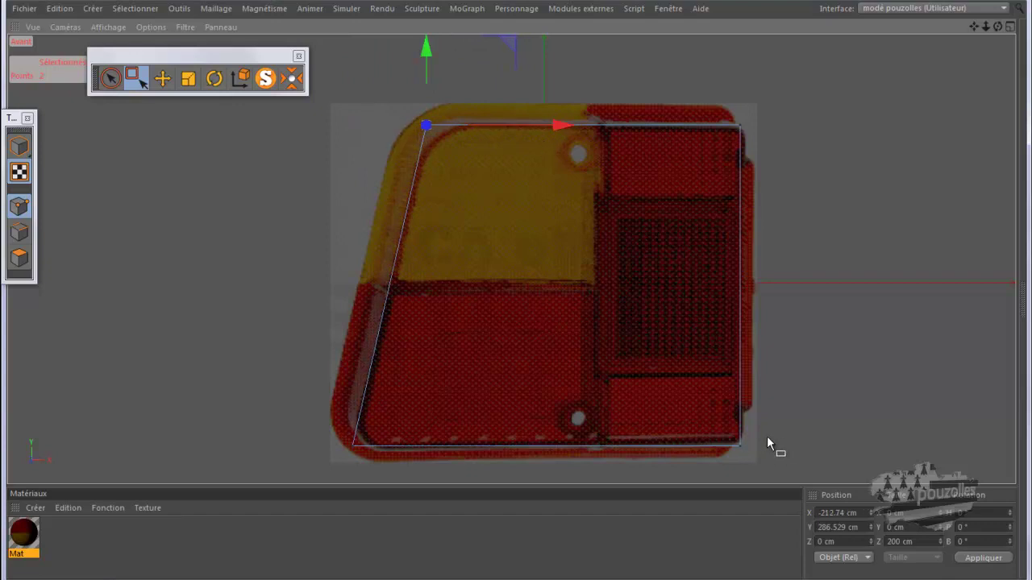
pyautogui.moveTo(763, 436); pyautogui.dragTo(723, 461)
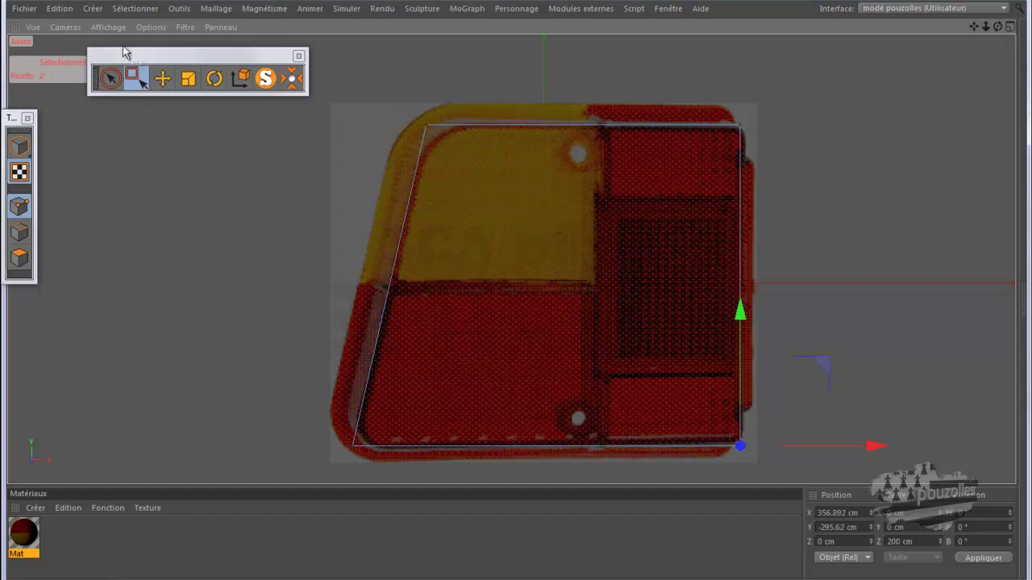
# Add a Surface de subdivision generator and nest the Cube under it
pyautogui.click(93, 9)
pyautogui.moveTo(109, 63)
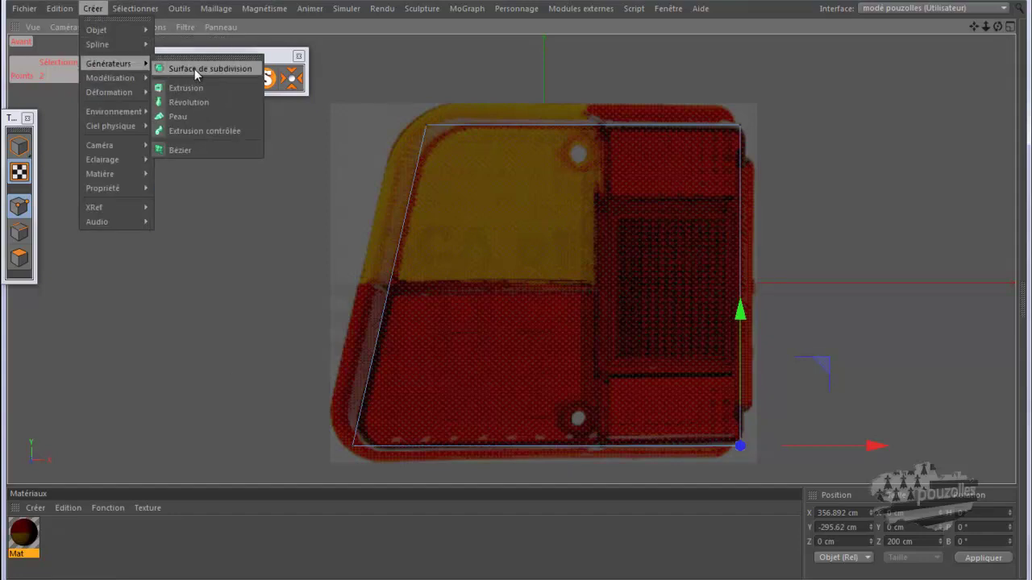
pyautogui.click(194, 69)
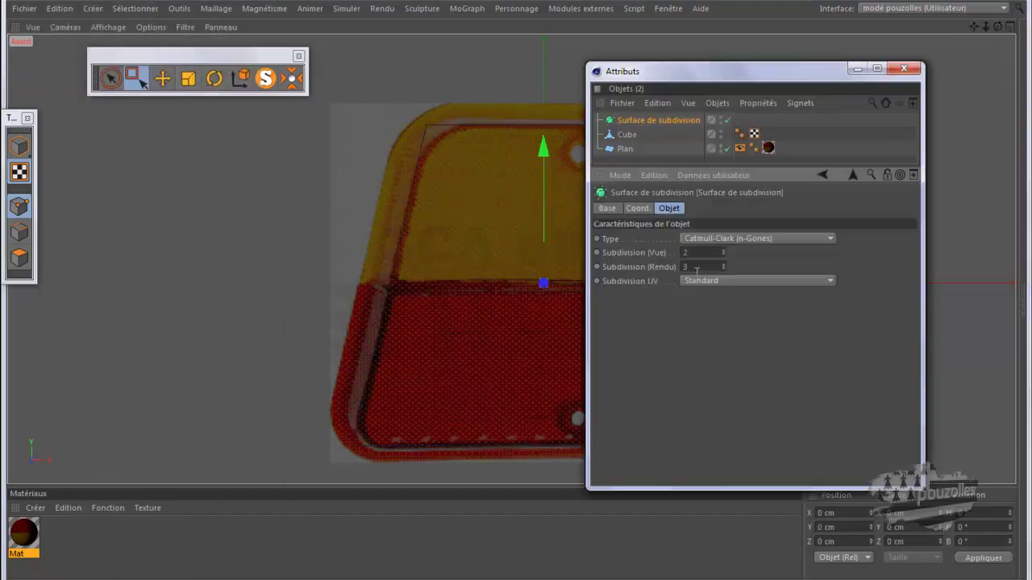
pyautogui.moveTo(633, 139); pyautogui.dragTo(670, 125)
pyautogui.click(856, 69)
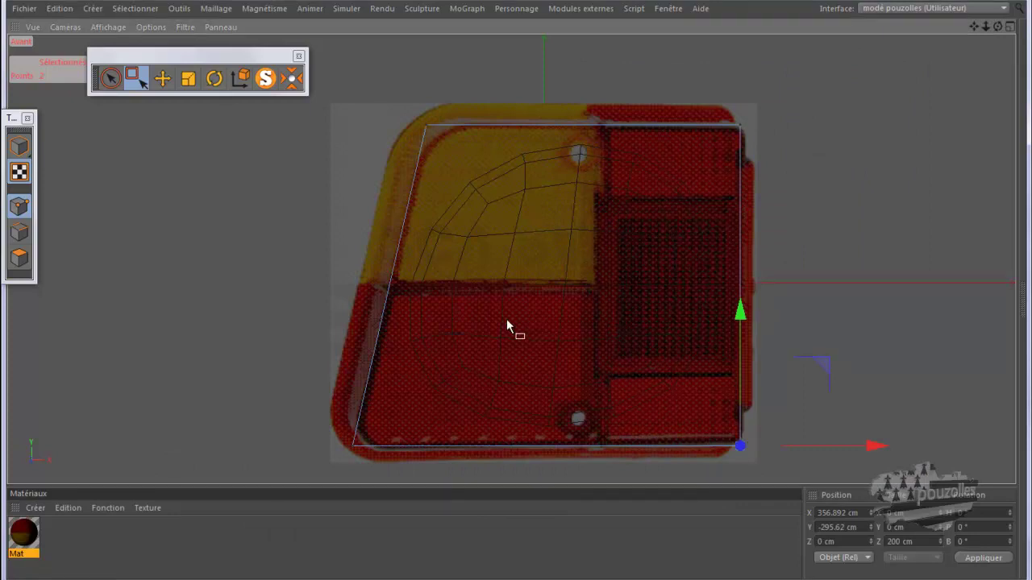
# Activate the knife (Couteau) tool and show its settings
pyautogui.press('m')
pyautogui.press('d')
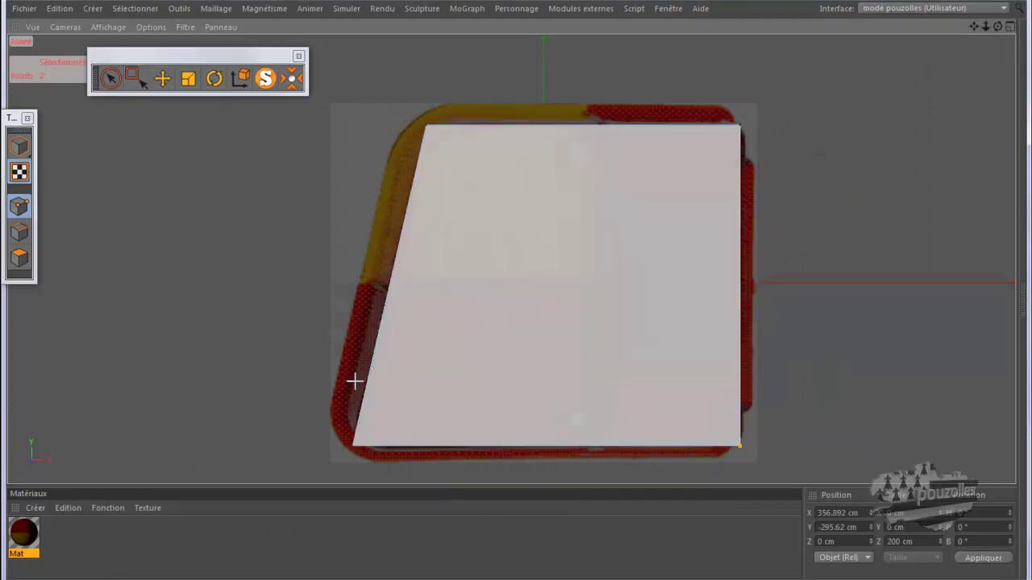
pyautogui.click(27, 577)
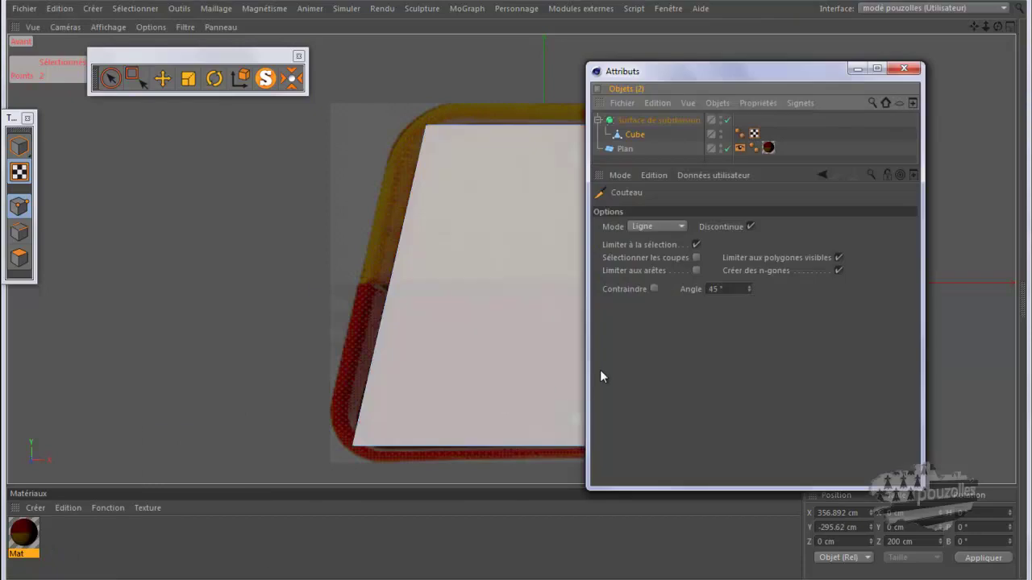
# Set the Couteau knife mode to Boucle
pyautogui.click(669, 227)
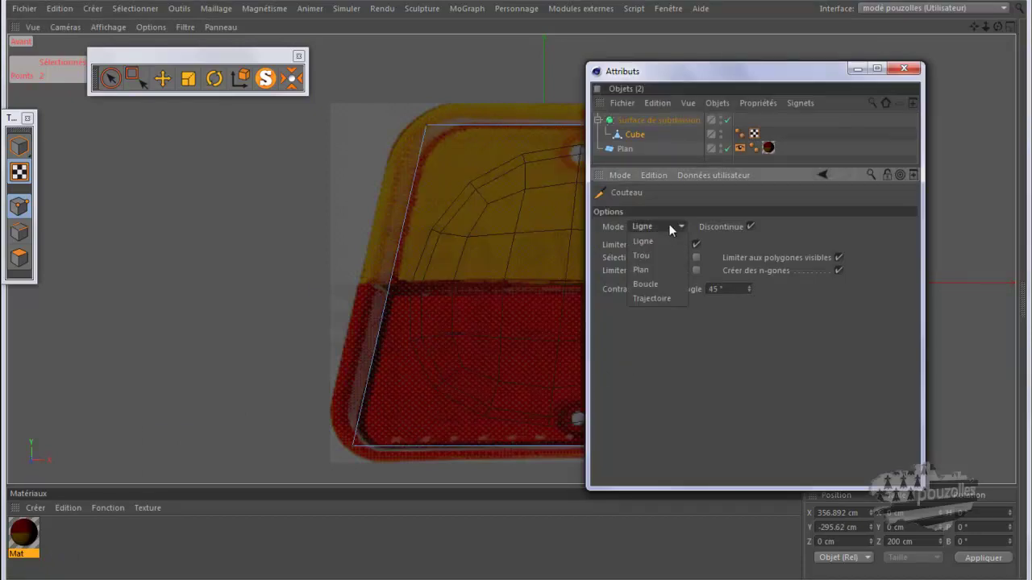
pyautogui.click(656, 284)
pyautogui.click(856, 71)
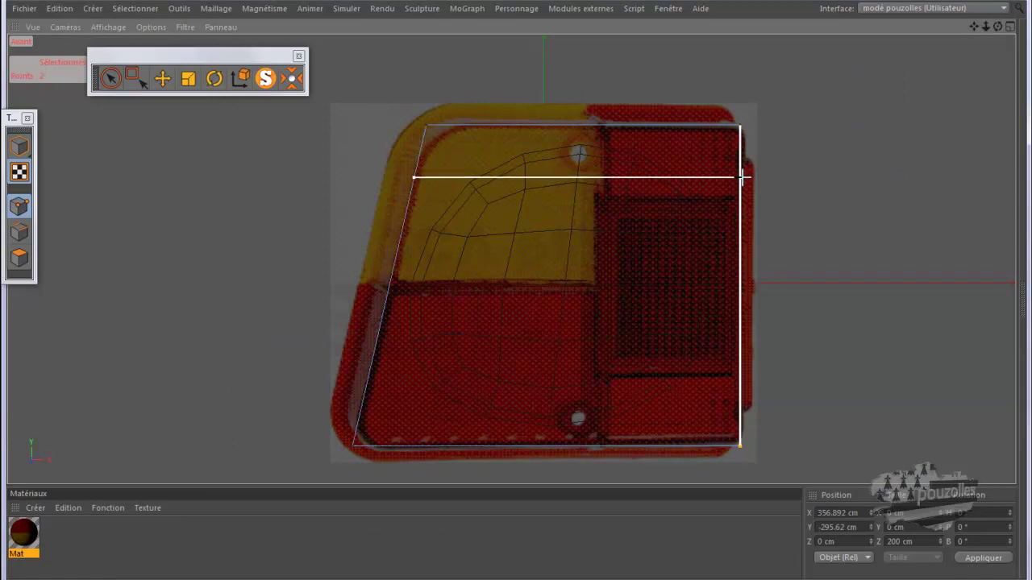
# Cut one horizontal edge loop near the top and one vertical loop near the left side
pyautogui.click(741, 175)
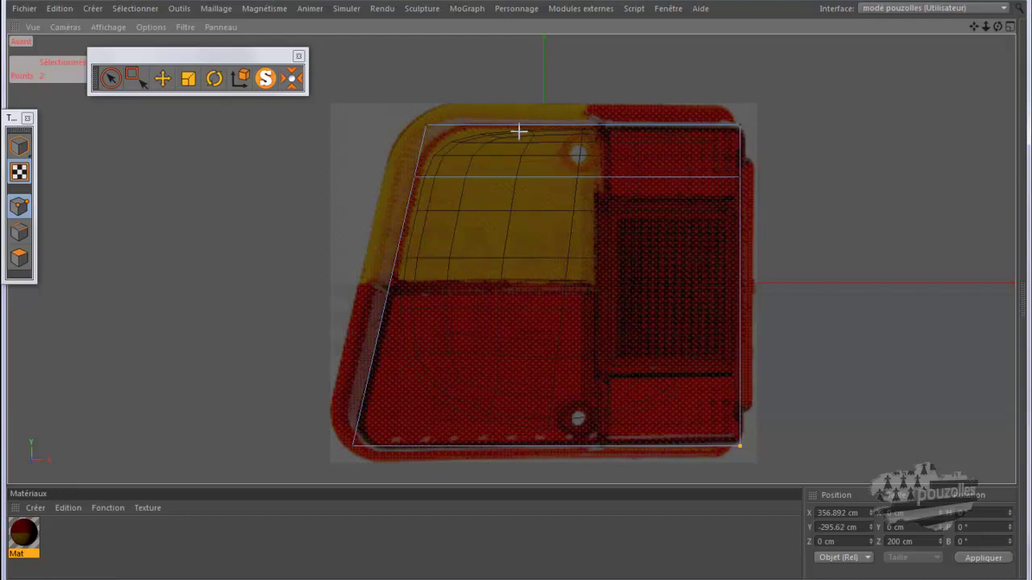
pyautogui.click(481, 127)
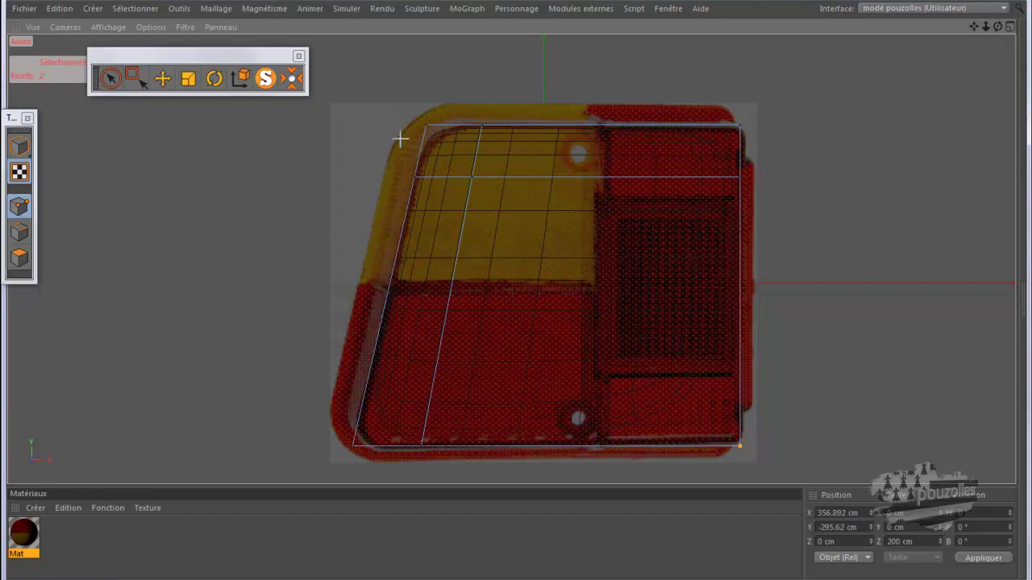
pyautogui.scroll(2, 401, 131)
pyautogui.scroll(1, 403, 129)
pyautogui.scroll(1, 403, 129)
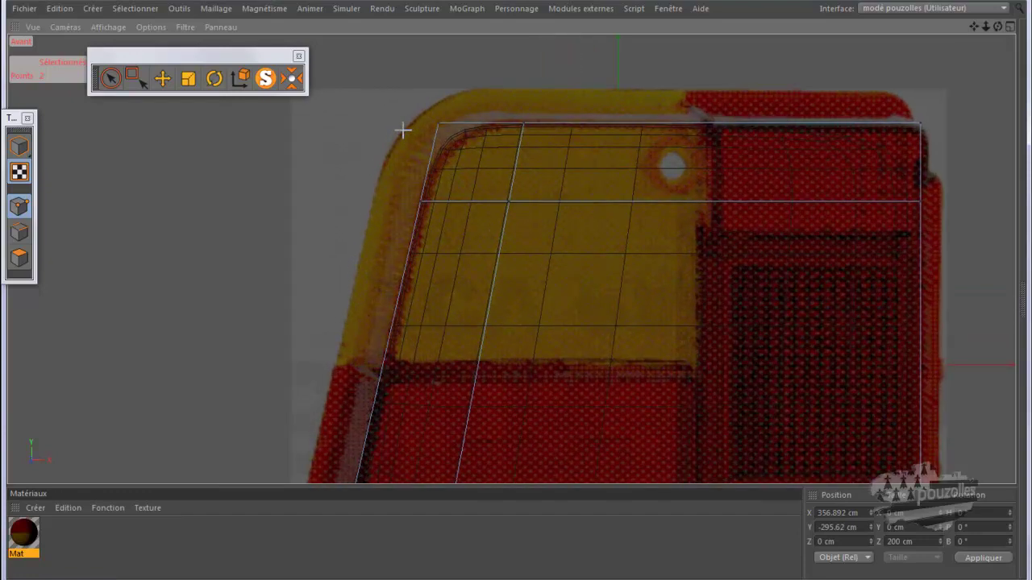
# Slide the new vertical loop's points right and lower the upper horizontal loop
pyautogui.click(132, 77)
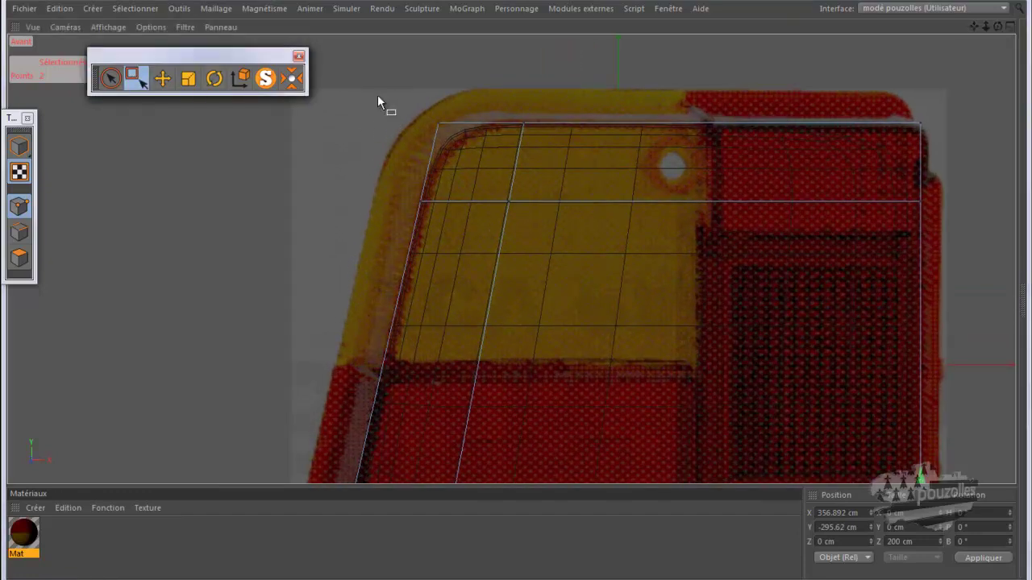
pyautogui.moveTo(569, 94); pyautogui.dragTo(487, 231)
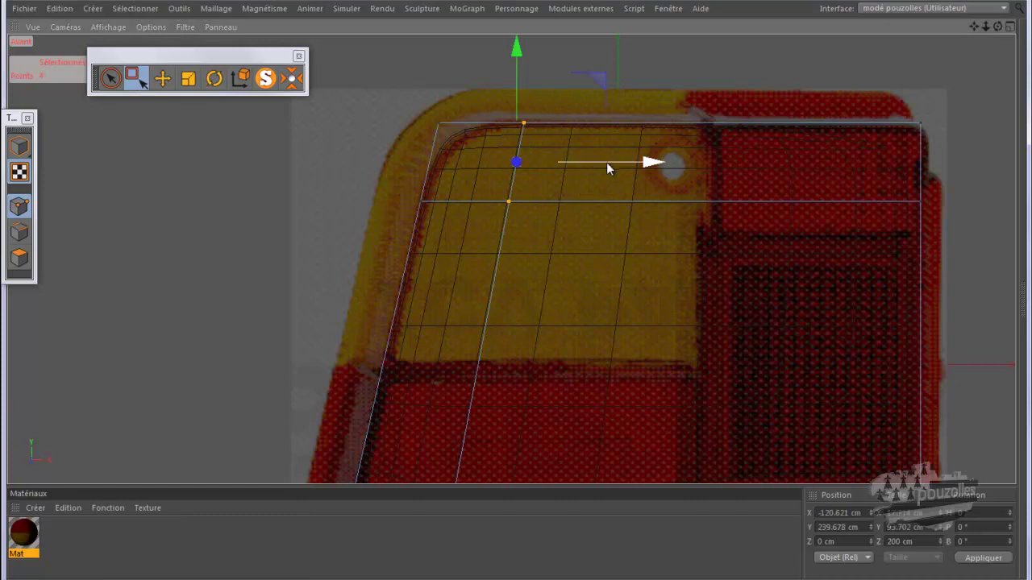
pyautogui.moveTo(607, 162); pyautogui.dragTo(631, 166)
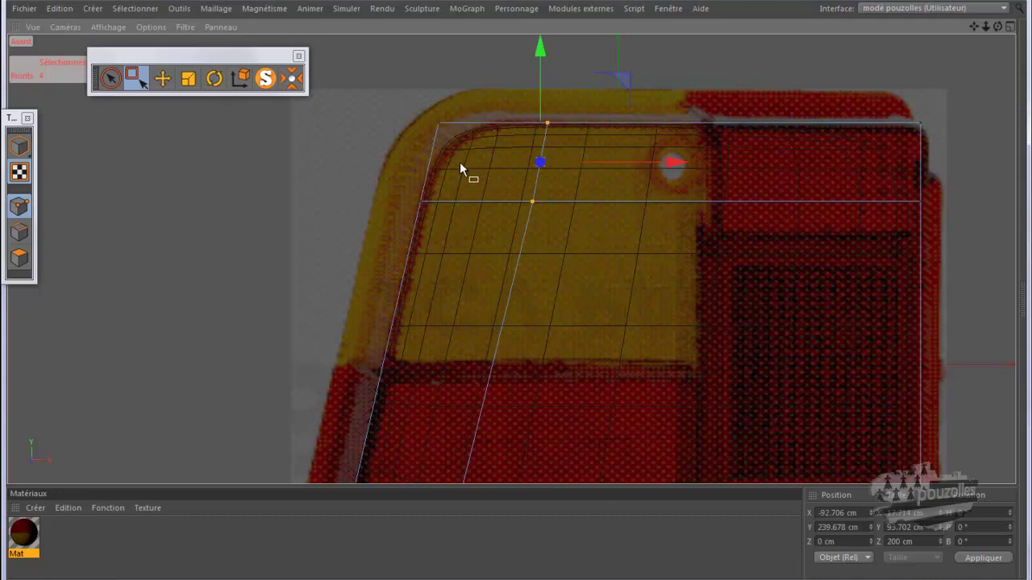
pyautogui.moveTo(386, 183); pyautogui.dragTo(588, 224)
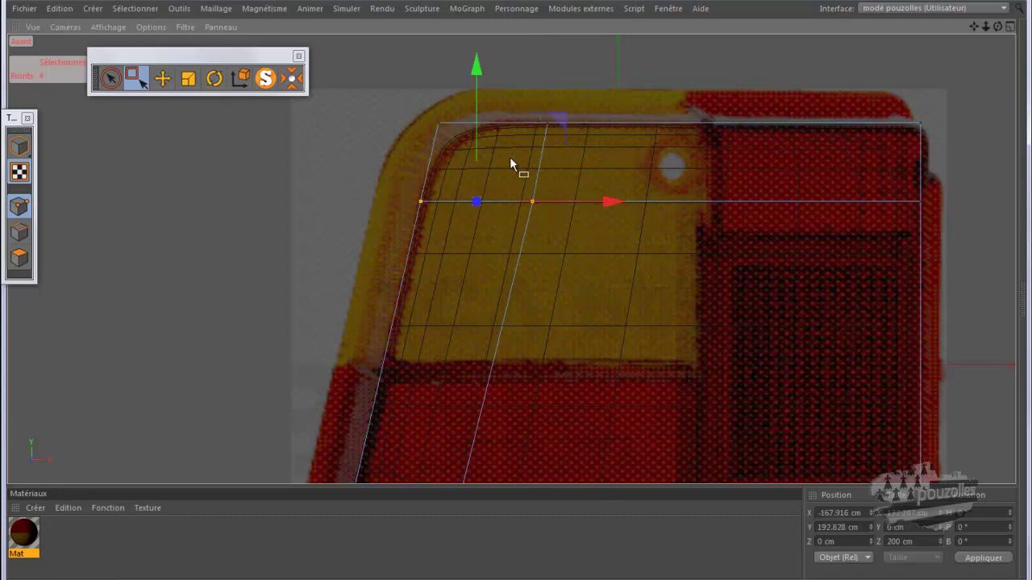
pyautogui.moveTo(475, 125); pyautogui.dragTo(478, 146)
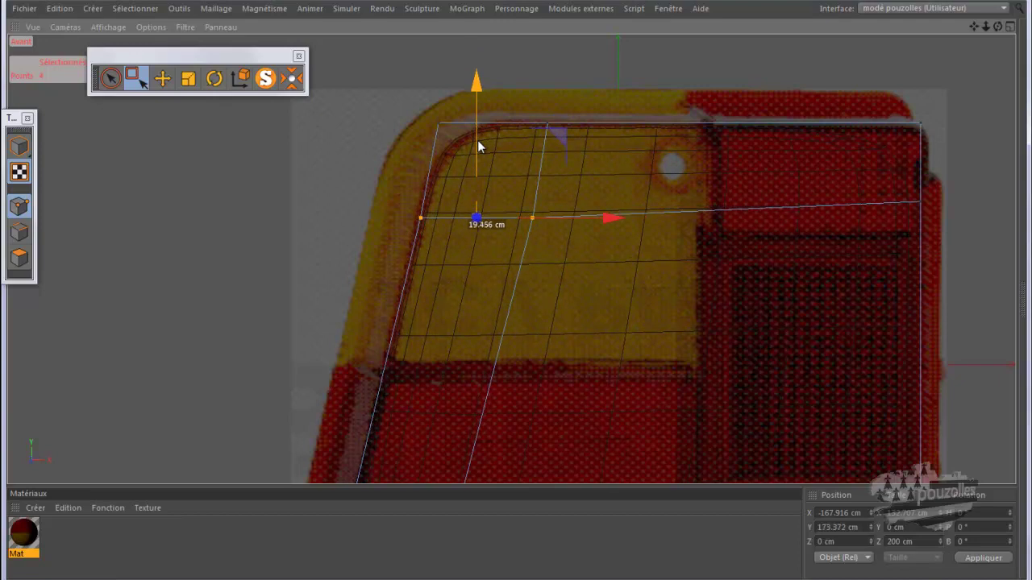
pyautogui.moveTo(478, 142); pyautogui.dragTo(478, 142)
pyautogui.moveTo(614, 218); pyautogui.dragTo(604, 219)
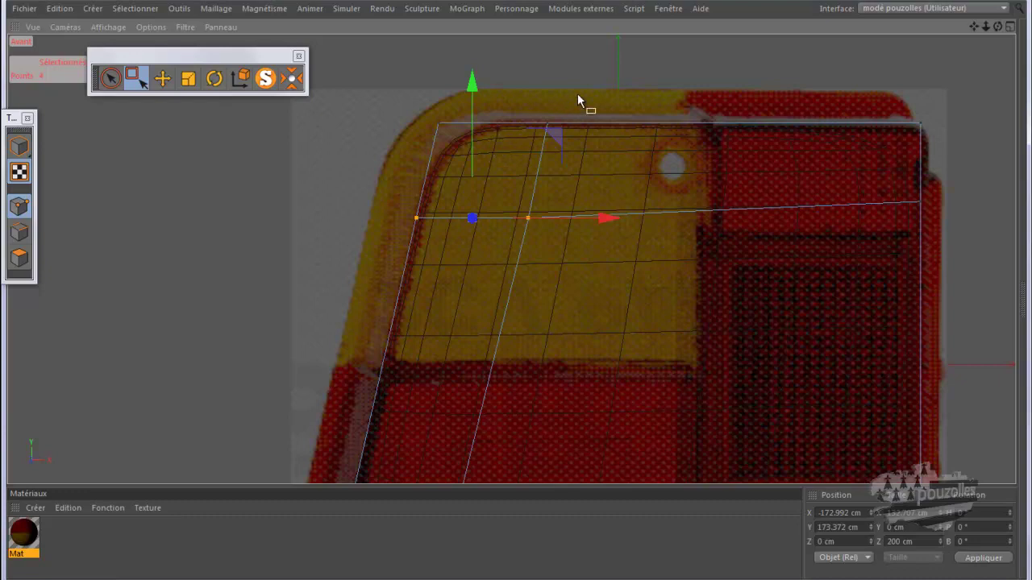
# Raise the top edge points slightly and reposition the top-left corner to fit the curve
pyautogui.moveTo(588, 94); pyautogui.dragTo(421, 135)
pyautogui.moveTo(492, 71); pyautogui.dragTo(494, 68)
pyautogui.click(440, 114)
pyautogui.moveTo(522, 38); pyautogui.dragTo(524, 42)
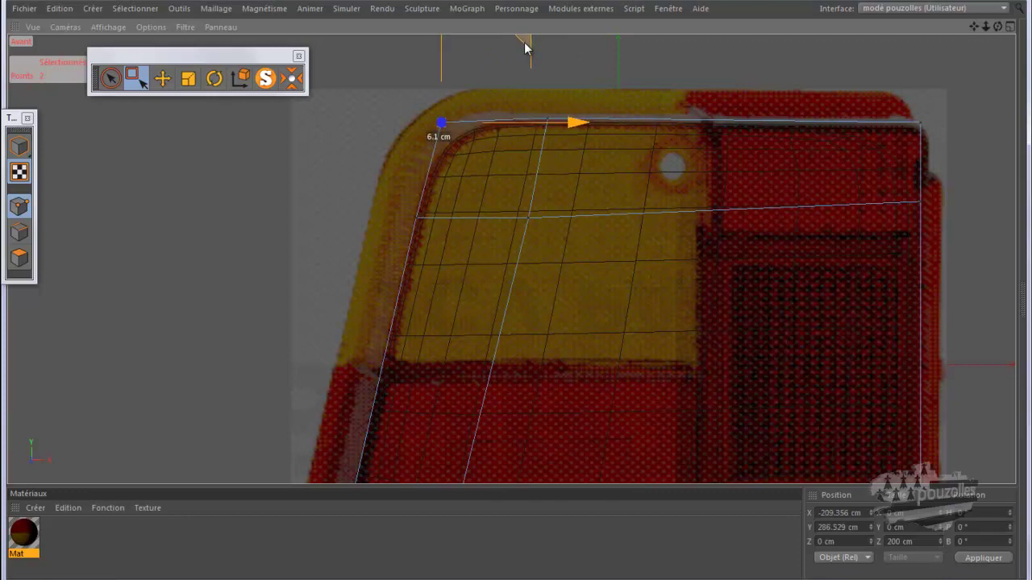
pyautogui.scroll(-3, 668, 84)
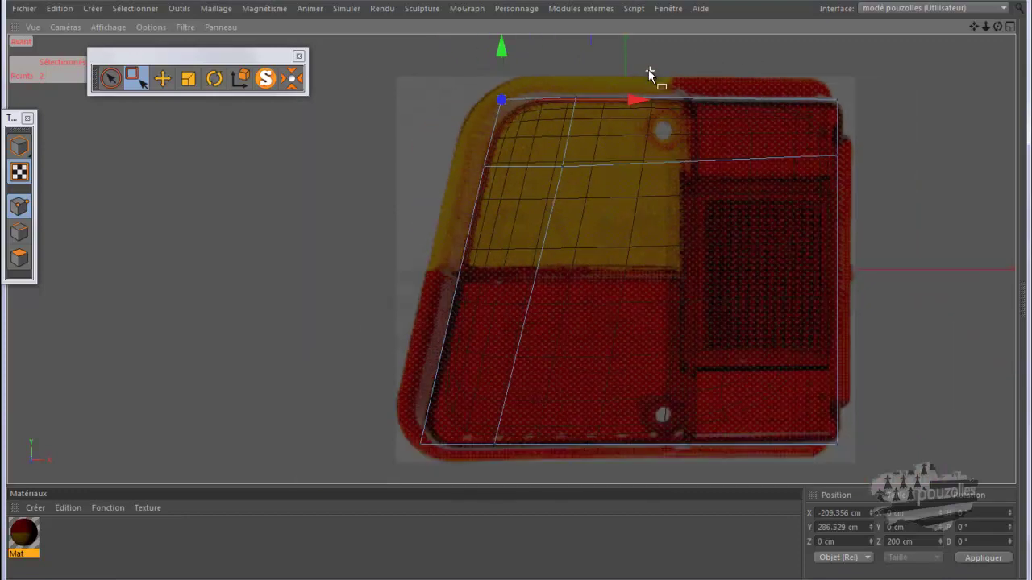
pyautogui.scroll(-1, 625, 137)
pyautogui.scroll(2, 544, 376)
pyautogui.scroll(2, 534, 383)
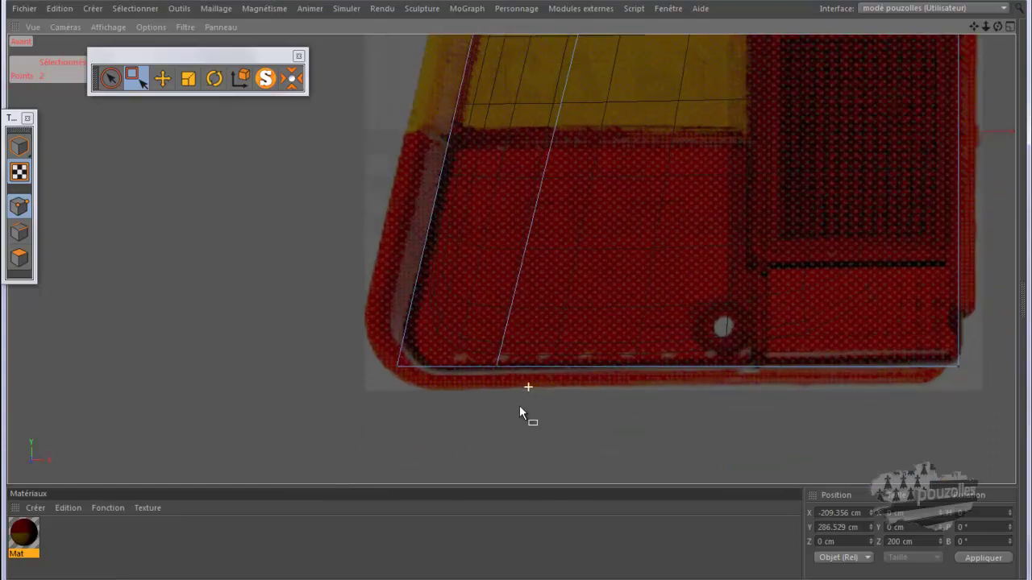
# Cut a horizontal edge loop near the bottom of the mesh with the loop knife
pyautogui.press('k')
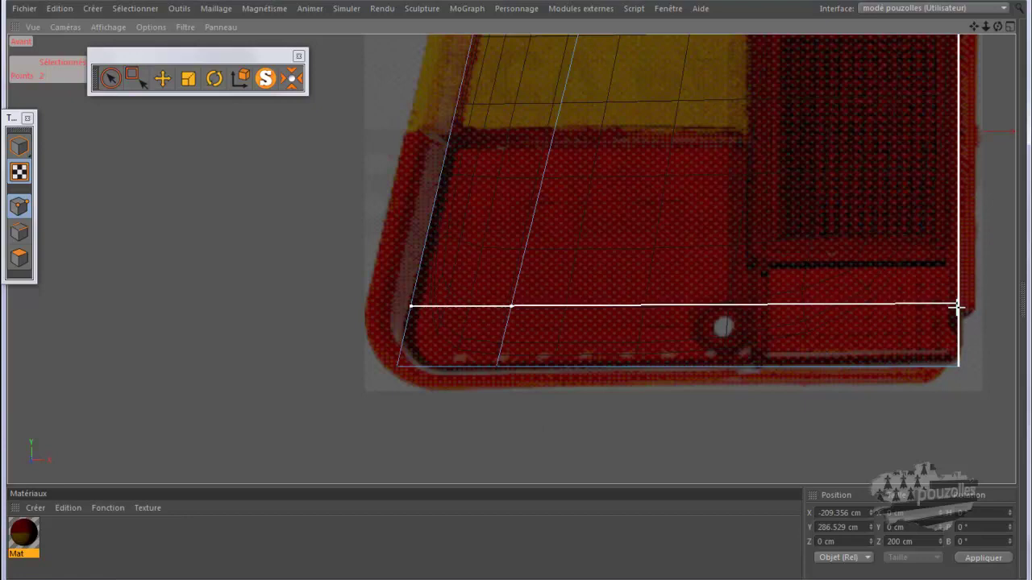
pyautogui.click(959, 309)
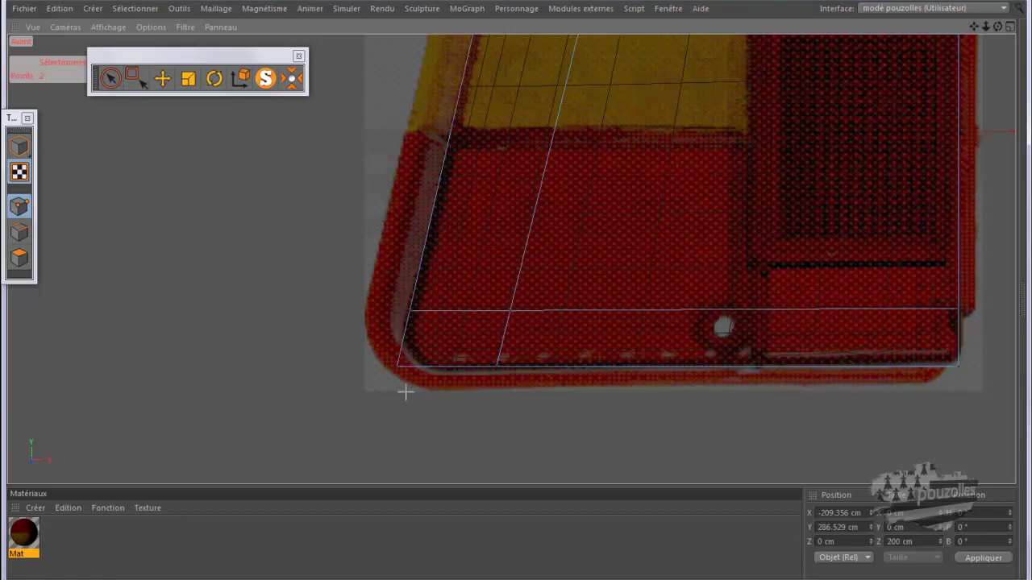
pyautogui.scroll(1, 408, 386)
pyautogui.scroll(1, 509, 309)
pyautogui.scroll(1, 528, 309)
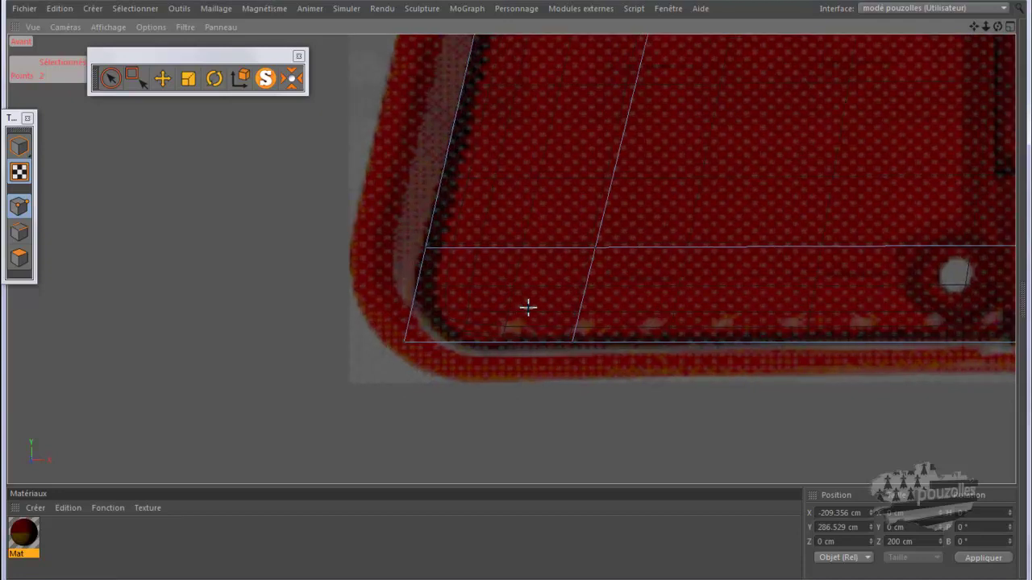
pyautogui.scroll(2, 528, 309)
pyautogui.scroll(1, 528, 308)
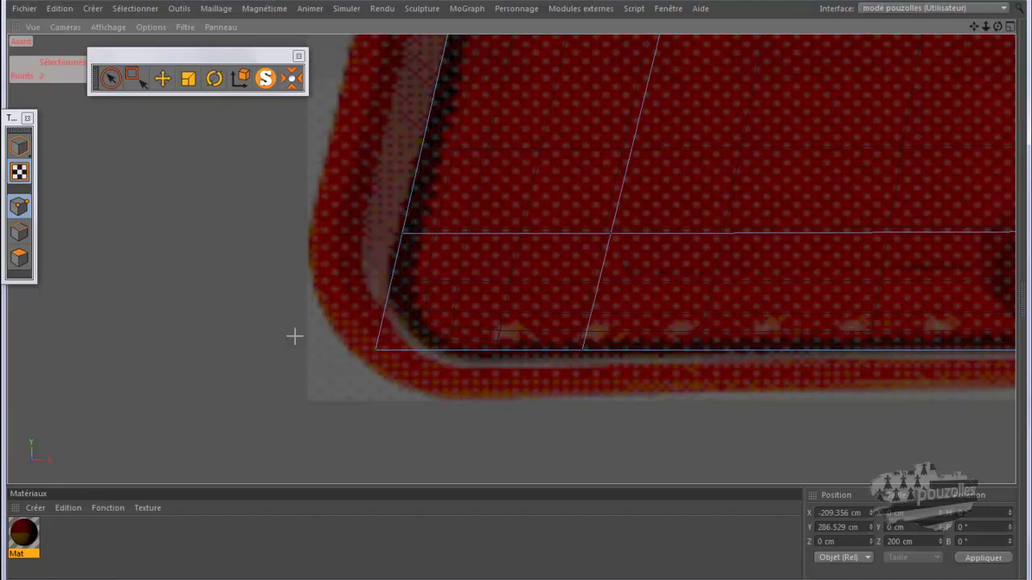
# Select the two bottom edge points and drag them down about 5.6 cm to the reference's bottom
pyautogui.click(134, 75)
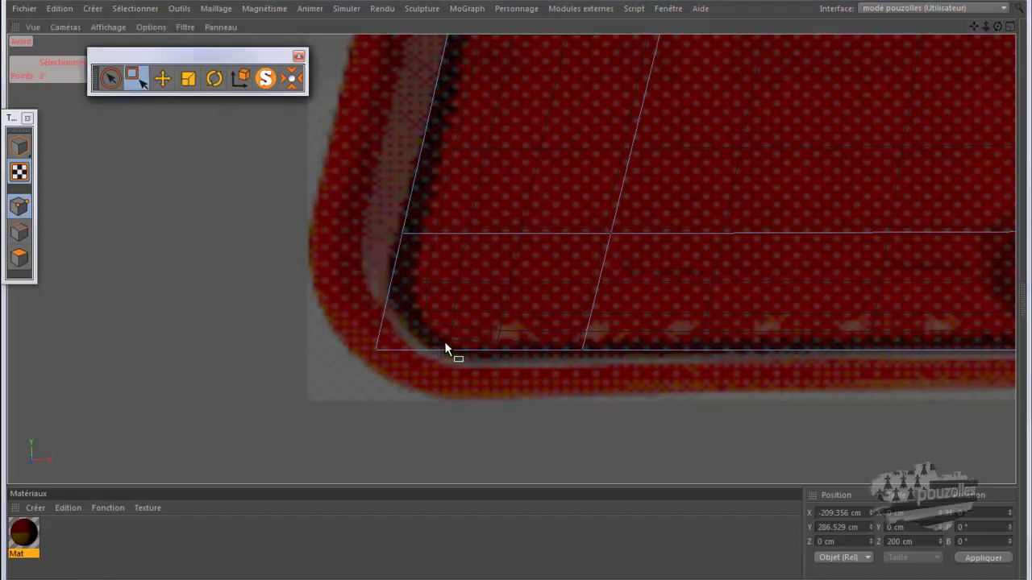
pyautogui.scroll(2, 461, 339)
pyautogui.scroll(1, 461, 338)
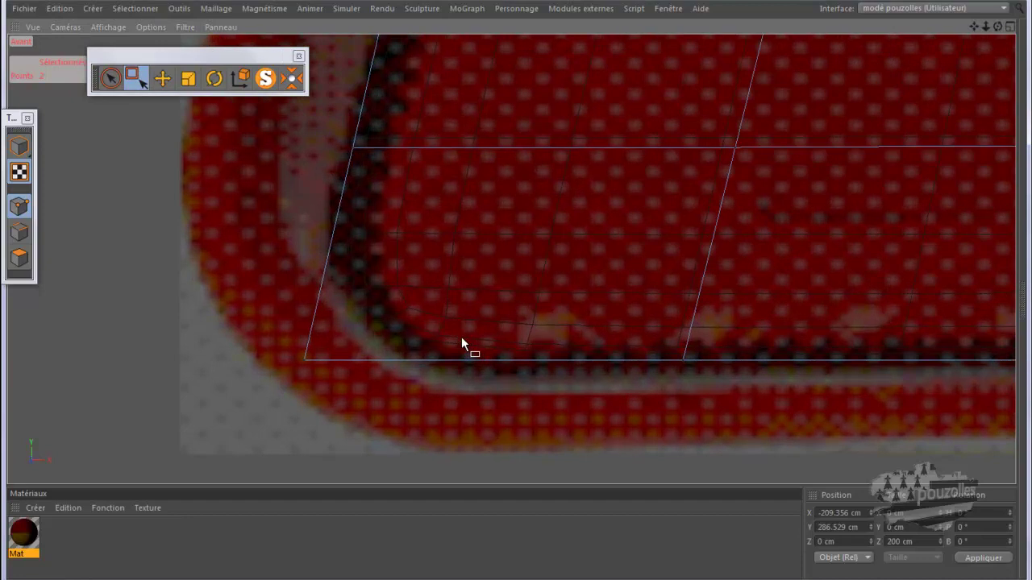
pyautogui.scroll(1, 462, 339)
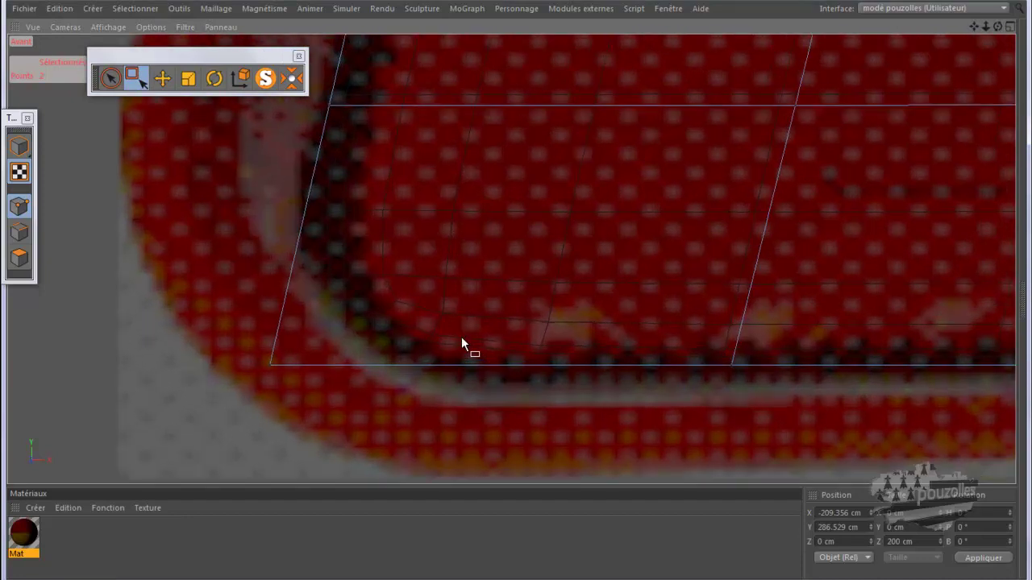
pyautogui.moveTo(804, 320); pyautogui.dragTo(216, 458)
pyautogui.moveTo(495, 245)
pyautogui.mouseDown()
pyautogui.moveTo(506, 263)
pyautogui.moveTo(510, 253)
pyautogui.mouseUp()
pyautogui.scroll(-2, 223, 420)
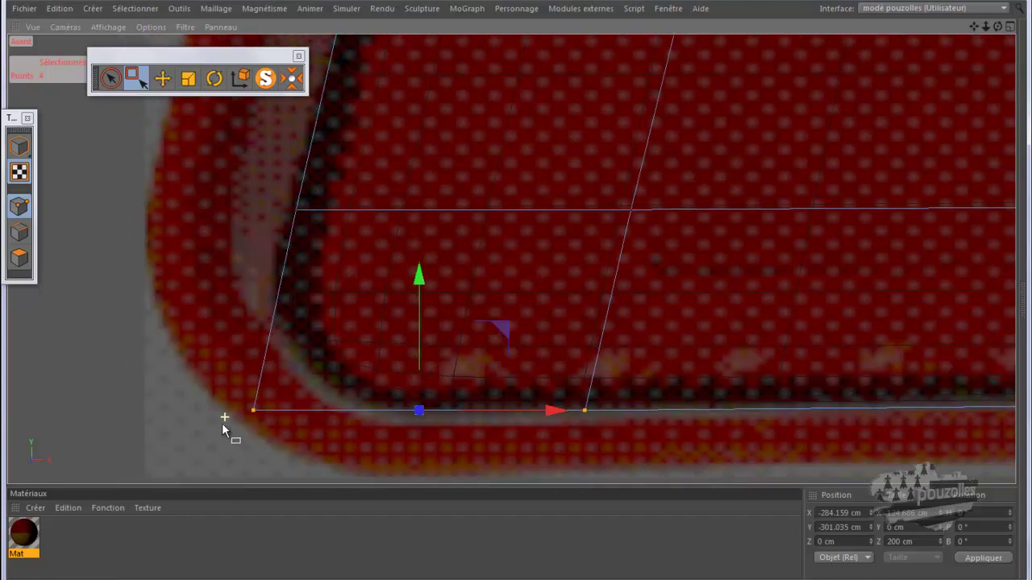
pyautogui.scroll(-2, 224, 420)
pyautogui.scroll(-2, 219, 443)
pyautogui.scroll(-2, 178, 450)
pyautogui.scroll(-2, 166, 454)
pyautogui.scroll(-1, 157, 452)
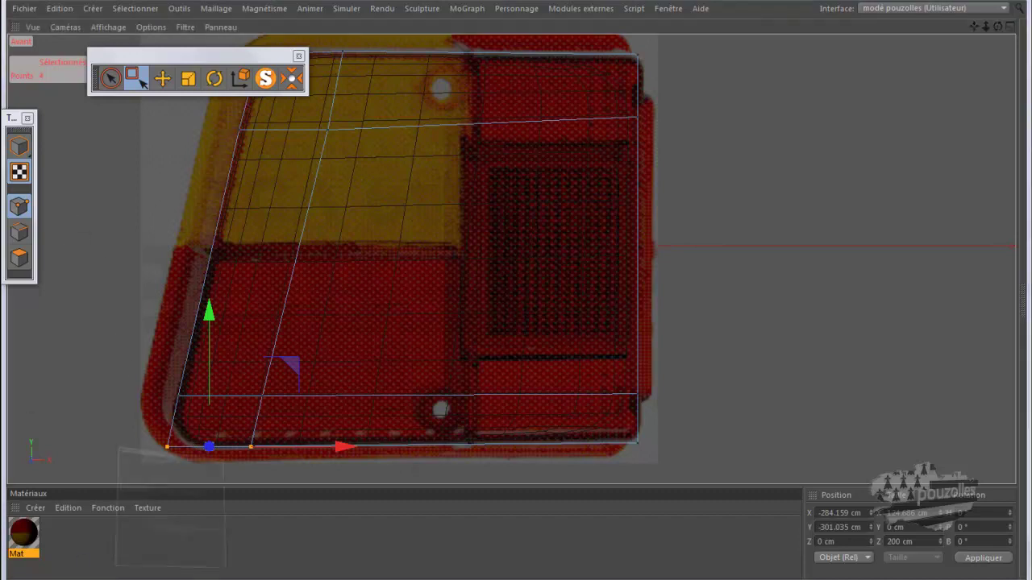
# Turn the Cube's editor-visibility dot red so only the reference image shows
pyautogui.hotkey('shift', 'F5')
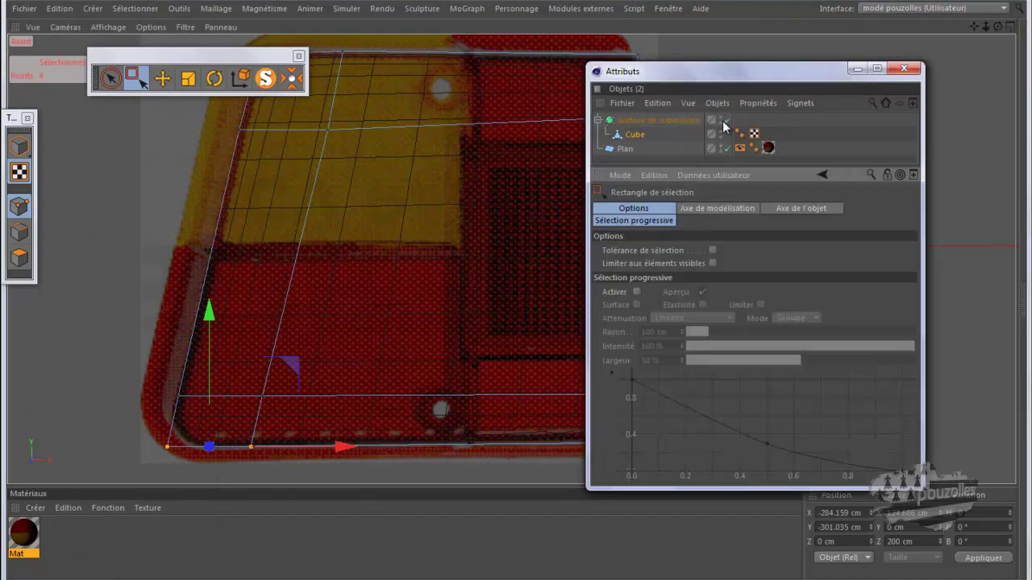
pyautogui.click(723, 131)
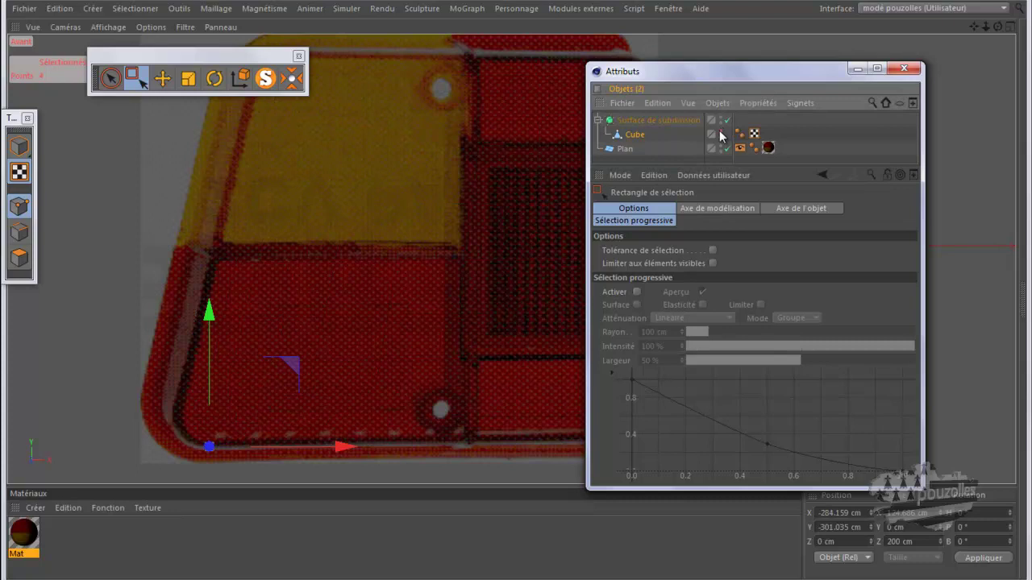
pyautogui.click(857, 69)
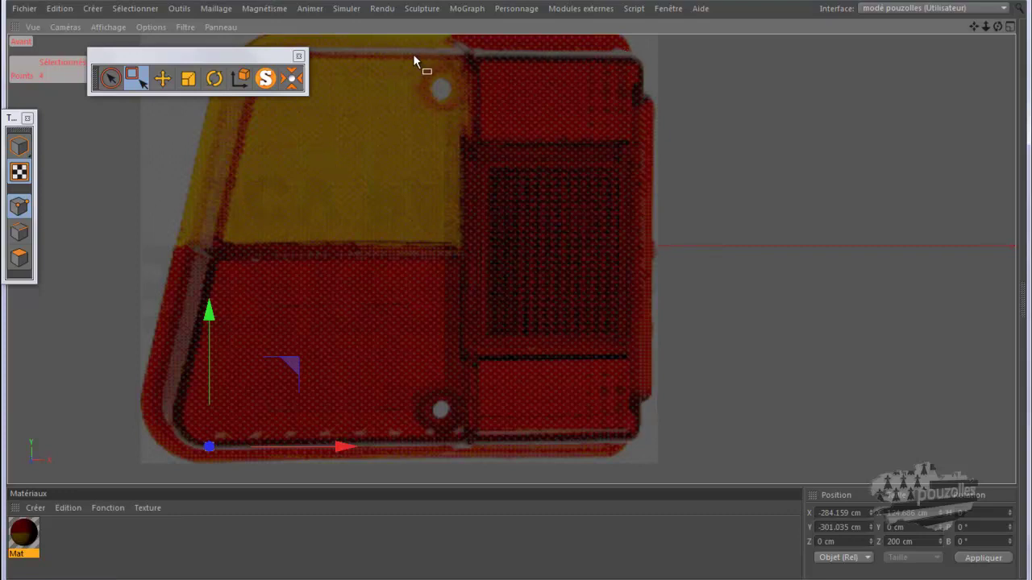
# Go to the Perspective view, restore the Cube's visibility and orbit around the subdivided housing
pyautogui.middleClick(132, 278)
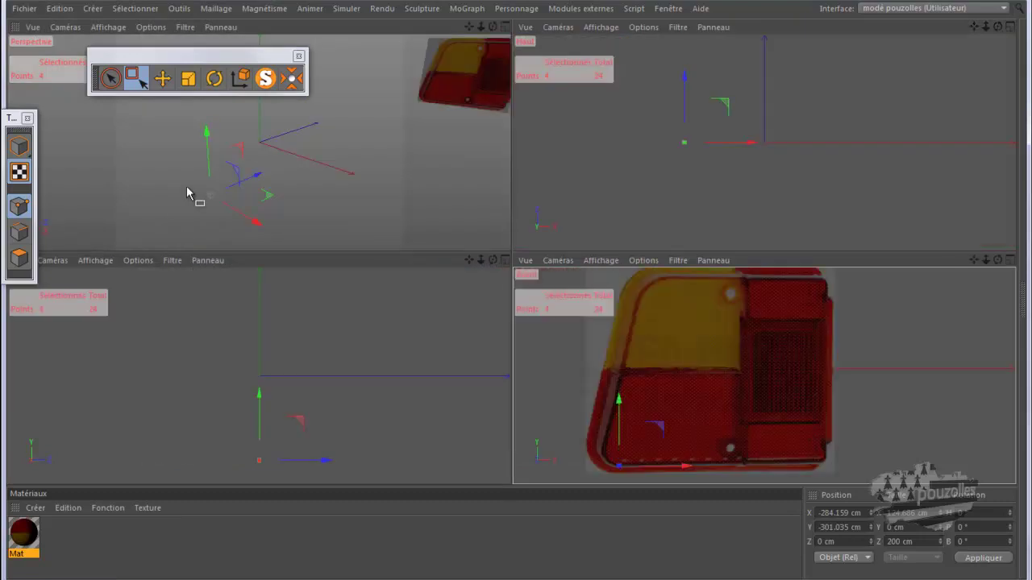
pyautogui.middleClick(187, 190)
pyautogui.hotkey('shift', 'F5')
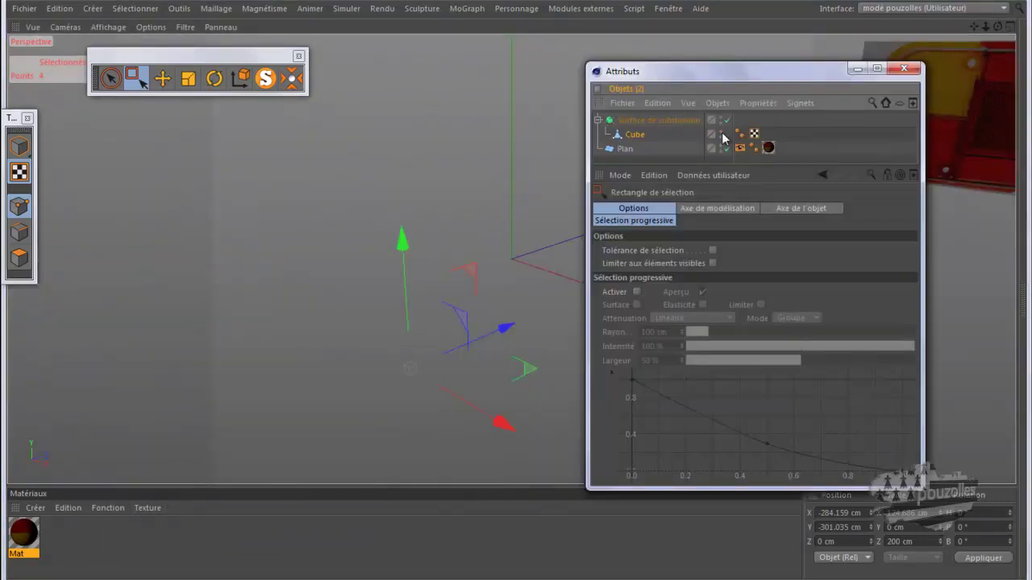
pyautogui.click(723, 135)
pyautogui.click(858, 71)
pyautogui.keyDown('alt'); pyautogui.moveTo(511, 306); pyautogui.dragTo(673, 121); pyautogui.keyUp('alt')
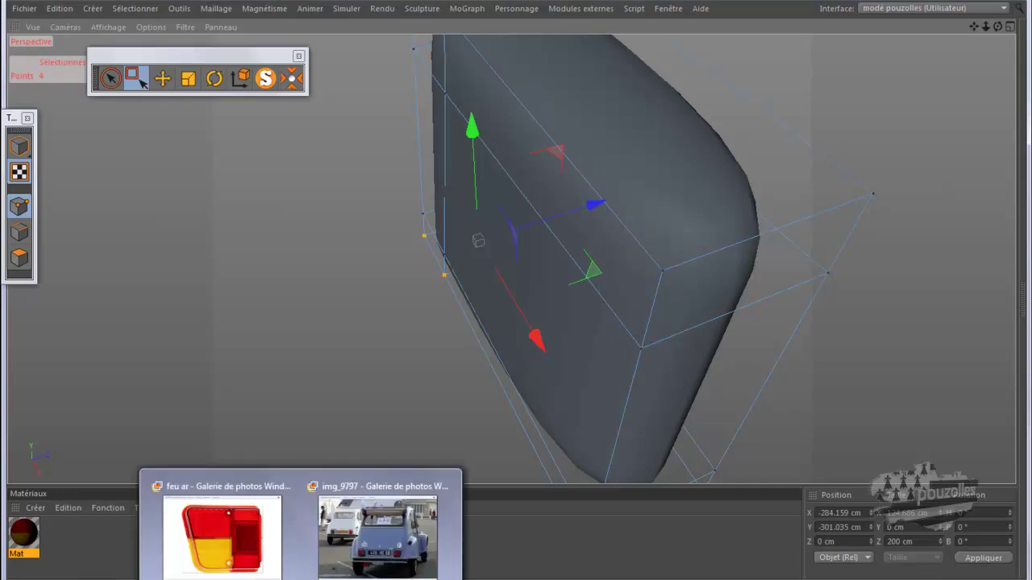
# Compare the 2CV rear photo, zoomed on its tail light, with the lens photo, then minimise the viewer
pyautogui.click(242, 549)
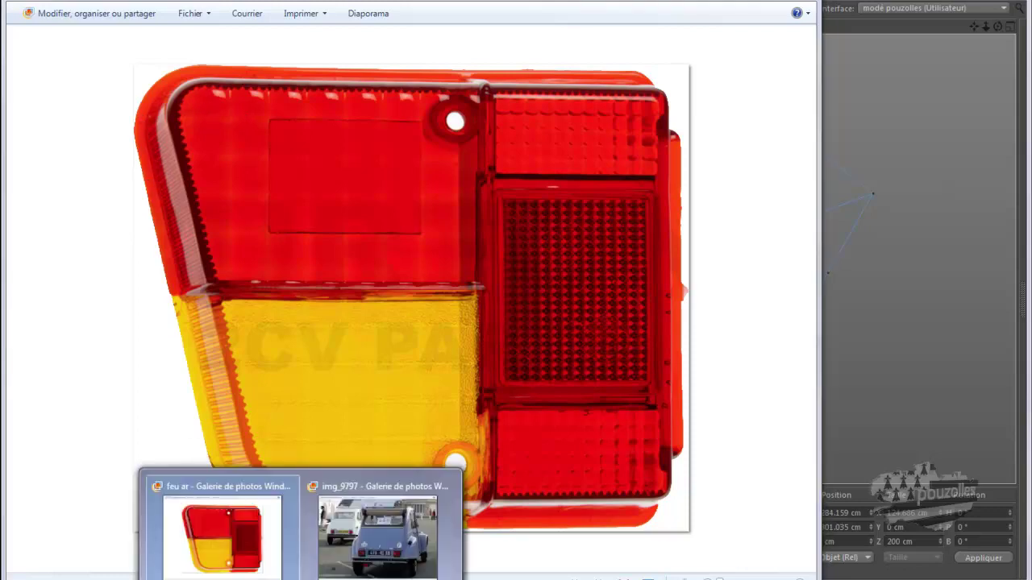
pyautogui.click(365, 557)
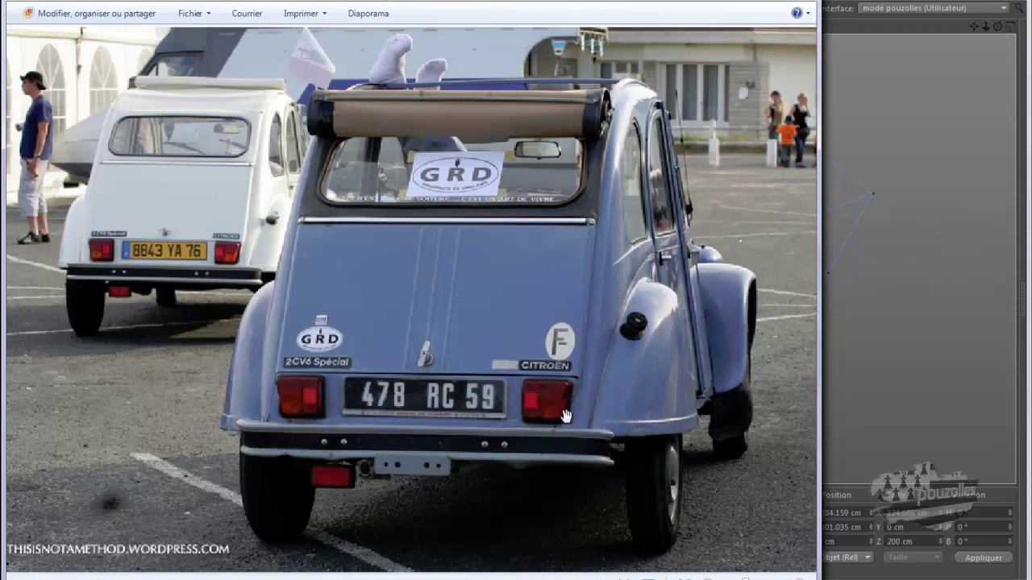
pyautogui.scroll(2, 569, 424)
pyautogui.scroll(1, 573, 431)
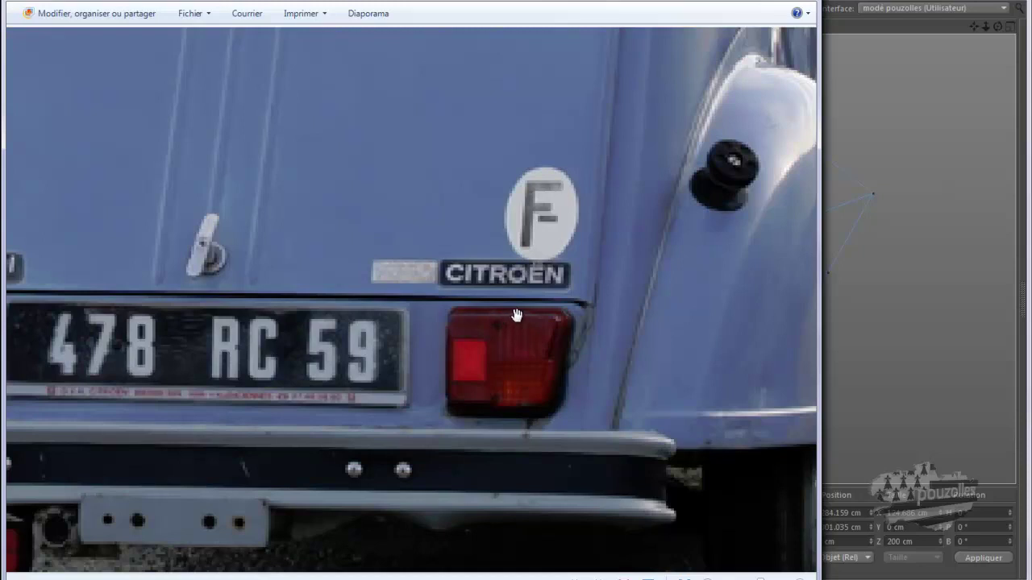
pyautogui.scroll(-1, 518, 317)
pyautogui.scroll(-2, 518, 317)
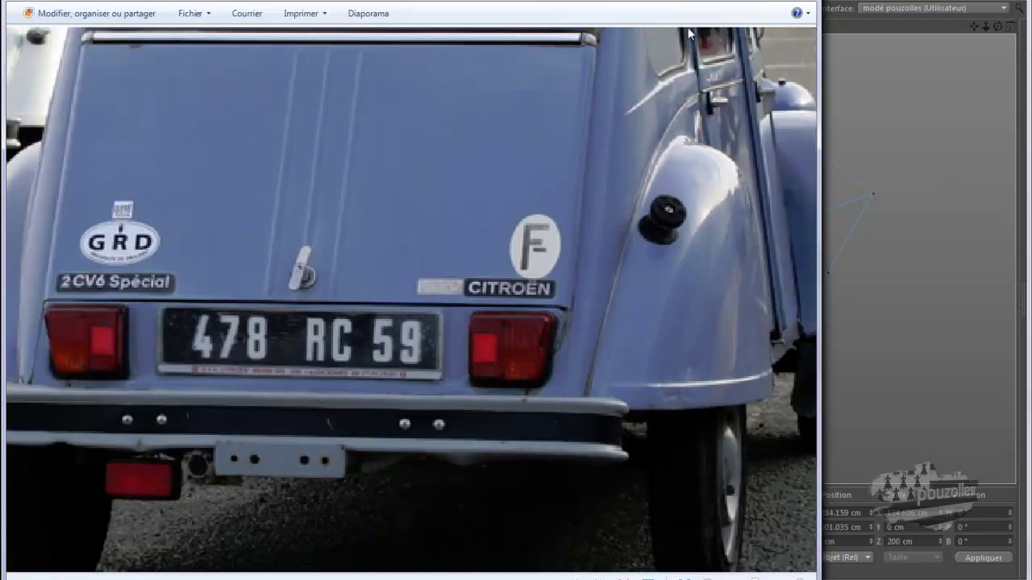
pyautogui.press('Right')
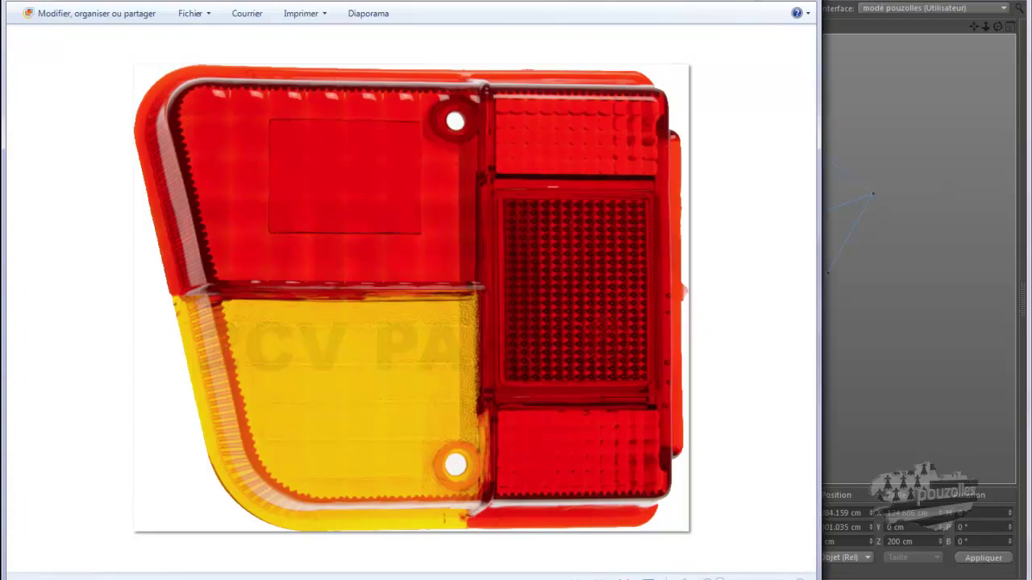
pyautogui.click(767, 5)
# Cut a vertical edge near the cage's right side in the enlarged front view
pyautogui.middleClick(475, 305)
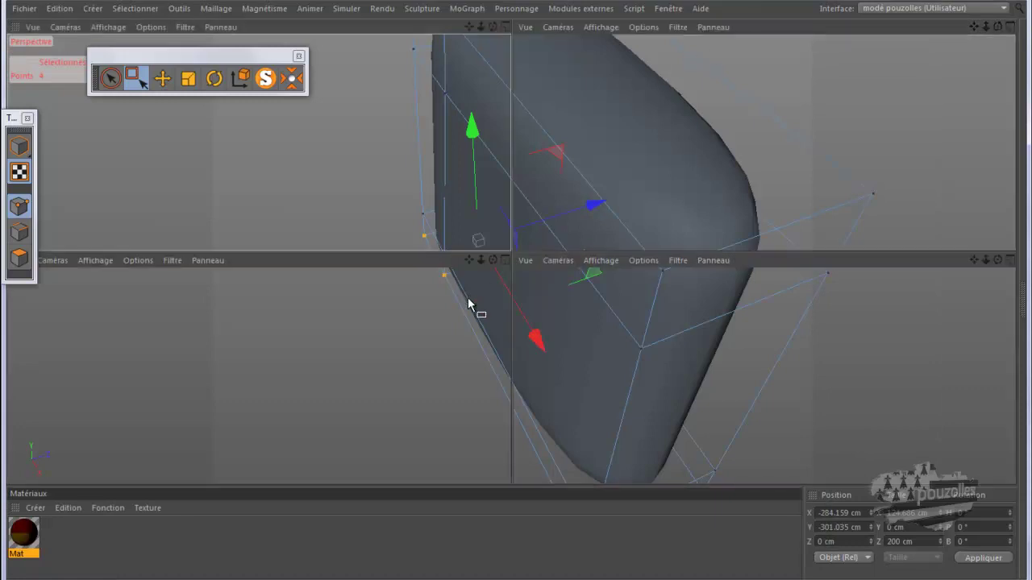
pyautogui.middleClick(581, 392)
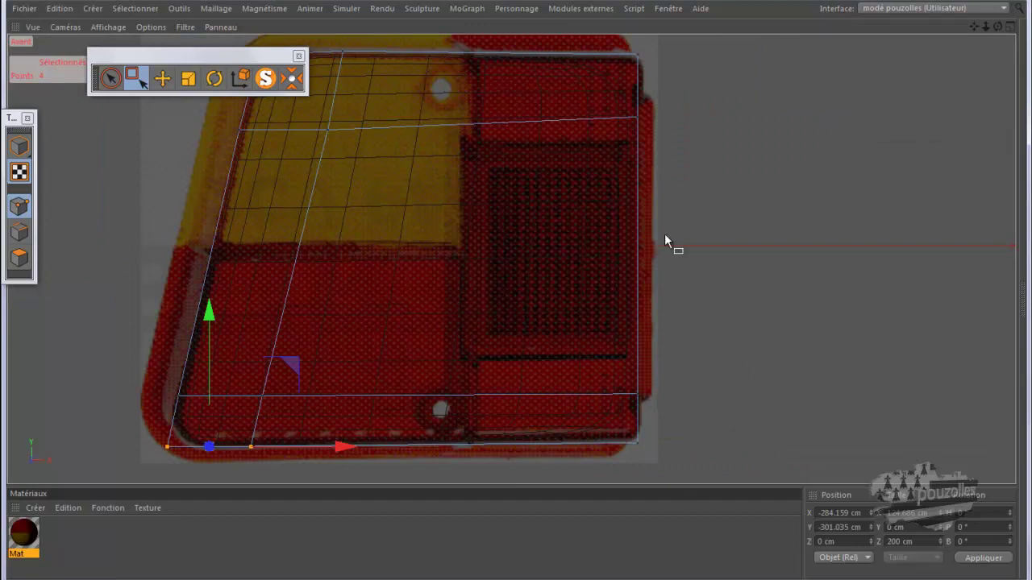
pyautogui.press('k')
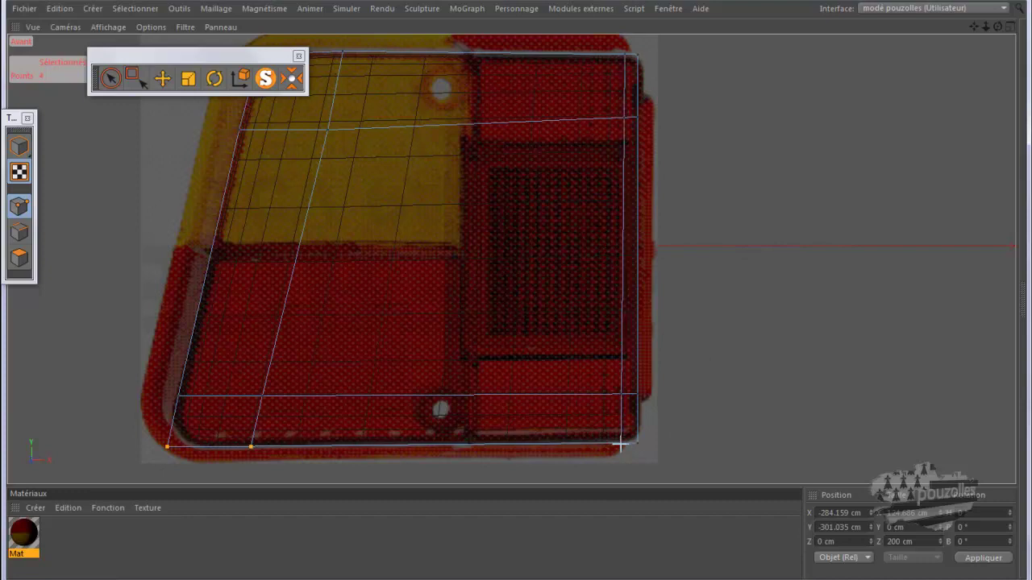
pyautogui.click(622, 444)
pyautogui.scroll(3, 638, 464)
pyautogui.scroll(2, 638, 451)
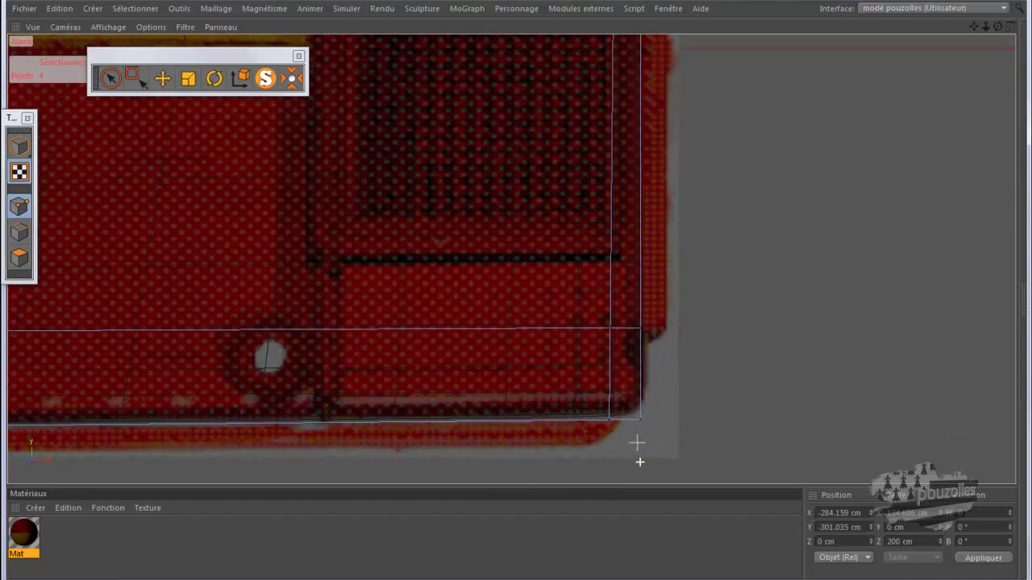
pyautogui.scroll(2, 638, 438)
pyautogui.scroll(2, 638, 438)
pyautogui.scroll(2, 637, 438)
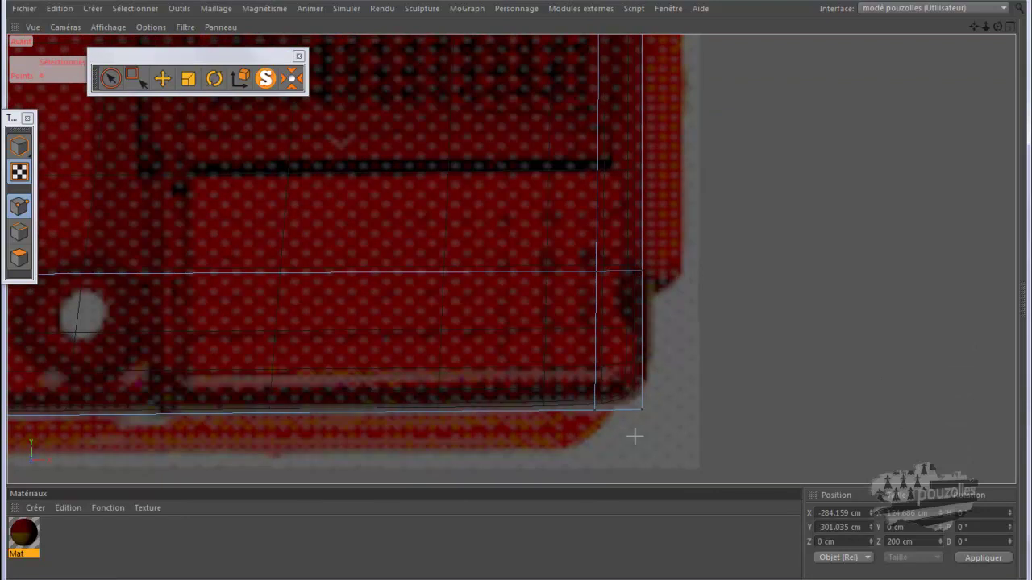
pyautogui.scroll(1, 718, 419)
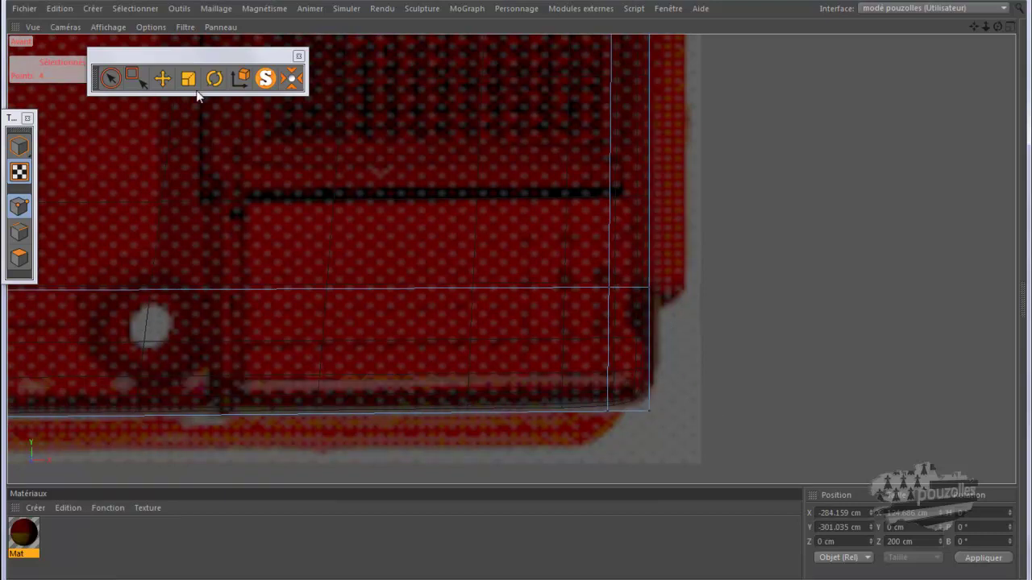
# Shift the lower-right corner points about 2.956 cm right and raise the bottom ones slightly
pyautogui.click(133, 77)
pyautogui.moveTo(690, 239)
pyautogui.mouseDown()
pyautogui.moveTo(626, 423)
pyautogui.moveTo(594, 451)
pyautogui.mouseUp()
pyautogui.moveTo(739, 351); pyautogui.dragTo(745, 352)
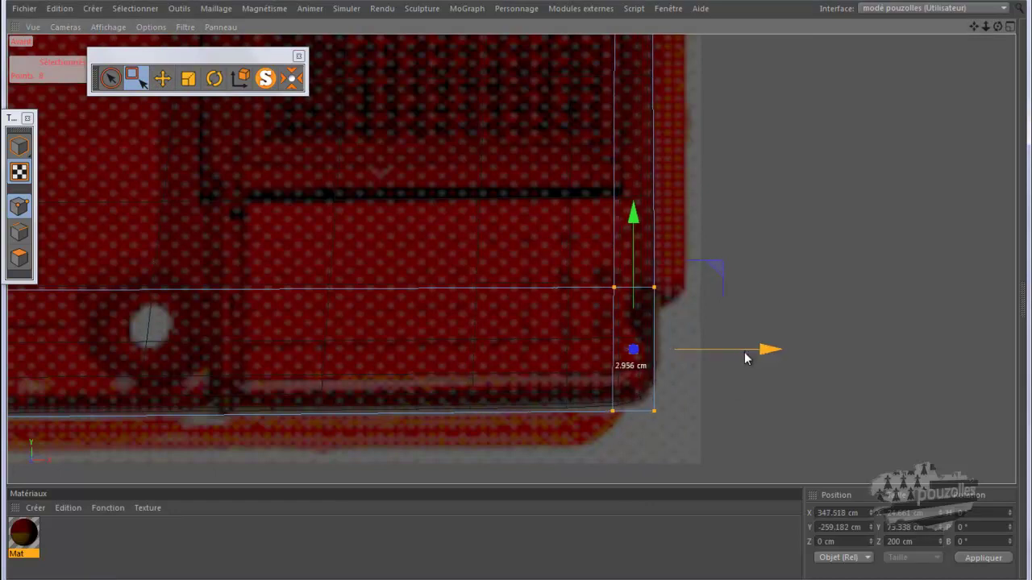
pyautogui.moveTo(698, 398); pyautogui.dragTo(595, 438)
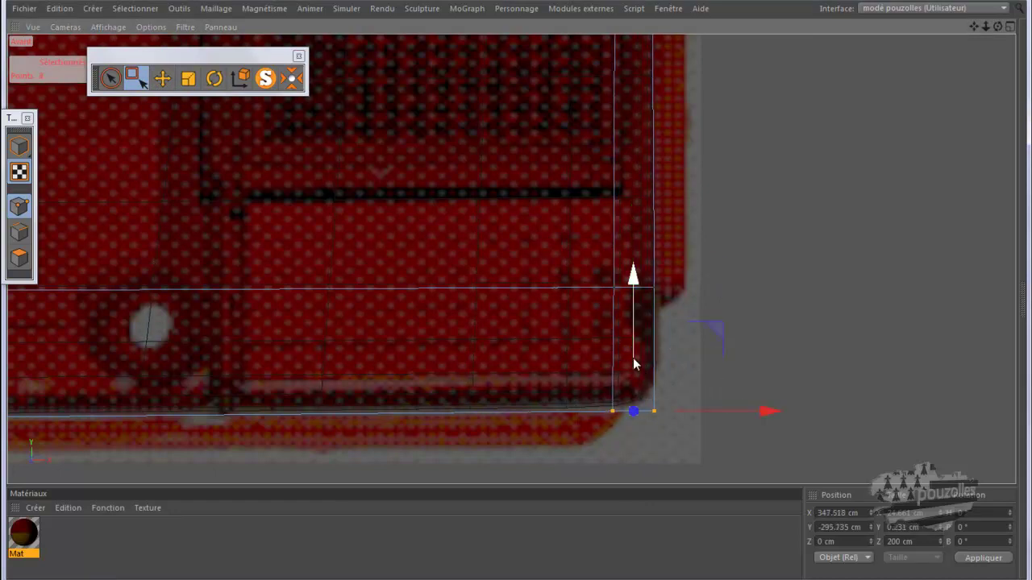
pyautogui.moveTo(634, 358); pyautogui.dragTo(631, 354)
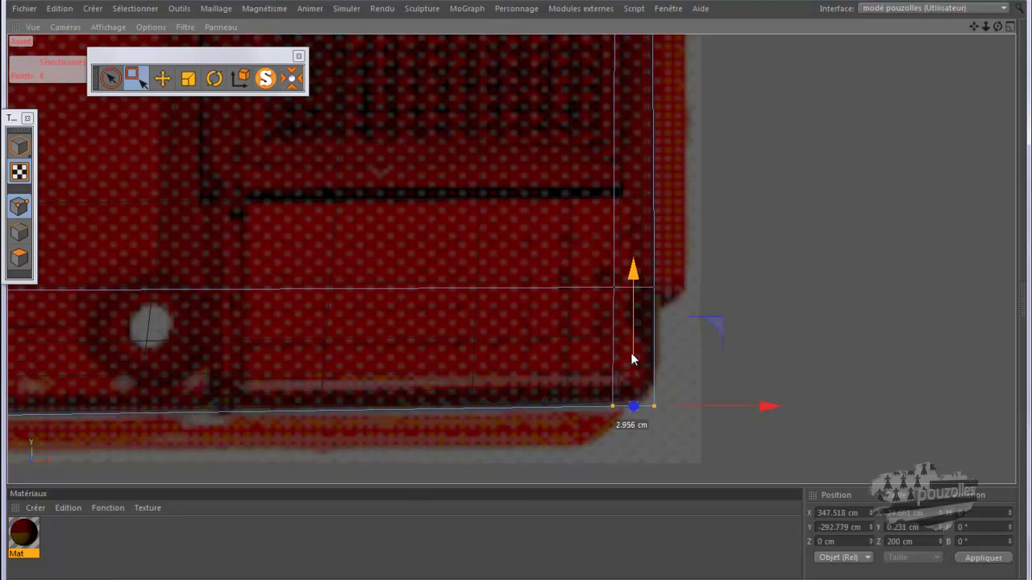
pyautogui.scroll(-2, 644, 422)
pyautogui.scroll(-2, 633, 460)
pyautogui.scroll(-2, 626, 461)
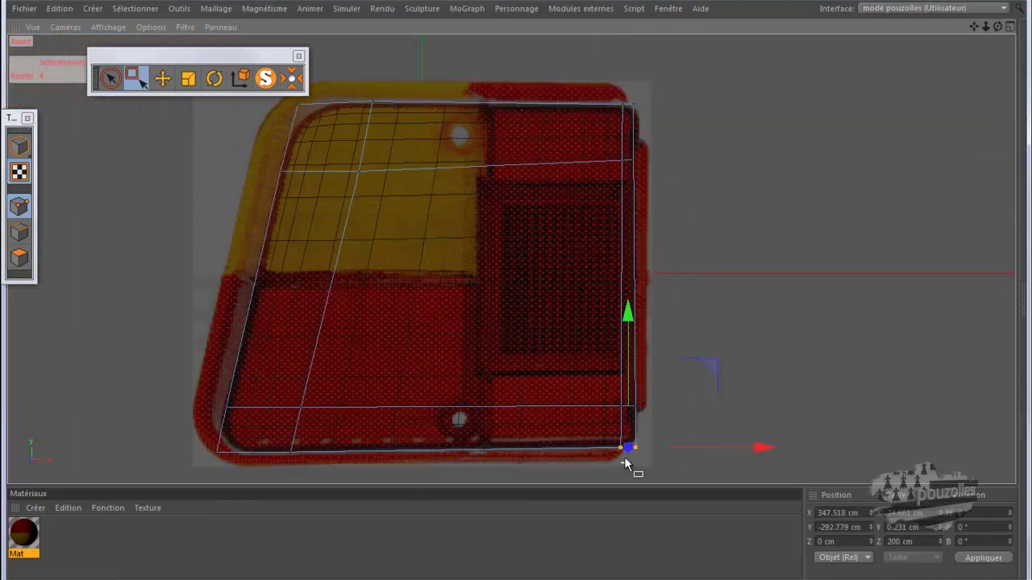
pyautogui.scroll(2, 632, 185)
pyautogui.scroll(2, 636, 211)
# Move the top-right points about 3.9 cm right and lower the top two corner points slightly
pyautogui.scroll(2, 636, 235)
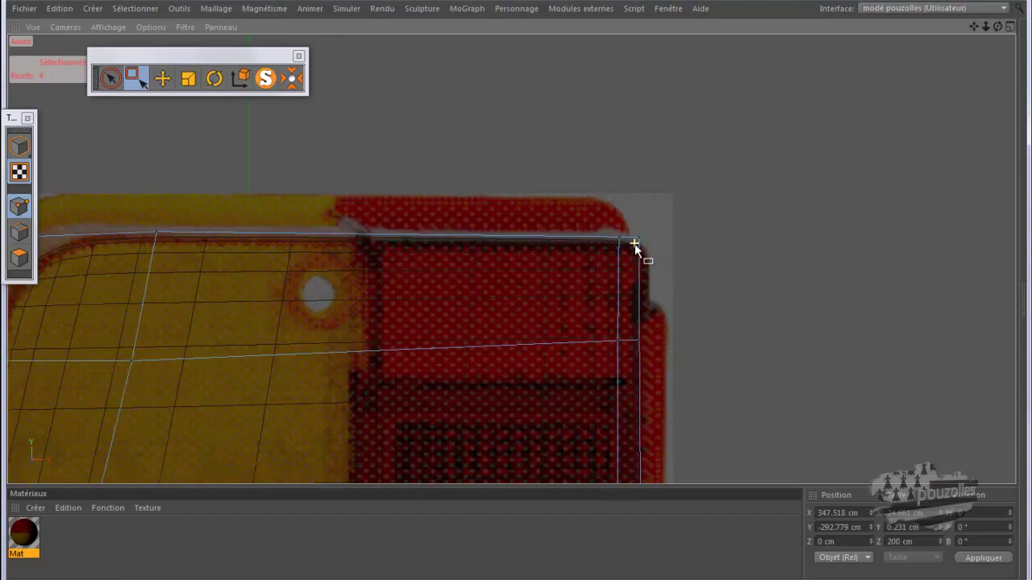
pyautogui.scroll(1, 645, 283)
pyautogui.scroll(1, 645, 350)
pyautogui.scroll(1, 641, 348)
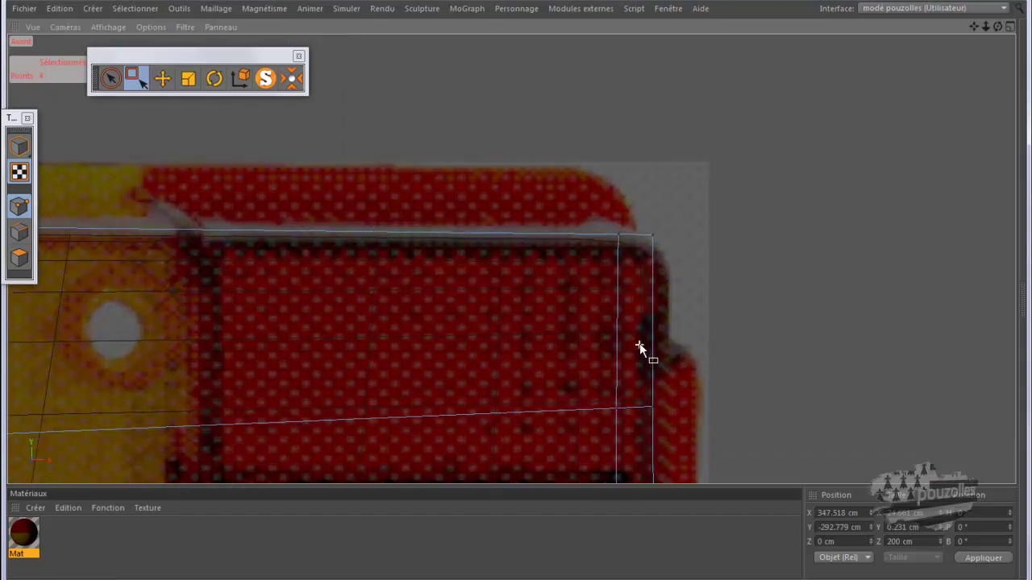
pyautogui.moveTo(694, 216); pyautogui.dragTo(577, 424)
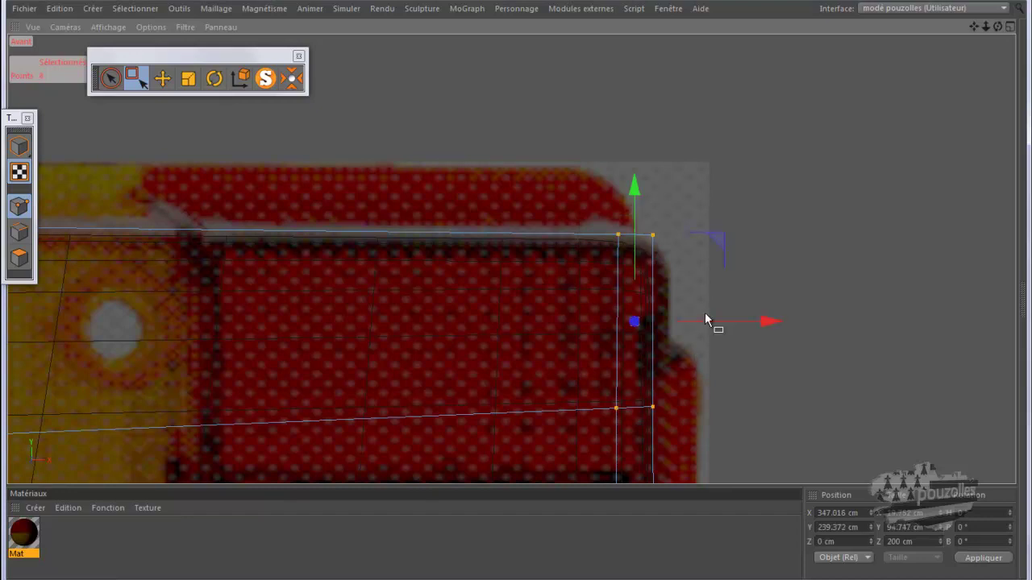
pyautogui.moveTo(708, 319); pyautogui.dragTo(720, 334)
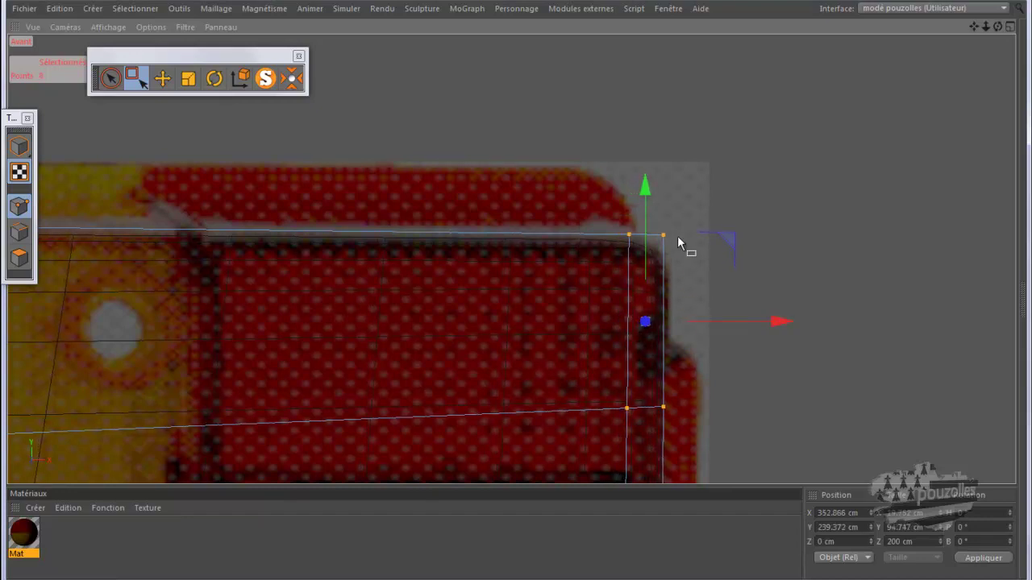
pyautogui.moveTo(691, 212); pyautogui.dragTo(598, 260)
pyautogui.moveTo(646, 153); pyautogui.dragTo(645, 158)
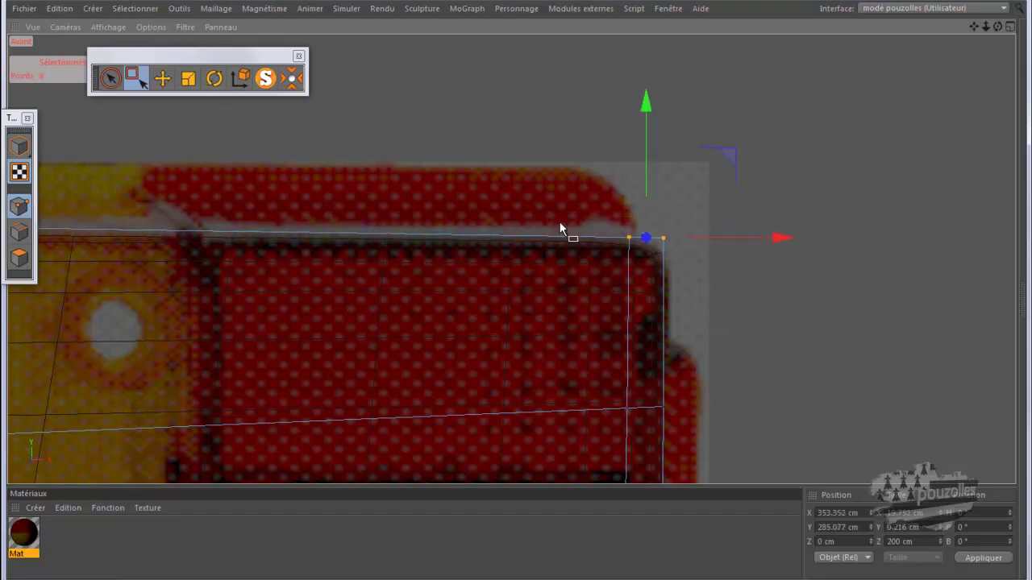
# Pan and zoom along the top rim to check the cage against the reference photo
pyautogui.keyDown('alt'); pyautogui.moveTo(662, 216); pyautogui.dragTo(756, 180); pyautogui.keyUp('alt')
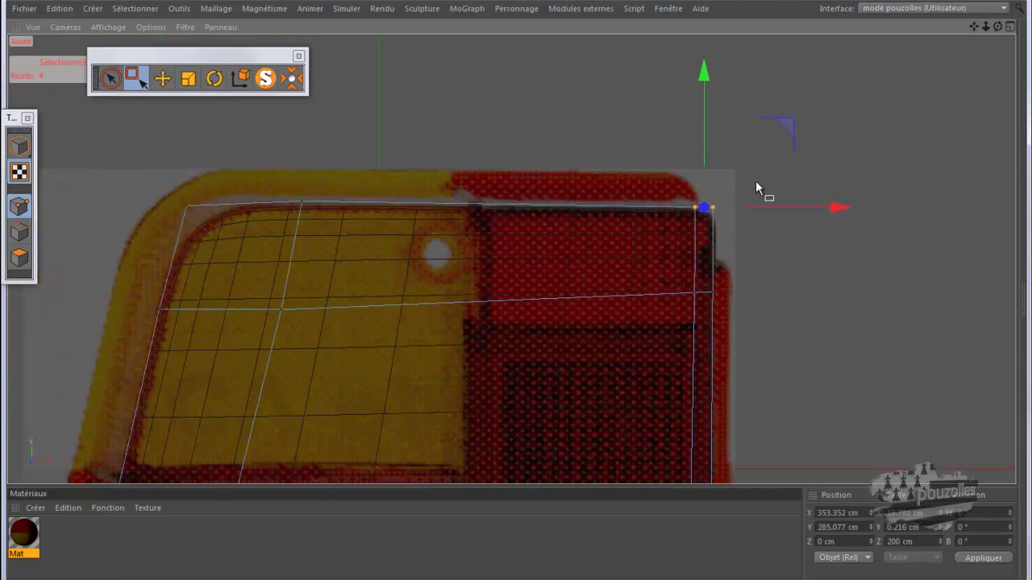
pyautogui.keyDown('alt'); pyautogui.moveTo(755, 181); pyautogui.dragTo(482, 249, button='right'); pyautogui.keyUp('alt')
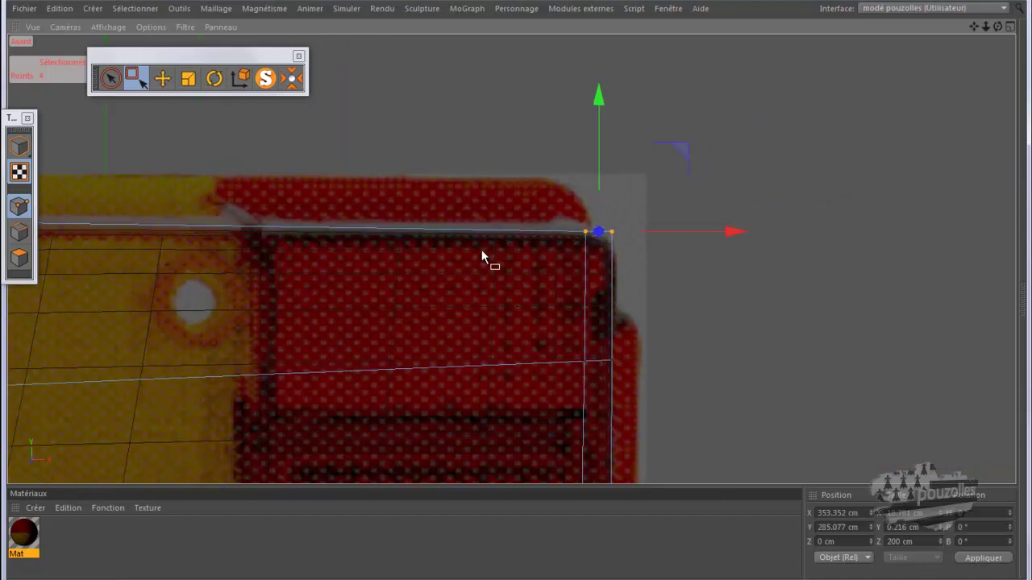
pyautogui.scroll(2, 388, 234)
pyautogui.scroll(1, 388, 239)
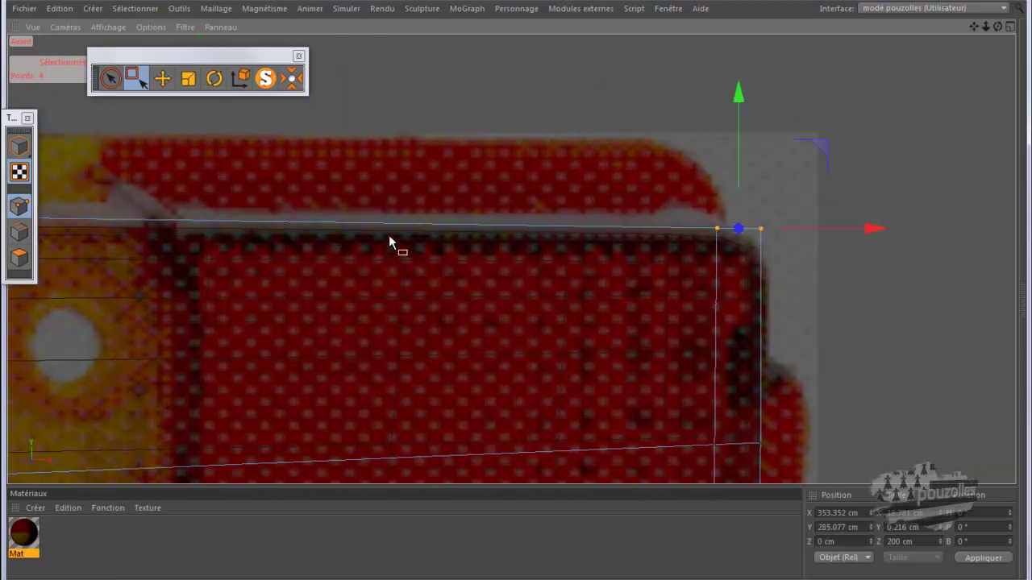
pyautogui.scroll(-1, 389, 234)
pyautogui.scroll(-1, 509, 217)
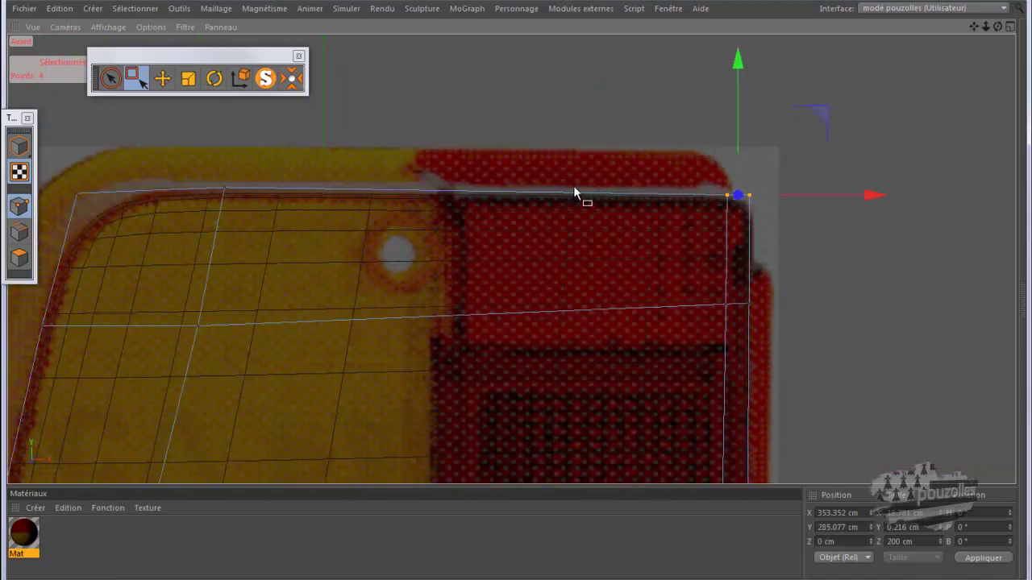
pyautogui.scroll(-2, 574, 192)
pyautogui.scroll(-1, 563, 192)
pyautogui.scroll(-2, 554, 188)
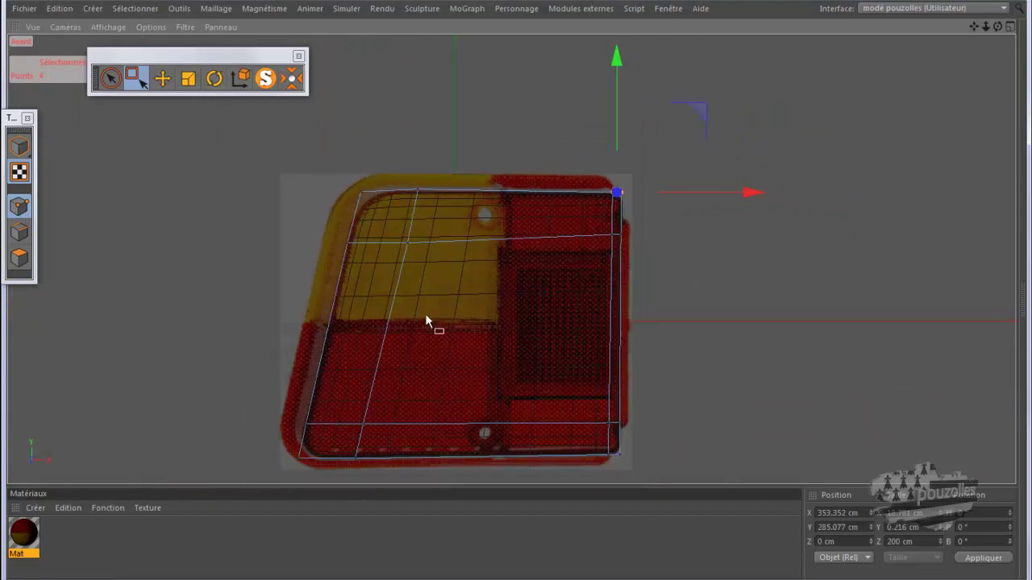
pyautogui.scroll(-1, 452, 303)
pyautogui.scroll(1, 446, 473)
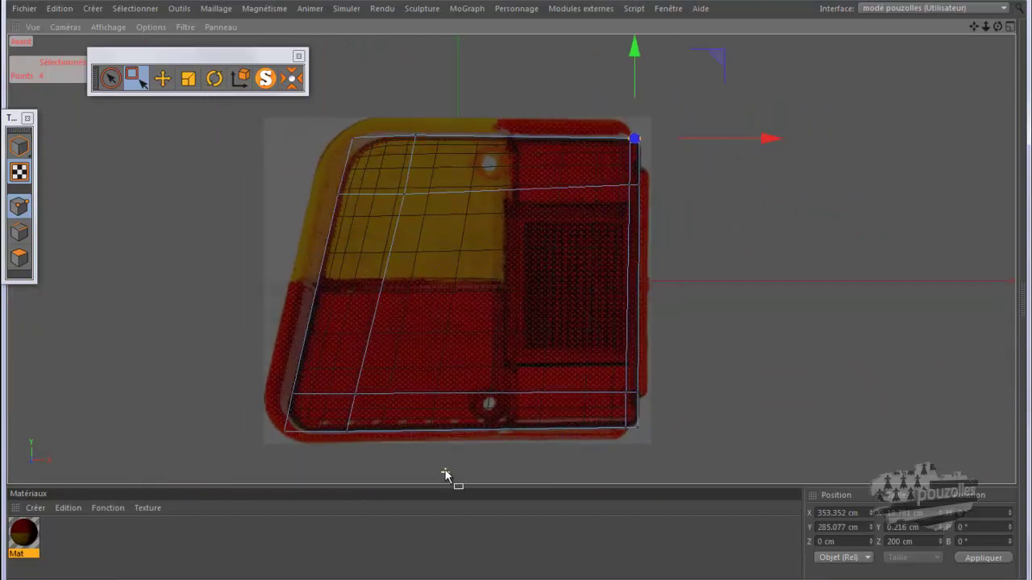
pyautogui.scroll(1, 415, 300)
pyautogui.scroll(1, 415, 301)
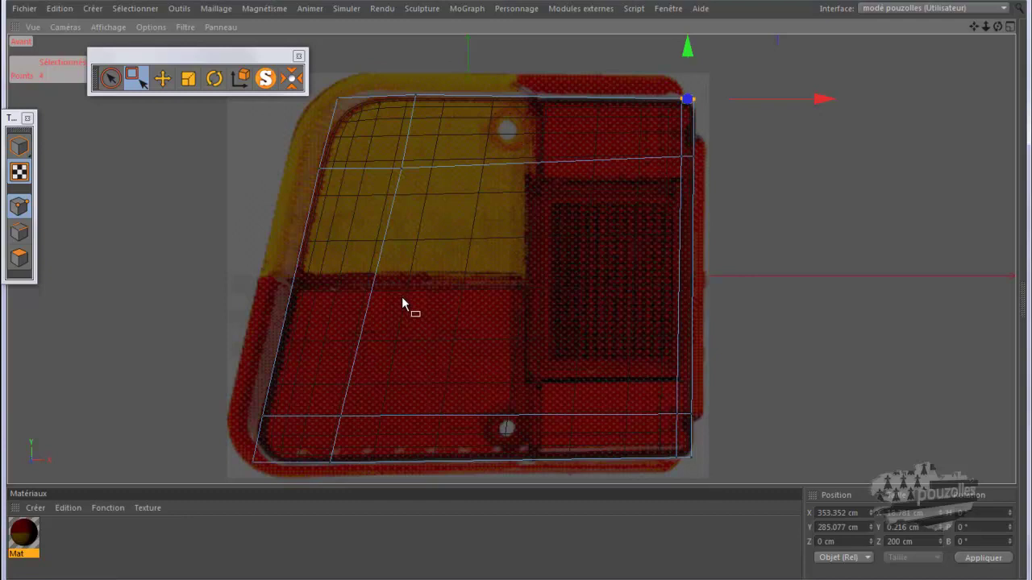
# Add a vertical edge loop to the box in the maximised Perspective view
pyautogui.middleClick(235, 220)
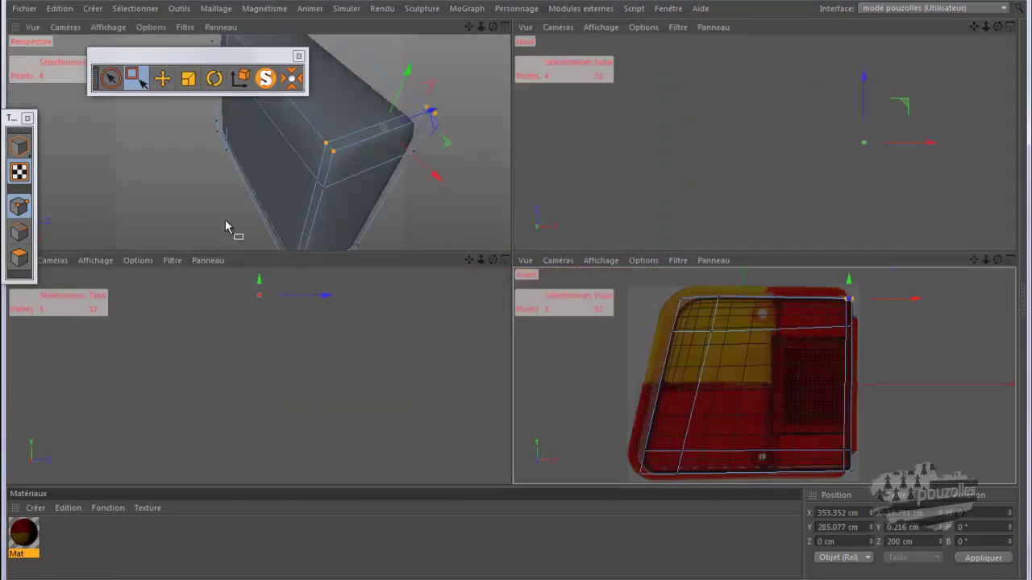
pyautogui.middleClick(247, 215)
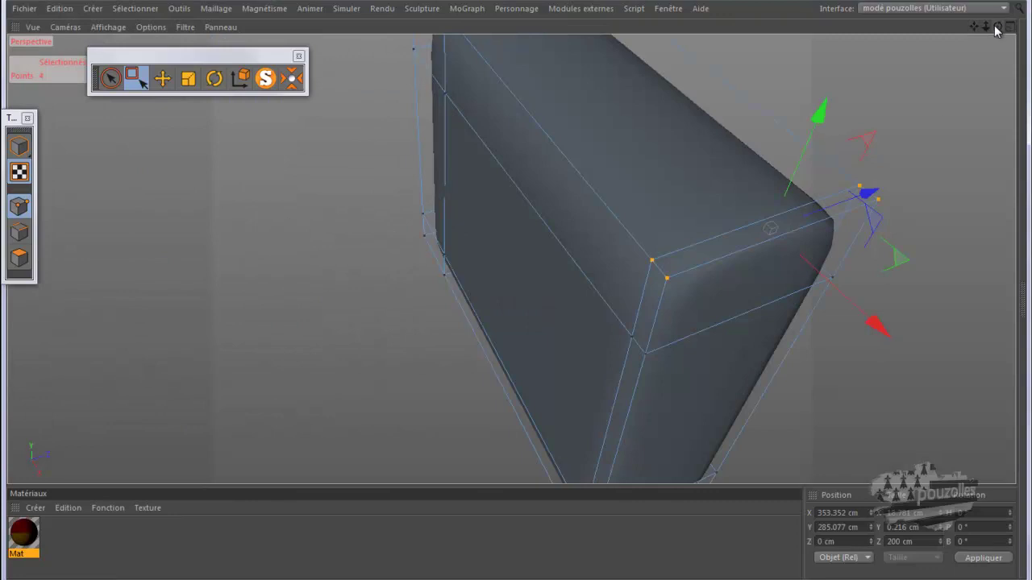
pyautogui.keyDown('alt'); pyautogui.moveTo(513, 300); pyautogui.dragTo(522, 283); pyautogui.keyUp('alt')
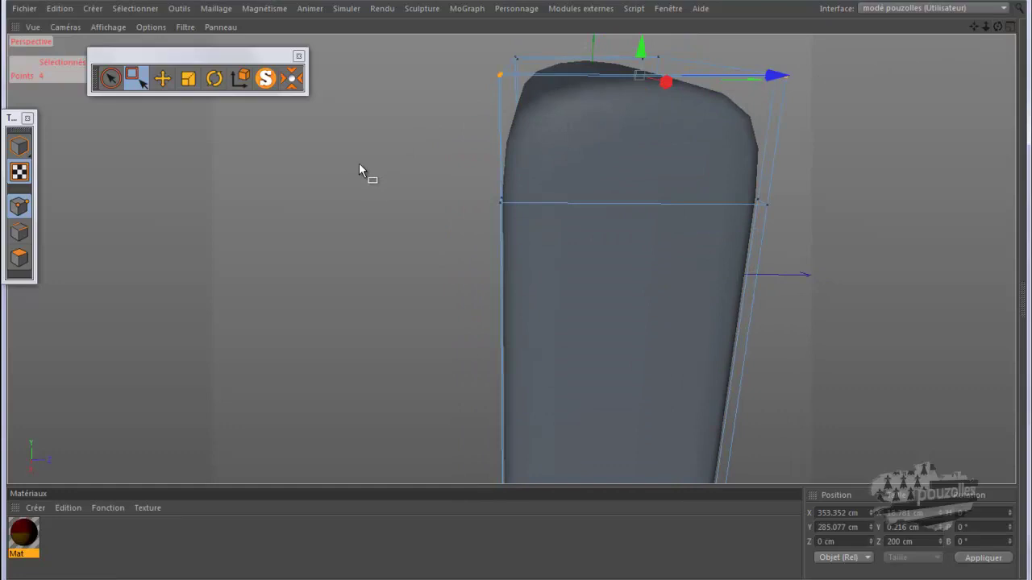
pyautogui.press('k')
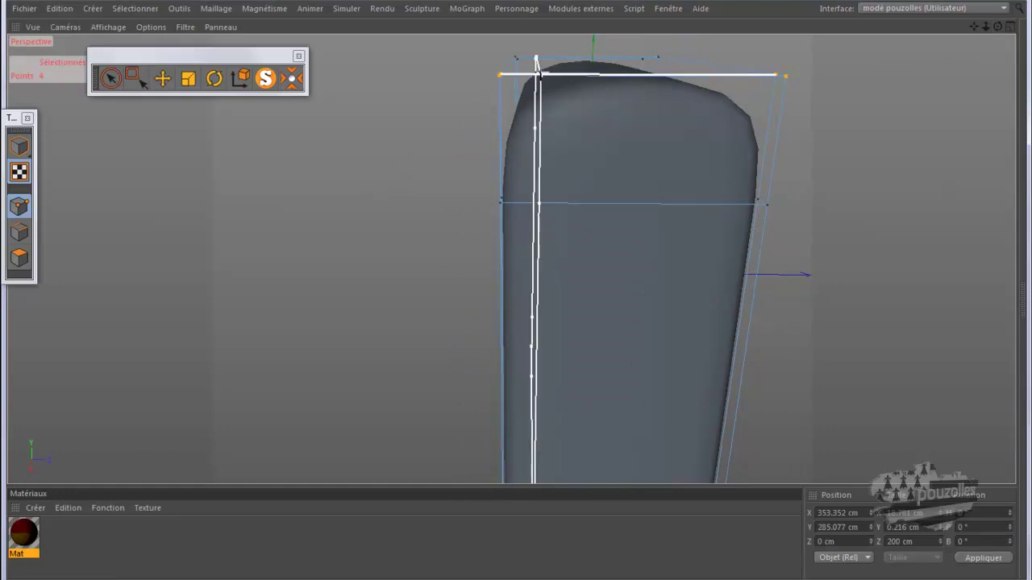
pyautogui.click(537, 61)
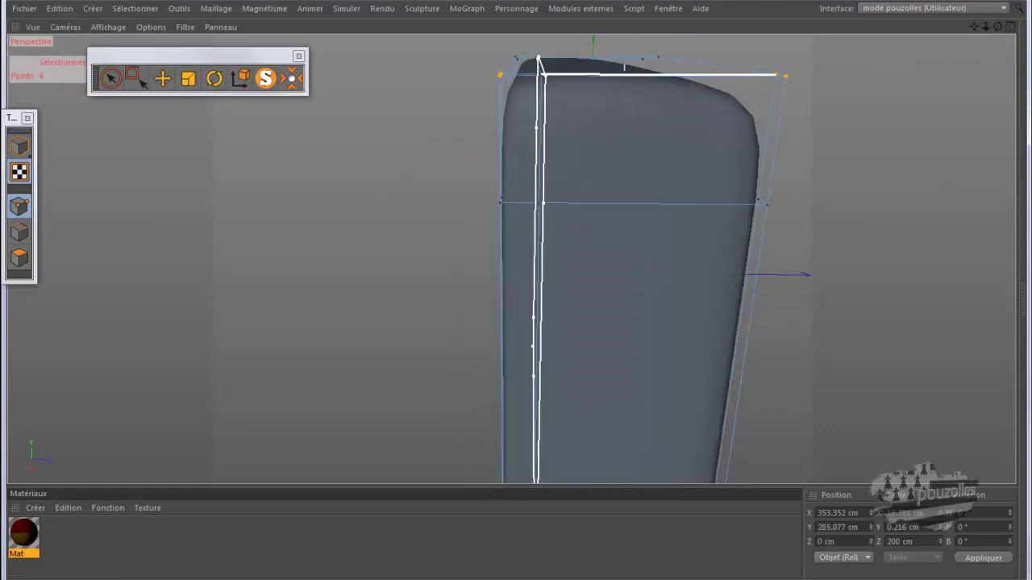
pyautogui.keyDown('alt'); pyautogui.moveTo(517, 292); pyautogui.dragTo(516, 284); pyautogui.keyUp('alt')
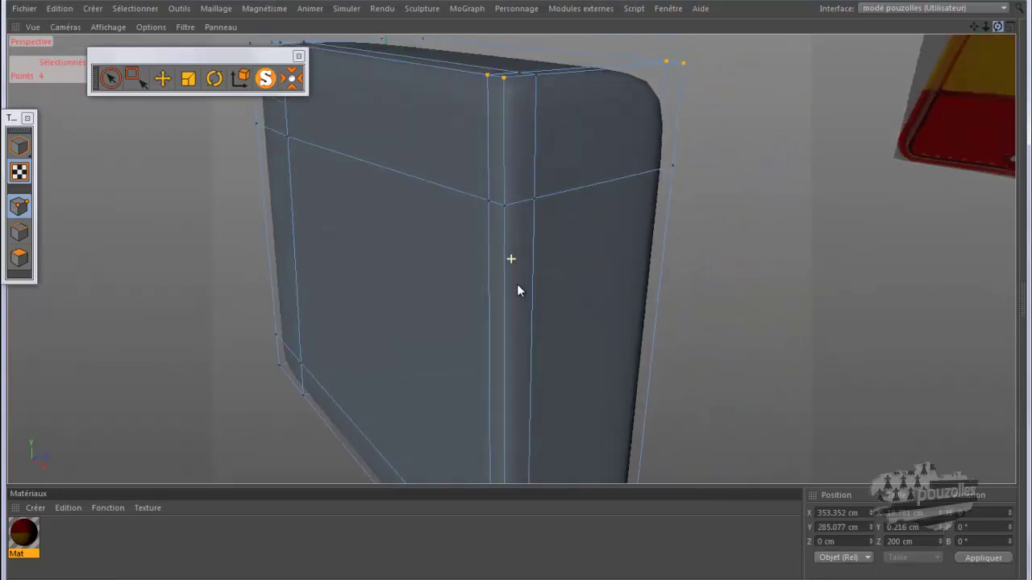
# Set the viewport display to Gouraud shading (lines) to show the mesh wireframe
pyautogui.click(108, 27)
pyautogui.click(123, 63)
pyautogui.moveTo(505, 306)
pyautogui.keyDown('alt'); pyautogui.mouseDown()
pyautogui.moveTo(519, 290)
pyautogui.moveTo(514, 299)
pyautogui.mouseUp(); pyautogui.keyUp('alt')
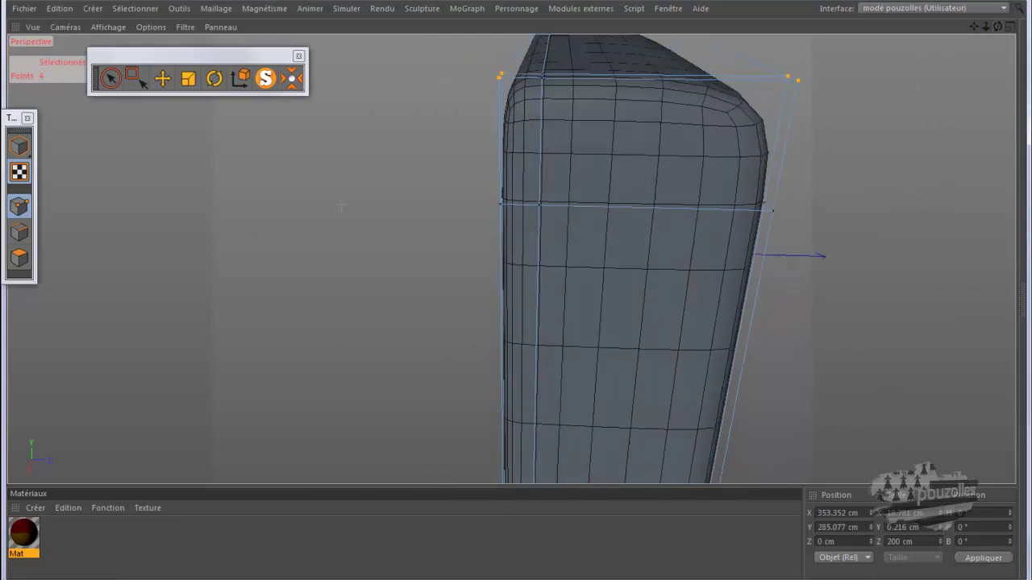
# Add an edge loop across the box's side and slide it about 20 cm toward the corner
pyautogui.press('m')
pyautogui.press('l')
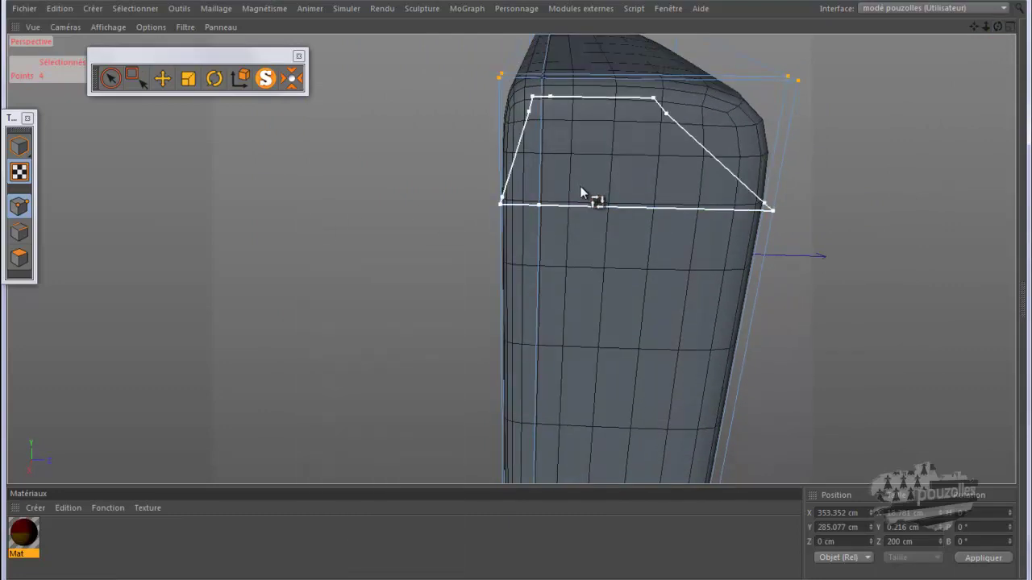
pyautogui.click(547, 190)
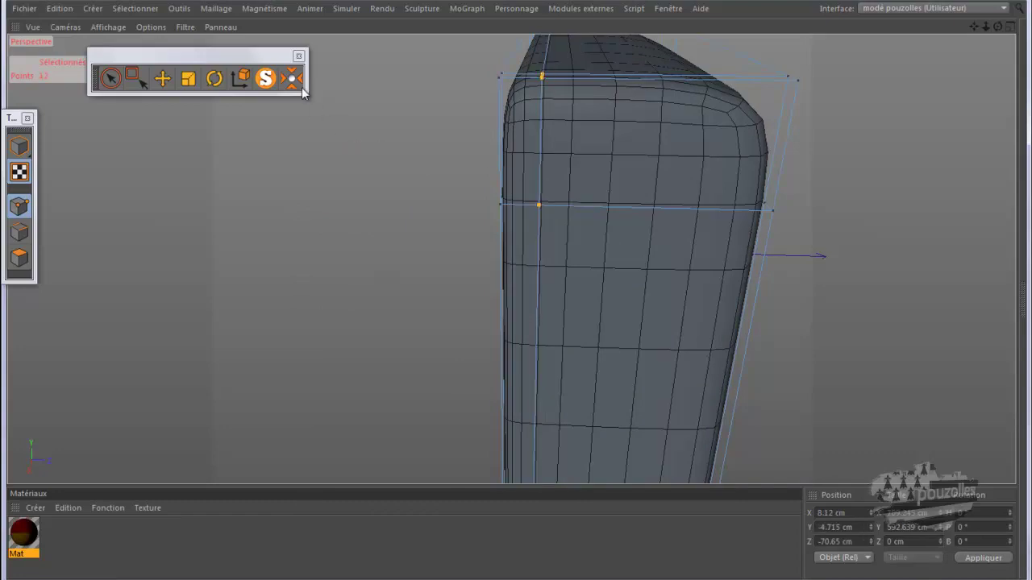
pyautogui.click(162, 78)
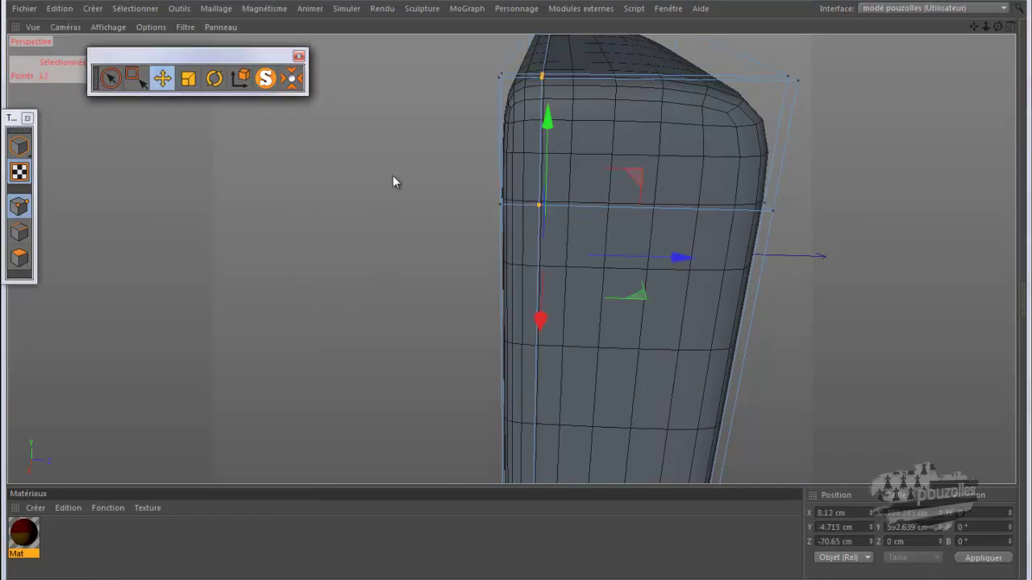
pyautogui.moveTo(682, 259); pyautogui.dragTo(668, 259)
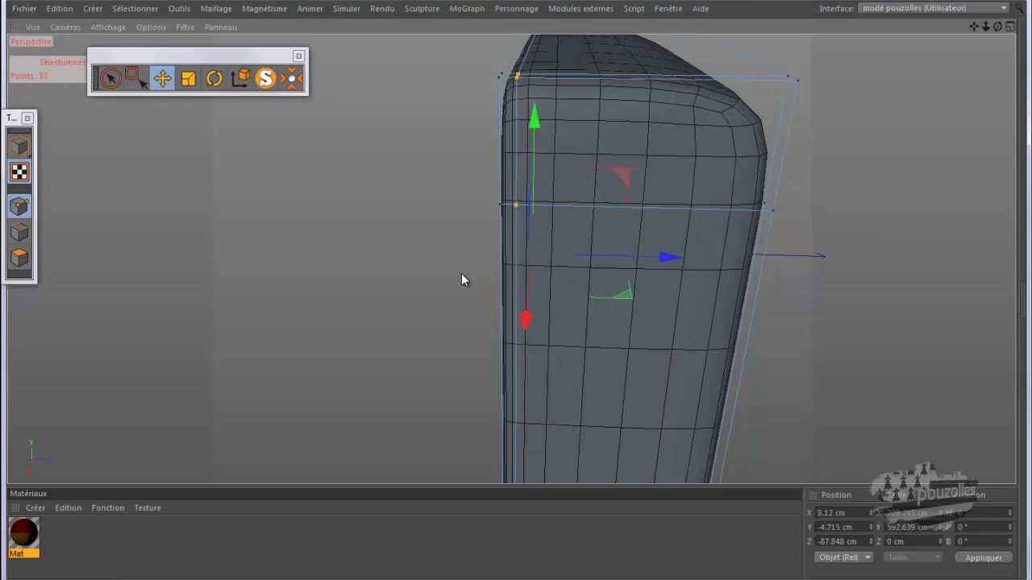
# Cut another edge loop near the top of the box
pyautogui.press('k')
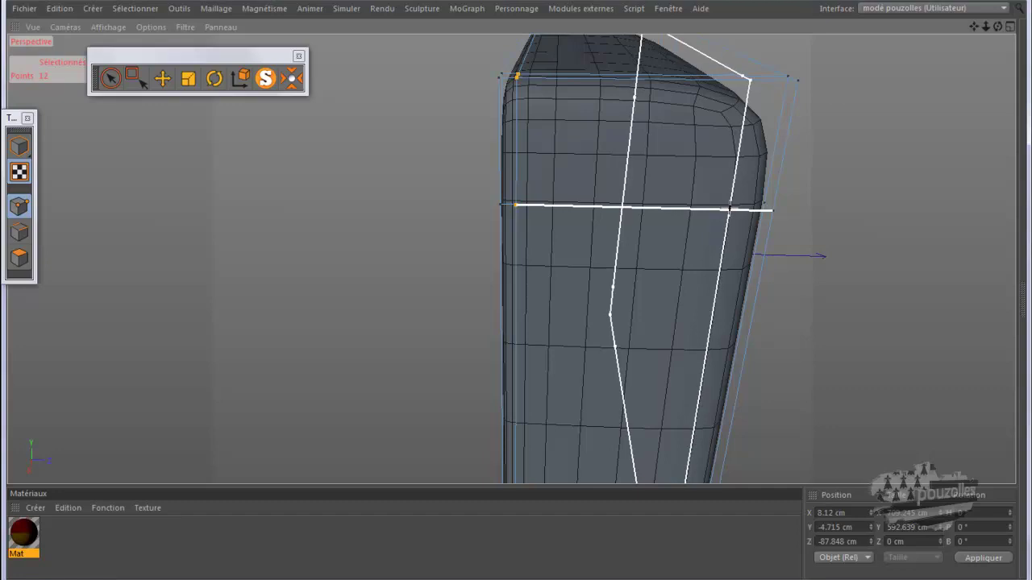
pyautogui.click(730, 208)
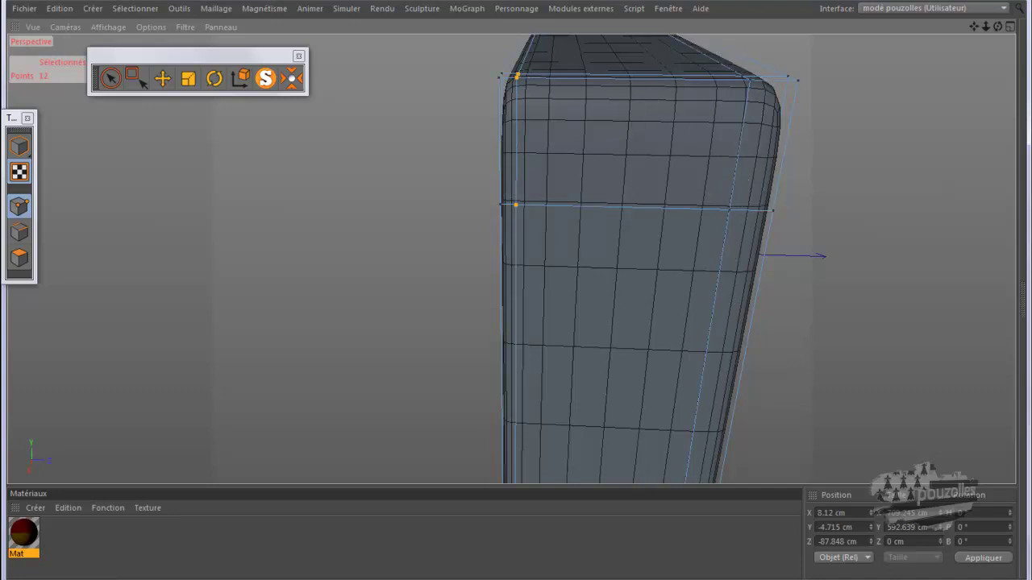
pyautogui.moveTo(999, 30); pyautogui.dragTo(407, 244)
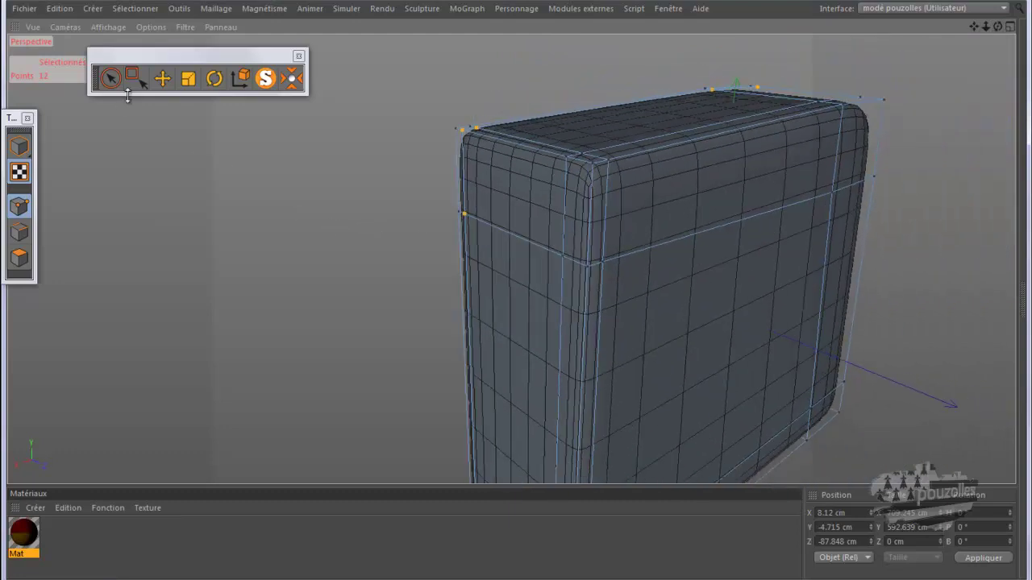
# Live-select the back face's four corner points and delete them to open the box
pyautogui.click(110, 77)
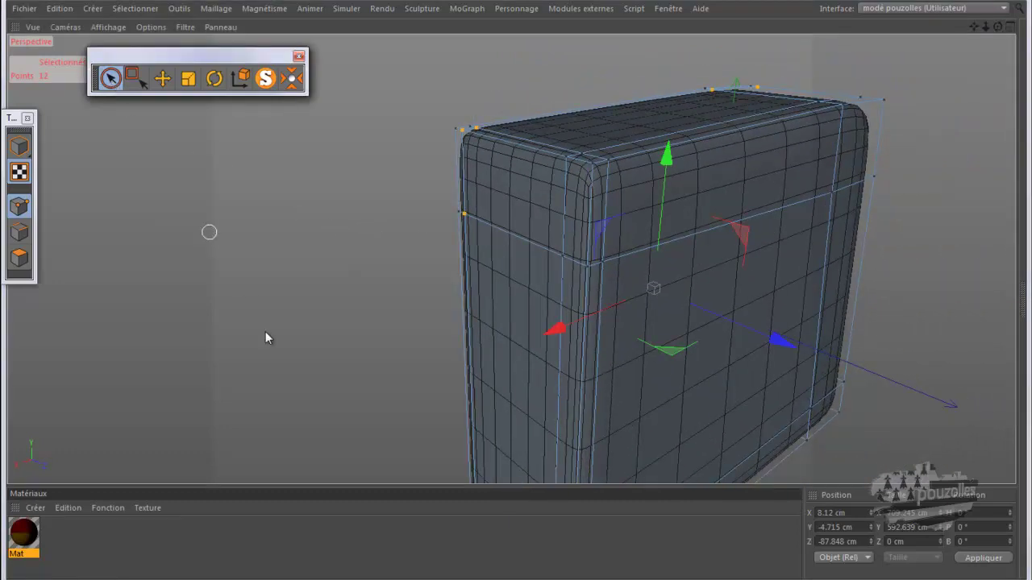
pyautogui.hotkey('shift', 'F5')
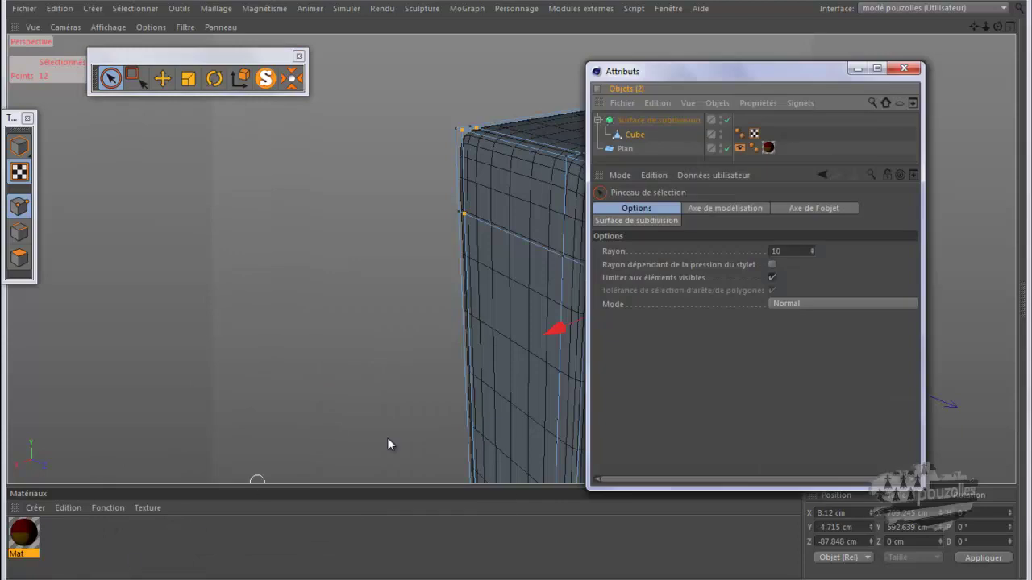
pyautogui.click(858, 69)
pyautogui.click(604, 263)
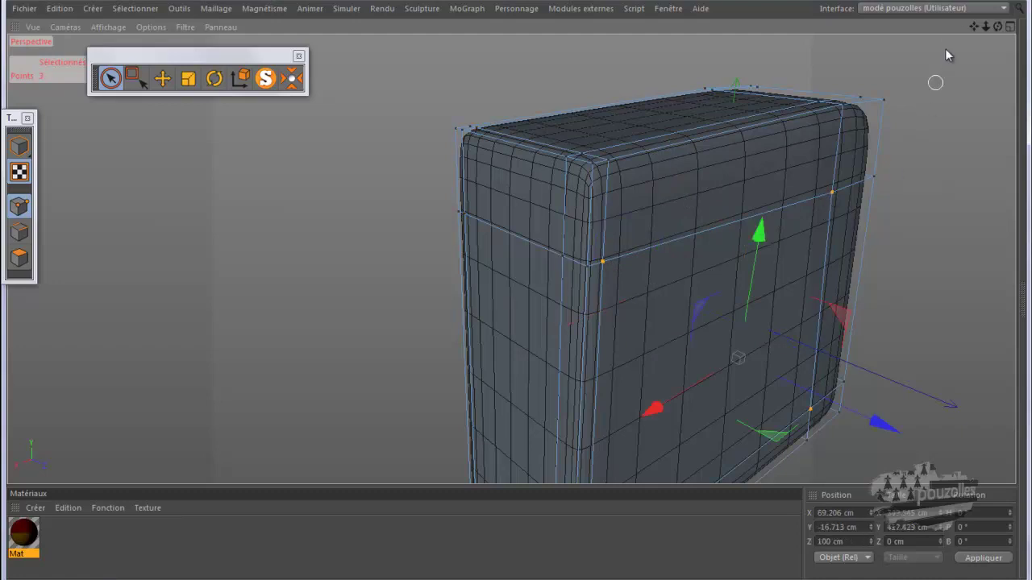
pyautogui.moveTo(968, 23); pyautogui.dragTo(930, 97)
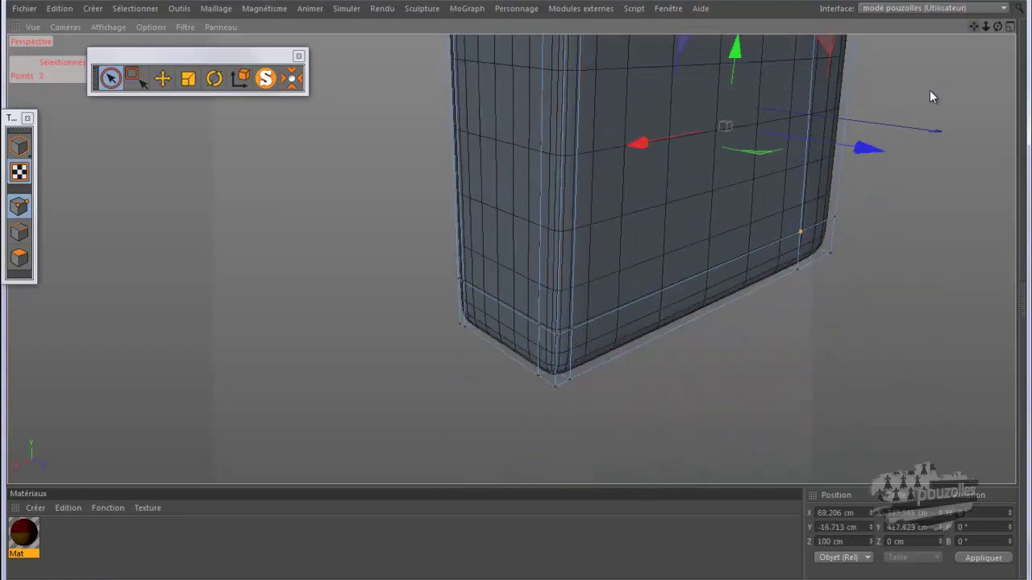
pyautogui.keyDown('shift'); pyautogui.click(582, 328); pyautogui.keyUp('shift')
pyautogui.press('Delete')
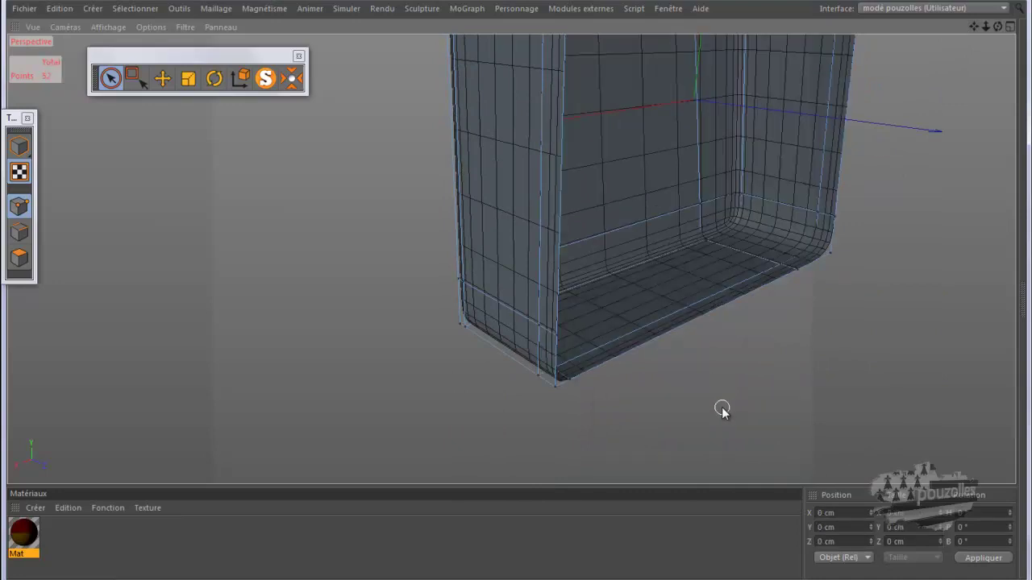
pyautogui.keyDown('alt'); pyautogui.moveTo(497, 445); pyautogui.dragTo(481, 484); pyautogui.keyUp('alt')
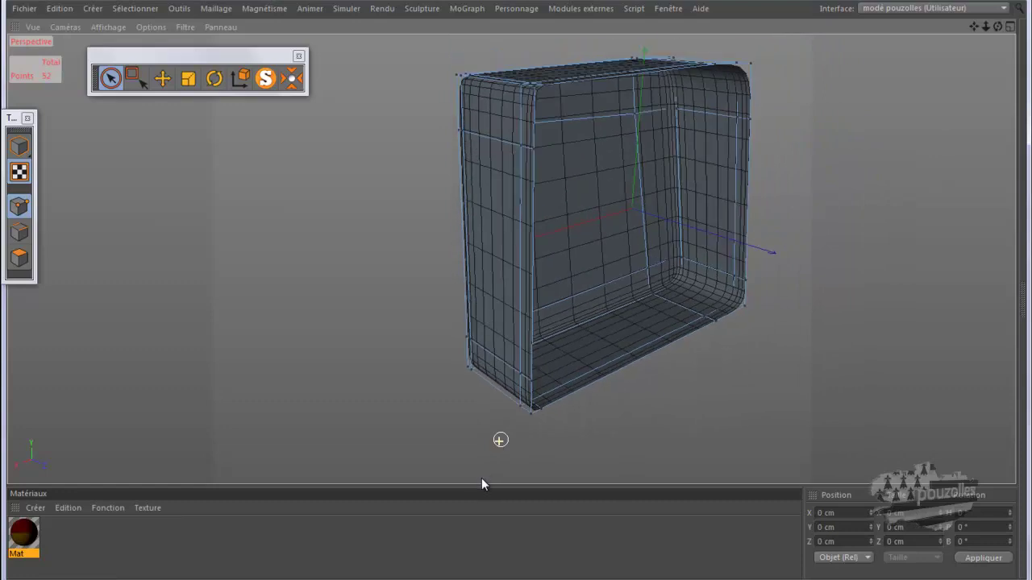
pyautogui.moveTo(1000, 27); pyautogui.dragTo(516, 291)
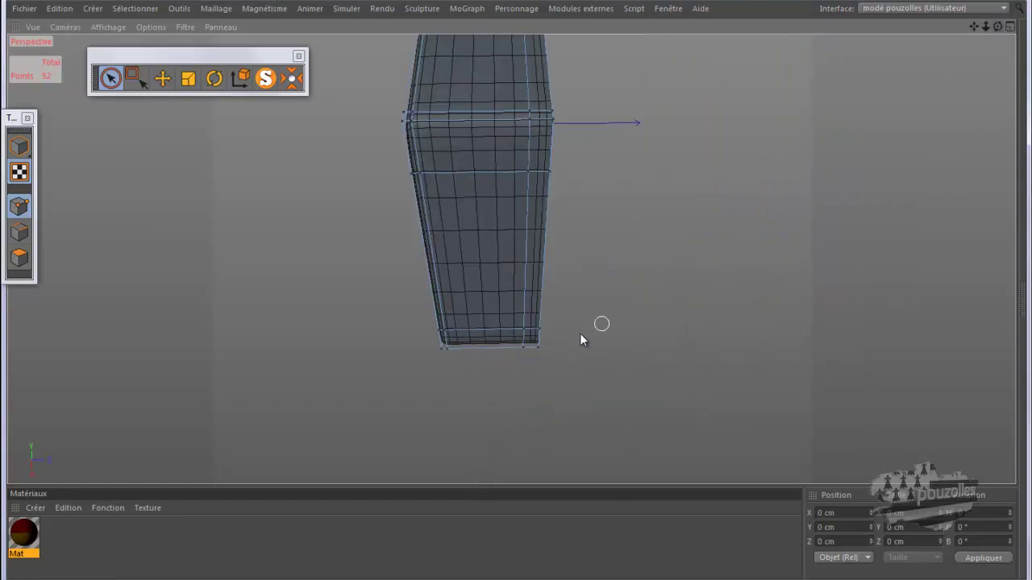
pyautogui.click(19, 257)
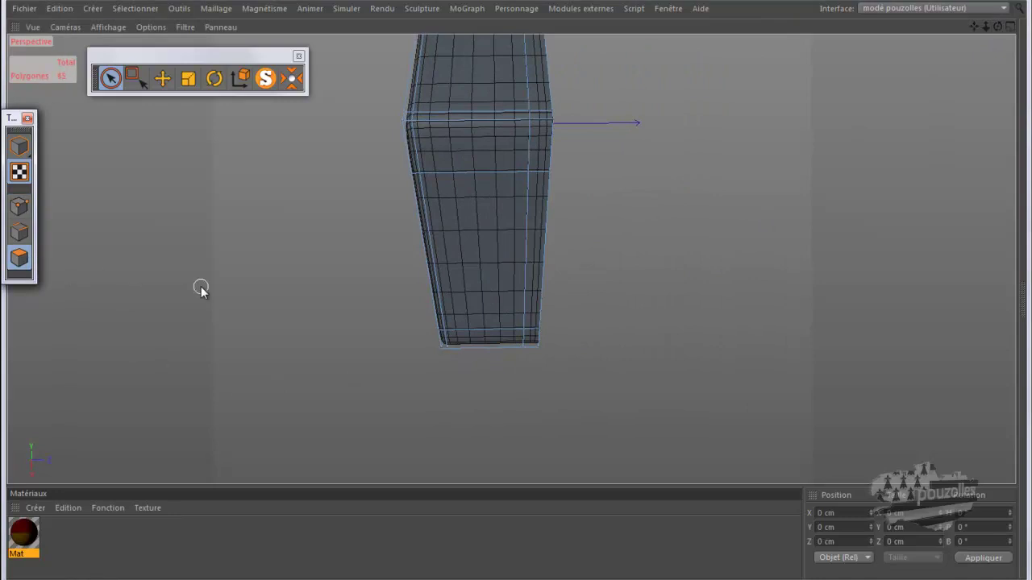
# Loop-select the rim polygons and extrude them outward 20 cm in the front view
pyautogui.press('u')
pyautogui.press('l')
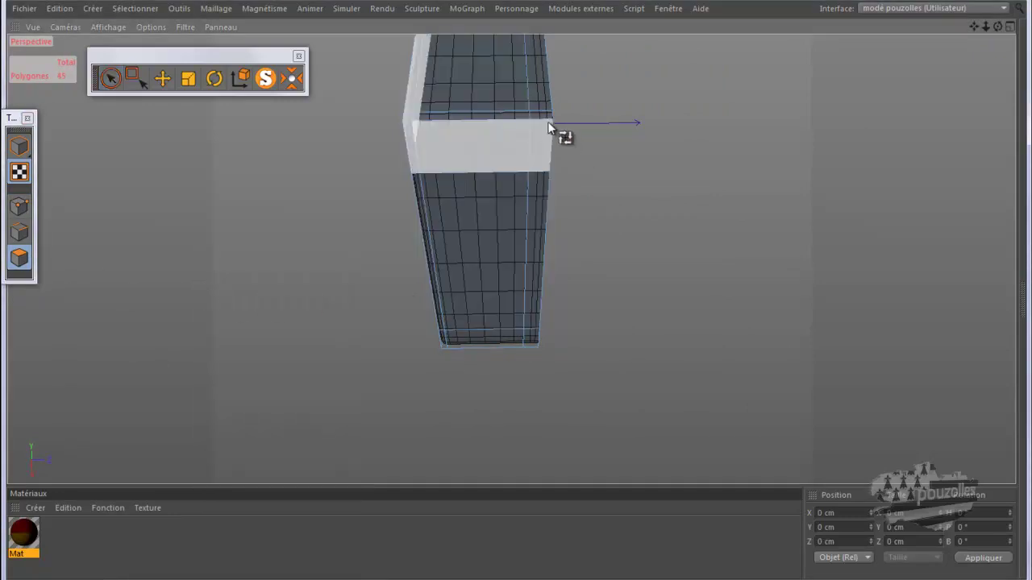
pyautogui.click(539, 127)
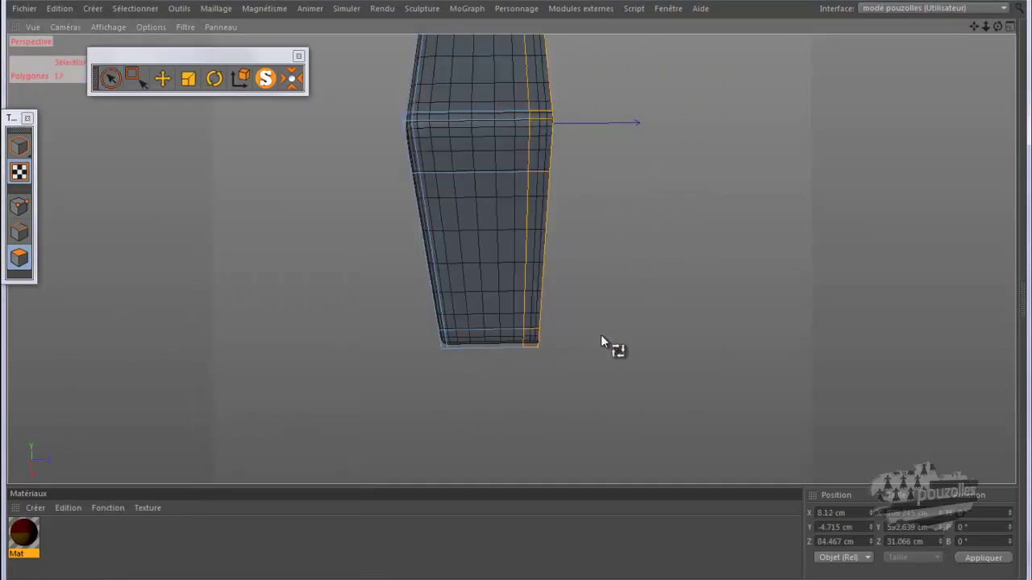
pyautogui.middleClick(515, 400)
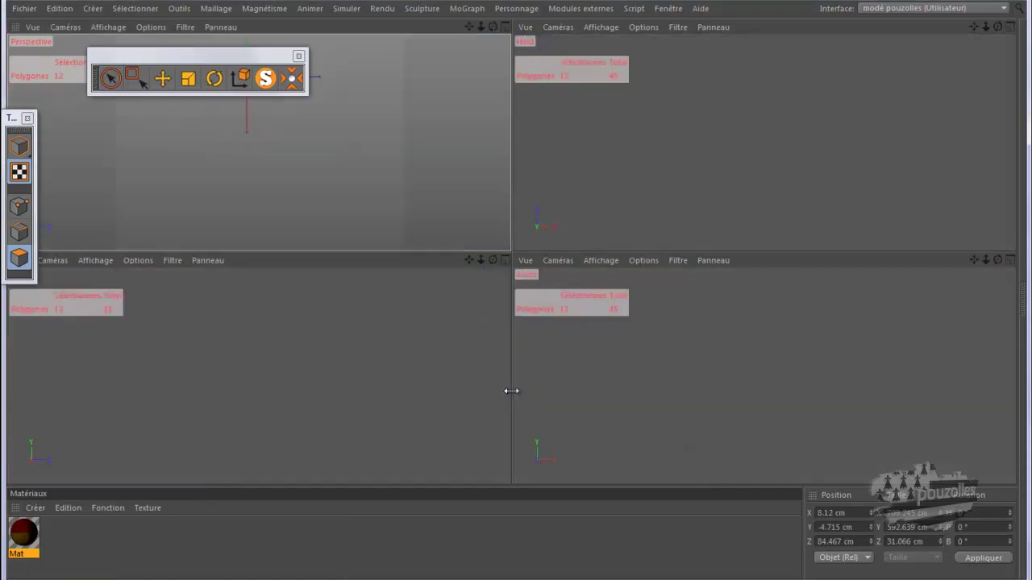
pyautogui.middleClick(584, 384)
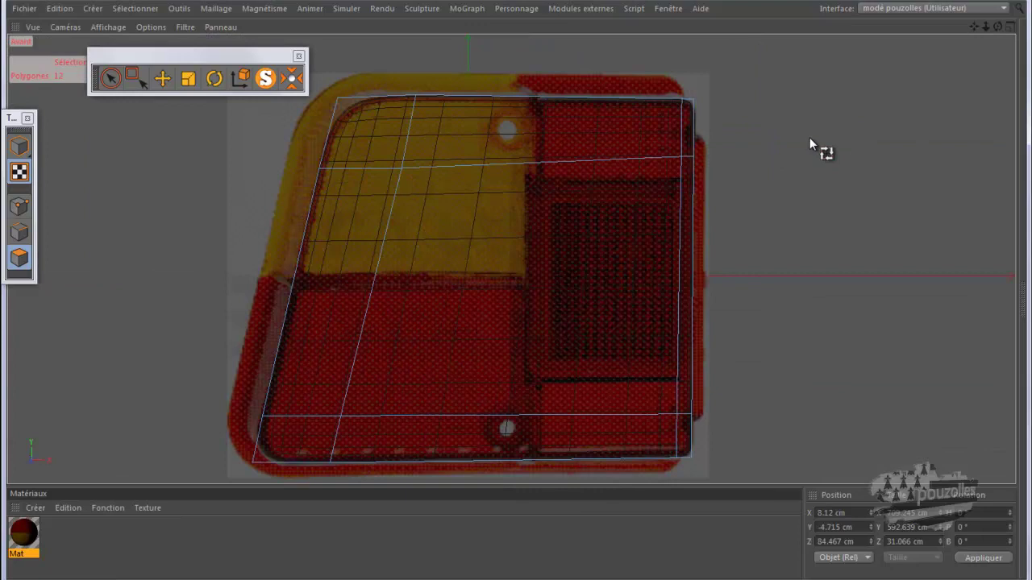
pyautogui.rightClick(809, 137)
pyautogui.click(848, 283)
pyautogui.moveTo(524, 299); pyautogui.dragTo(647, 326)
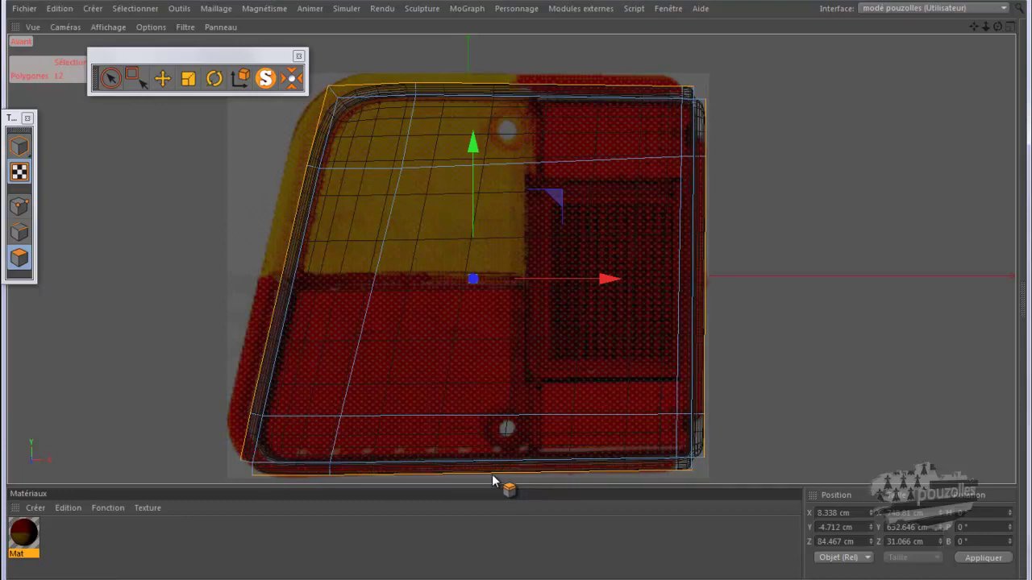
pyautogui.moveTo(492, 482)
pyautogui.mouseDown()
pyautogui.moveTo(502, 75)
pyautogui.moveTo(281, 212)
pyautogui.moveTo(415, 474)
pyautogui.moveTo(323, 479)
pyautogui.moveTo(242, 467)
pyautogui.moveTo(254, 482)
pyautogui.moveTo(247, 462)
pyautogui.mouseUp()
# Raise the extrusion's maximum angle from 89° to 94°, keeping the 20 cm offset
pyautogui.hotkey('shift', 'F5')
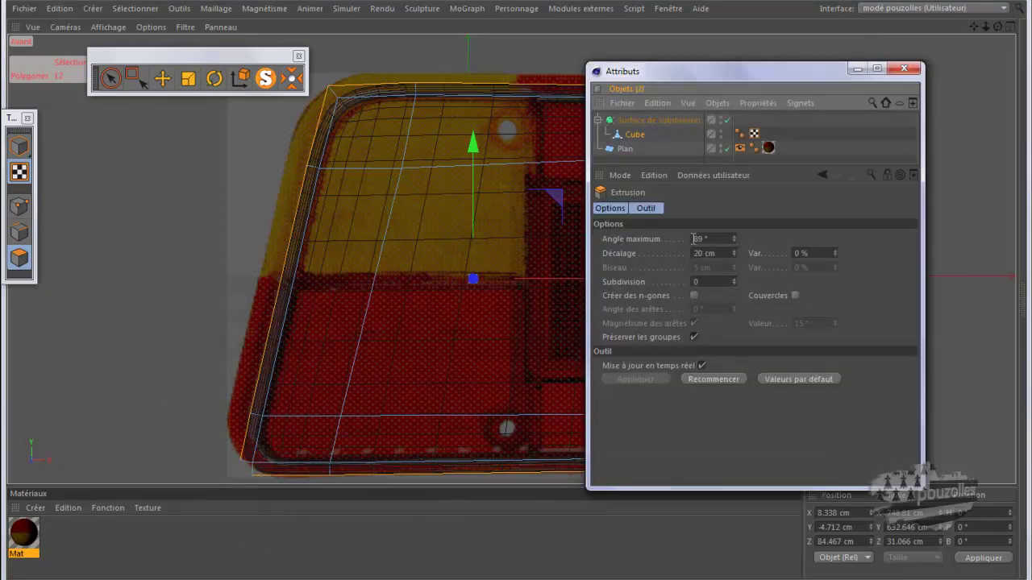
pyautogui.click(734, 236)
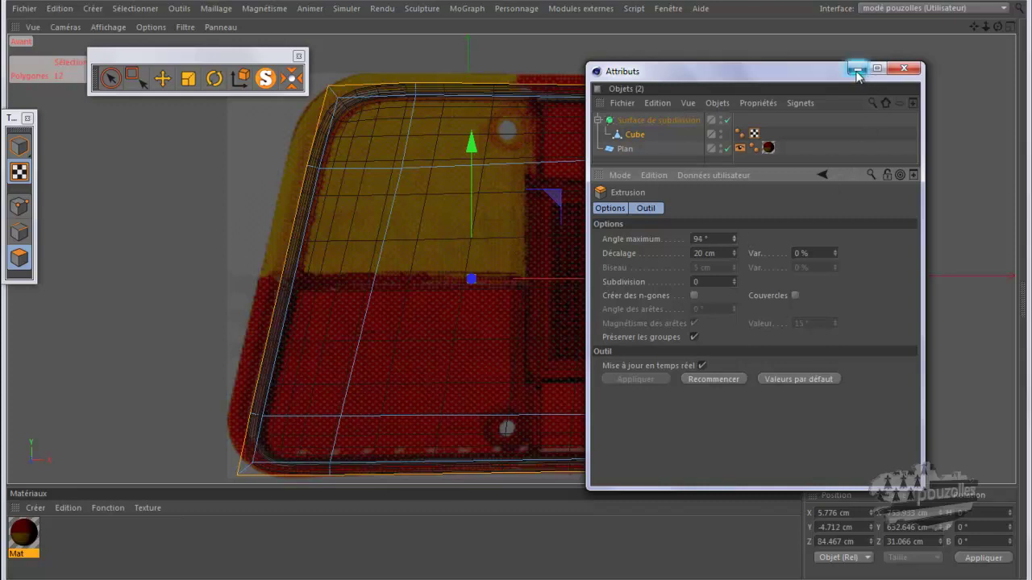
pyautogui.click(856, 71)
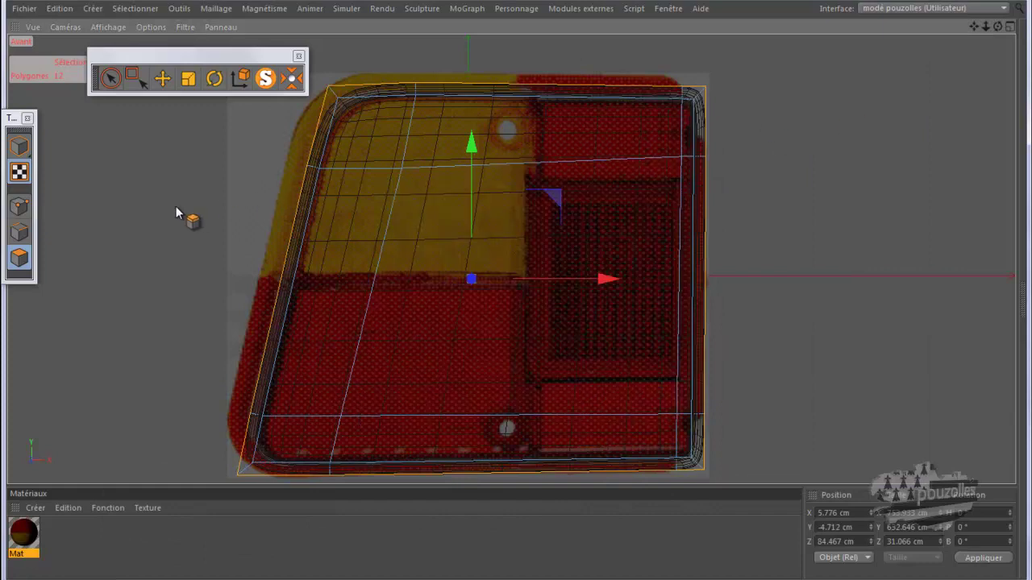
# Orbit around the box in the maximised Perspective view and switch to Points mode for a loop cut
pyautogui.middleClick(175, 206)
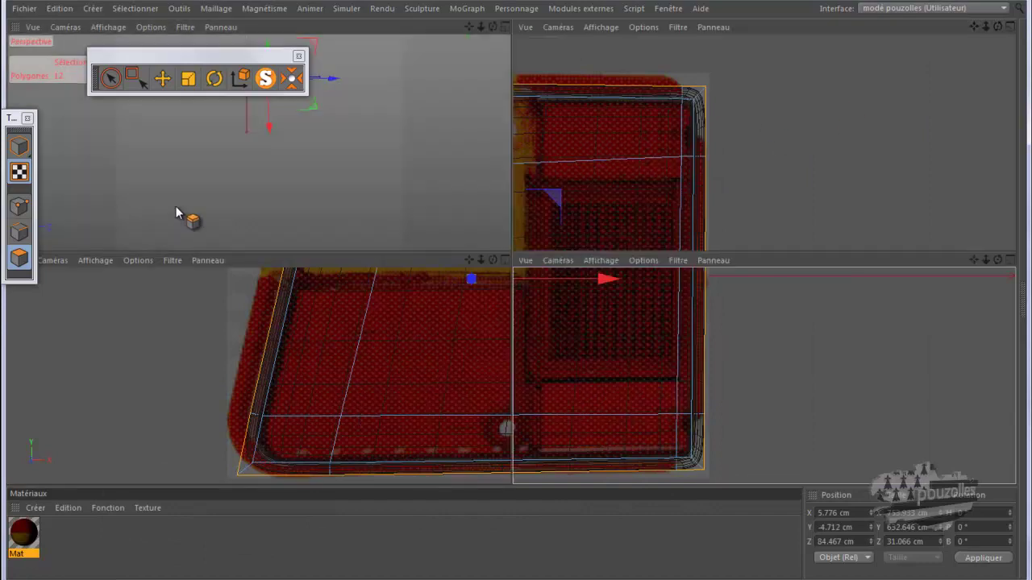
pyautogui.middleClick(341, 261)
pyautogui.keyDown('alt'); pyautogui.moveTo(419, 304); pyautogui.dragTo(431, 379); pyautogui.keyUp('alt')
pyautogui.moveTo(482, 217)
pyautogui.keyDown('alt'); pyautogui.mouseDown()
pyautogui.moveTo(495, 202)
pyautogui.moveTo(479, 191)
pyautogui.moveTo(591, 163)
pyautogui.mouseUp(); pyautogui.keyUp('alt')
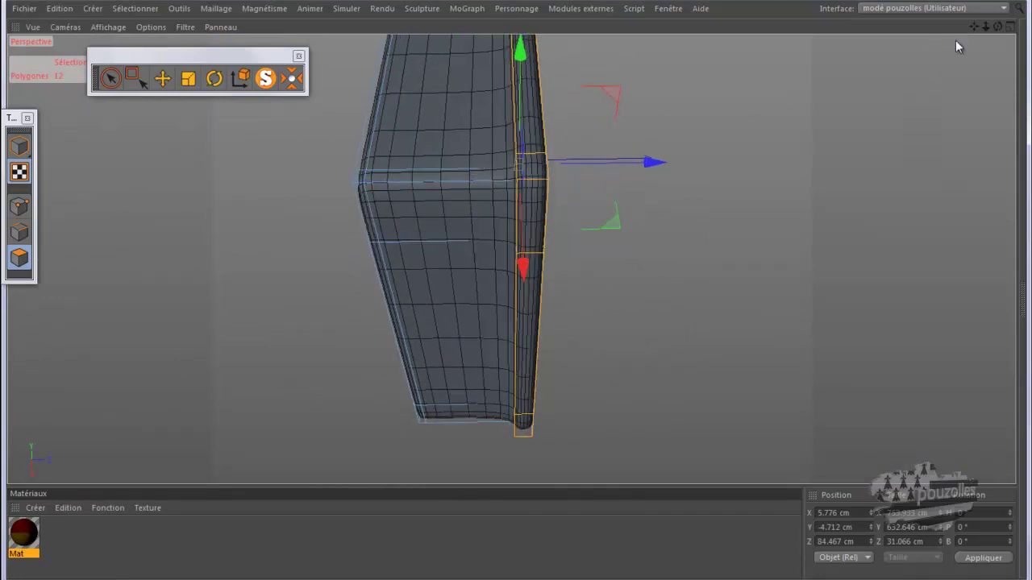
pyautogui.moveTo(998, 27)
pyautogui.mouseDown()
pyautogui.moveTo(512, 298)
pyautogui.moveTo(524, 292)
pyautogui.mouseUp()
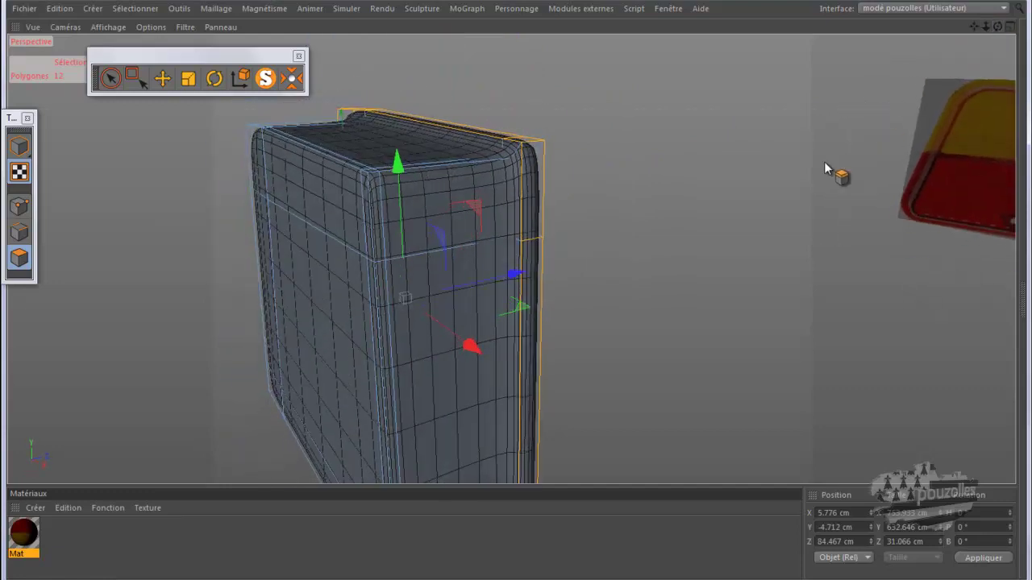
pyautogui.click(19, 206)
pyautogui.press('k')
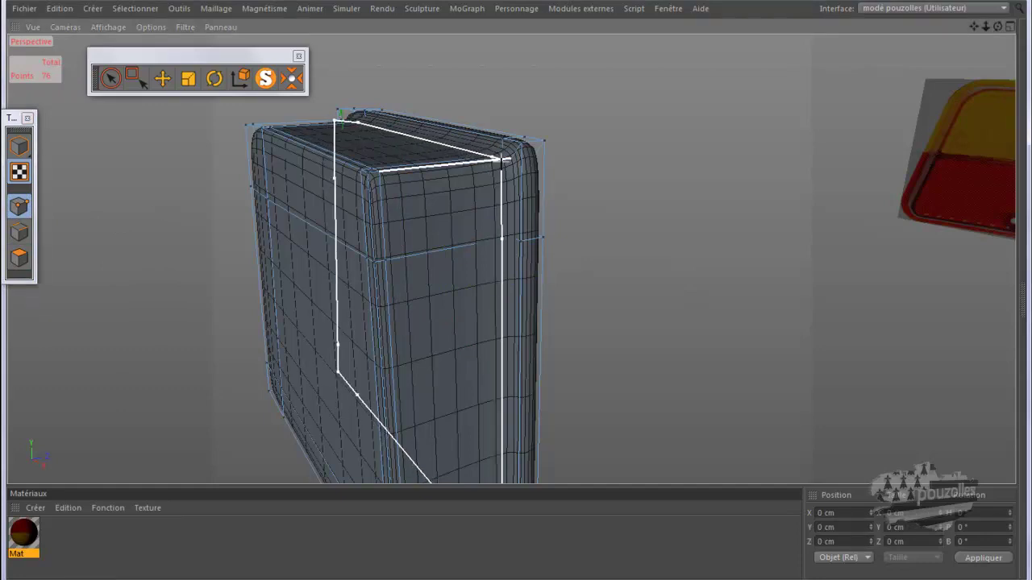
# Commit the edge loop around the housing, raising the point count from 76 to 88
pyautogui.click(504, 160)
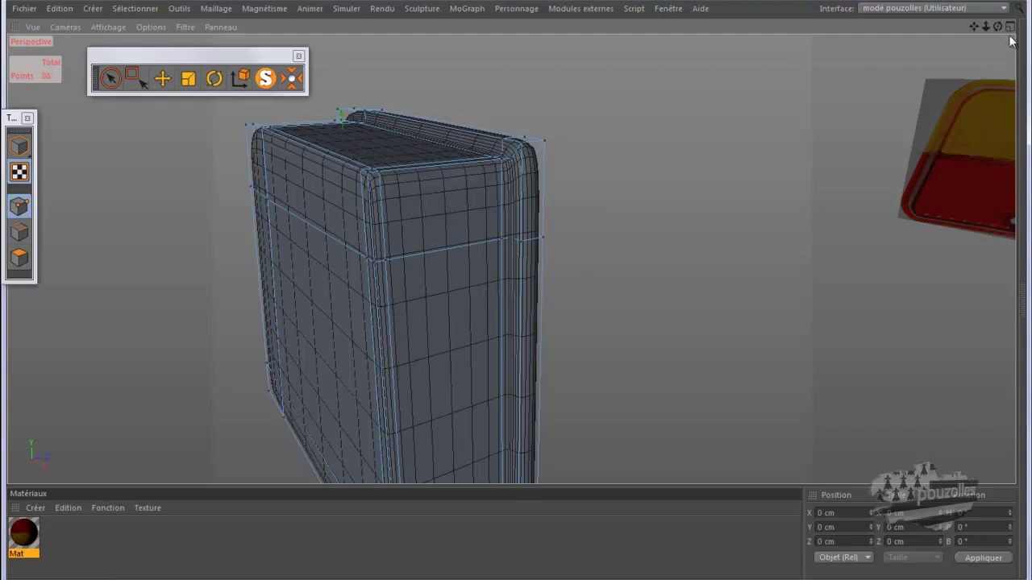
pyautogui.moveTo(482, 298)
pyautogui.keyDown('alt'); pyautogui.mouseDown()
pyautogui.moveTo(518, 296)
pyautogui.moveTo(519, 307)
pyautogui.moveTo(532, 288)
pyautogui.moveTo(518, 292)
pyautogui.mouseUp(); pyautogui.keyUp('alt')
pyautogui.keyDown('alt'); pyautogui.moveTo(717, 279); pyautogui.dragTo(860, 126); pyautogui.keyUp('alt')
pyautogui.moveTo(517, 279)
pyautogui.keyDown('alt'); pyautogui.mouseDown()
pyautogui.moveTo(516, 288)
pyautogui.moveTo(552, 282)
pyautogui.moveTo(514, 297)
pyautogui.mouseUp(); pyautogui.keyUp('alt')
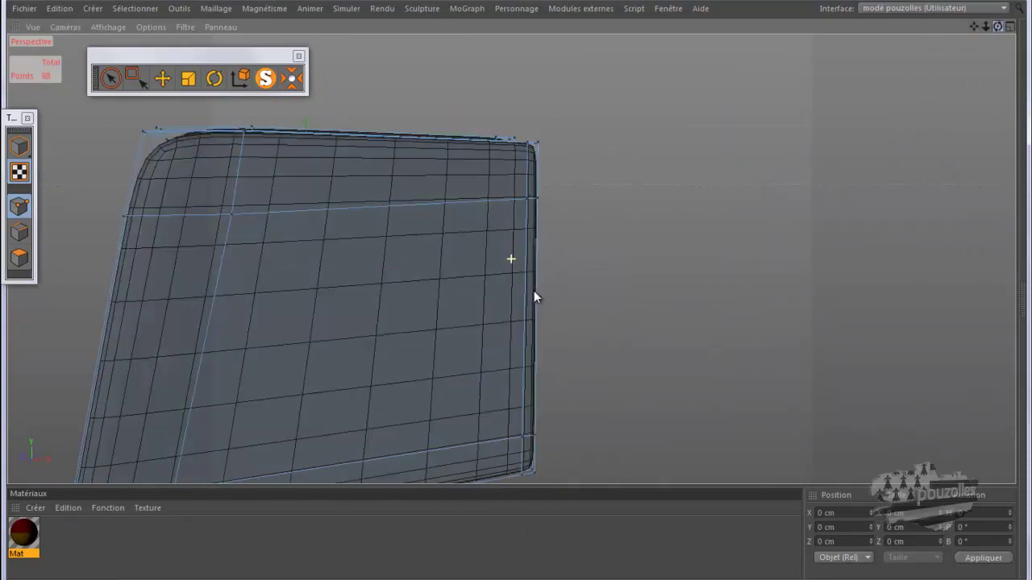
pyautogui.scroll(-3, 696, 177)
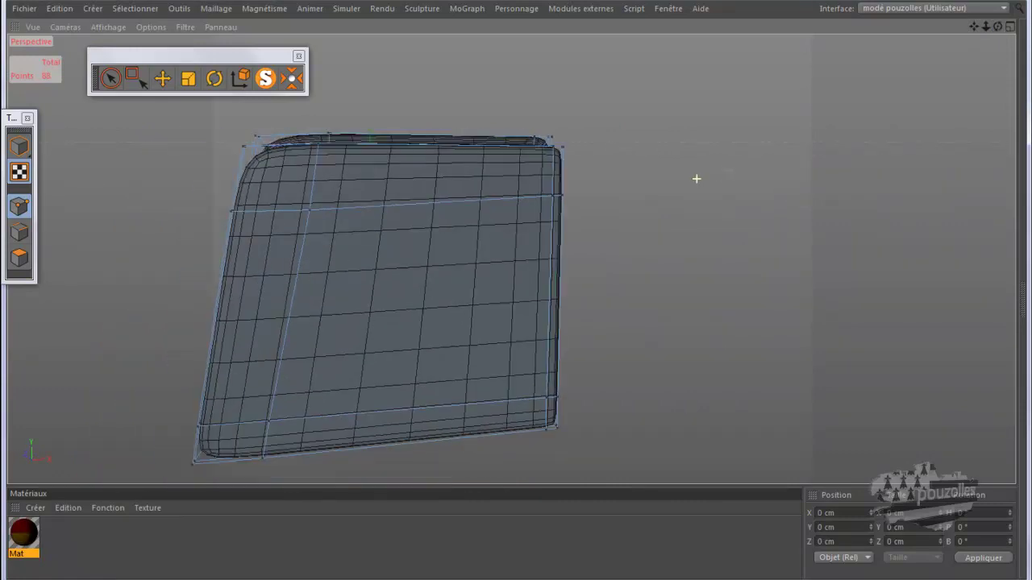
pyautogui.scroll(-1, 735, 169)
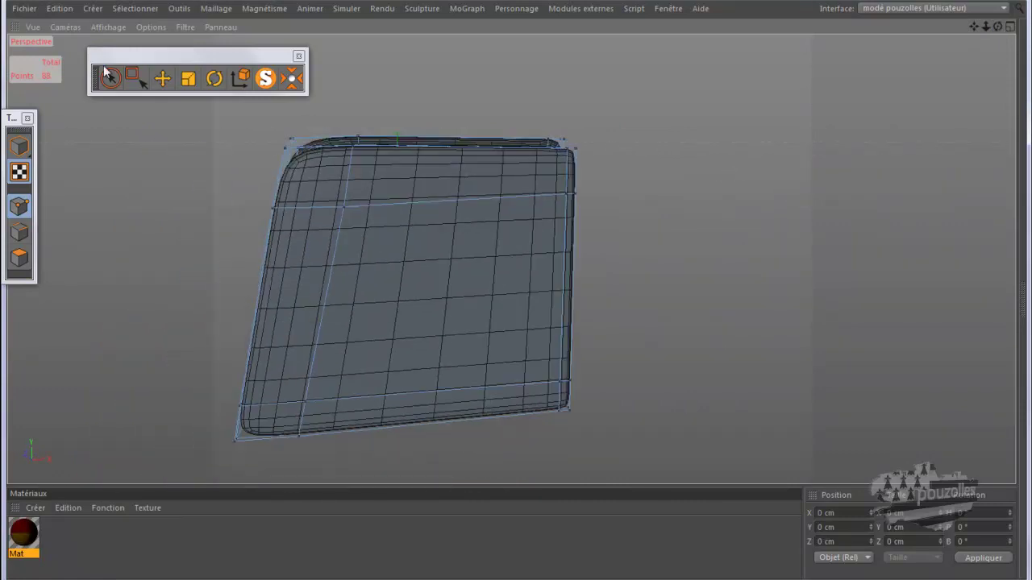
pyautogui.click(162, 78)
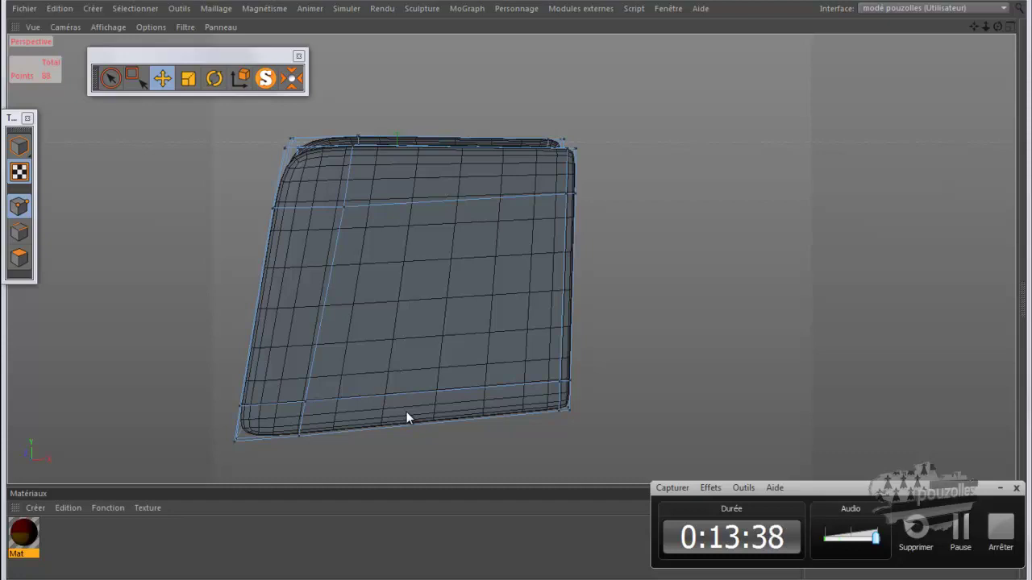
pyautogui.moveTo(998, 27)
pyautogui.mouseDown()
pyautogui.moveTo(510, 296)
pyautogui.moveTo(526, 280)
pyautogui.mouseUp()
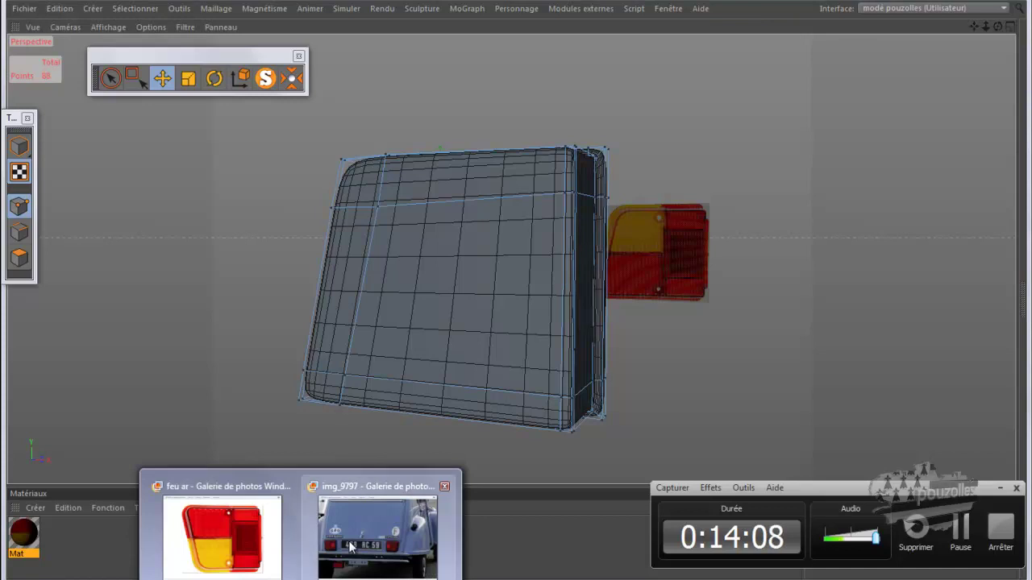
pyautogui.moveTo(300, 565)
pyautogui.click(378, 536)
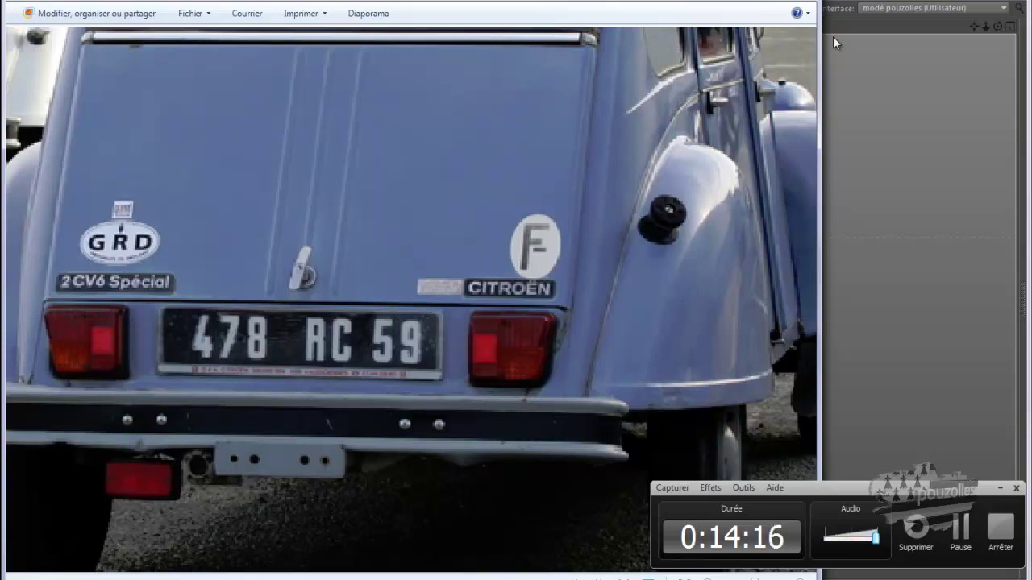
pyautogui.click(759, 1)
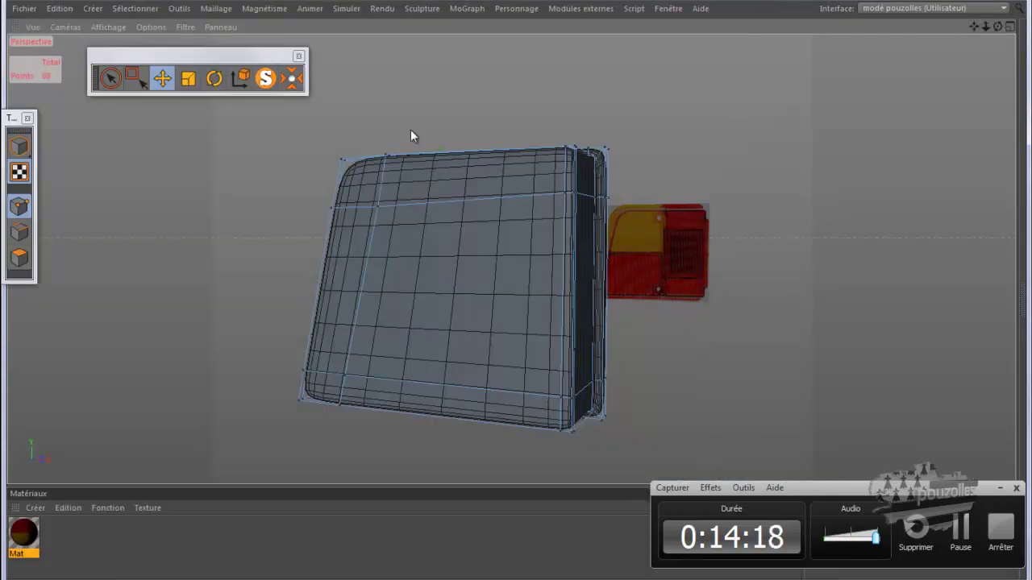
# Turn off the Subdivision Surface while in Polygons mode
pyautogui.click(19, 257)
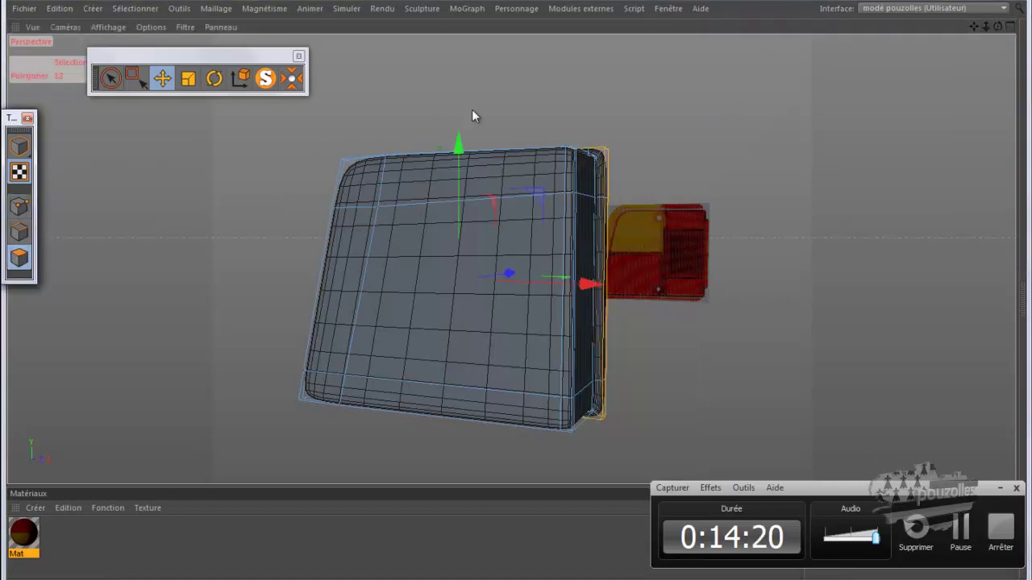
pyautogui.moveTo(514, 294)
pyautogui.keyDown('alt'); pyautogui.mouseDown()
pyautogui.moveTo(485, 339)
pyautogui.moveTo(517, 291)
pyautogui.mouseUp(); pyautogui.keyUp('alt')
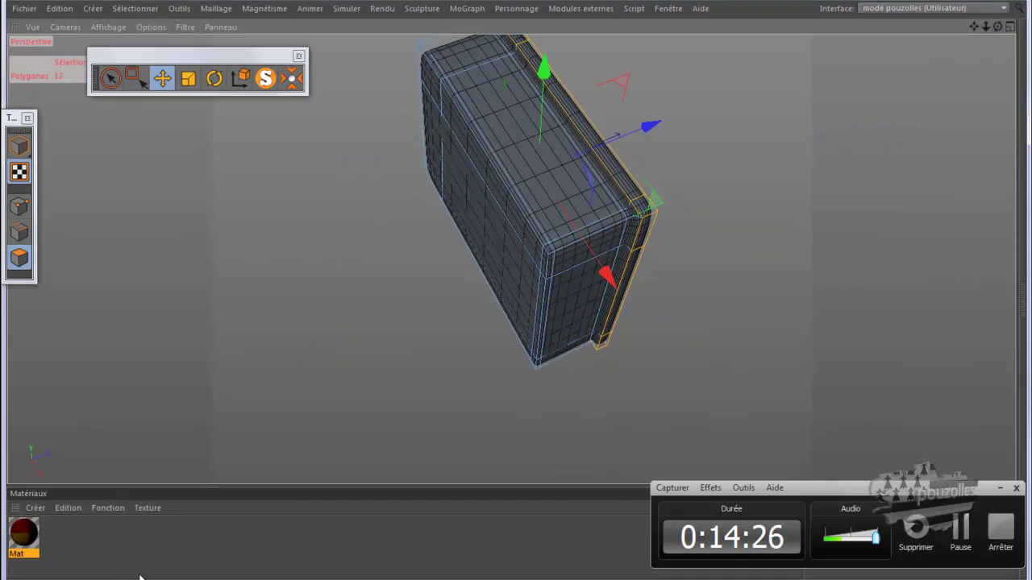
pyautogui.click(49, 579)
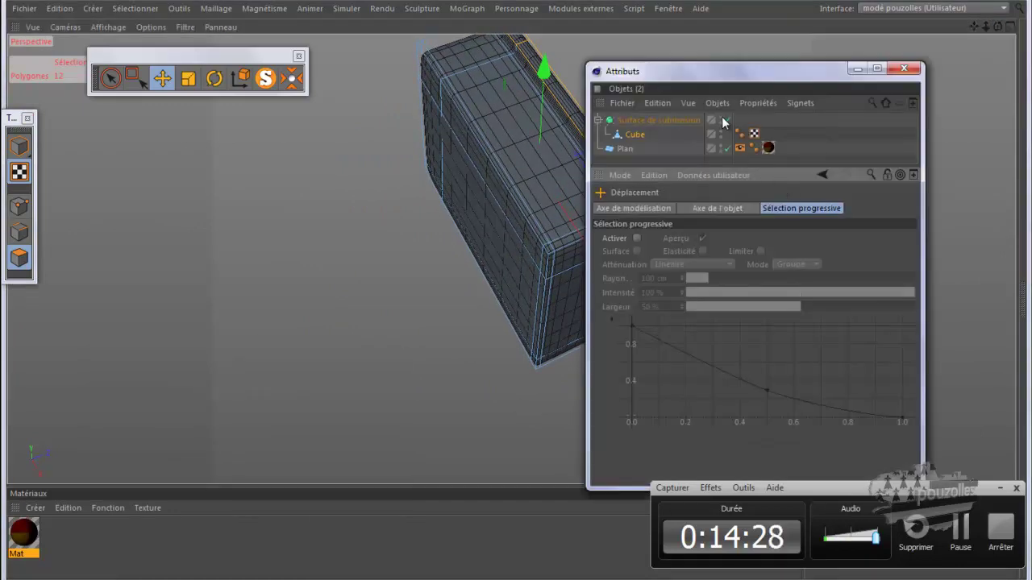
pyautogui.click(726, 119)
pyautogui.click(857, 71)
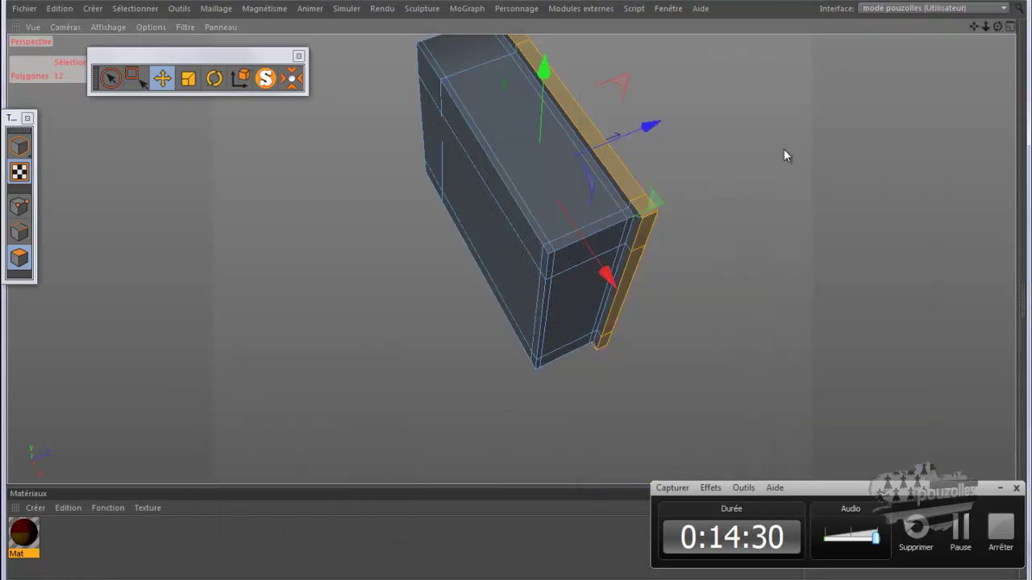
# Split the rim polygons into a new Cube and nest it under the original Cube
pyautogui.rightClick(741, 98)
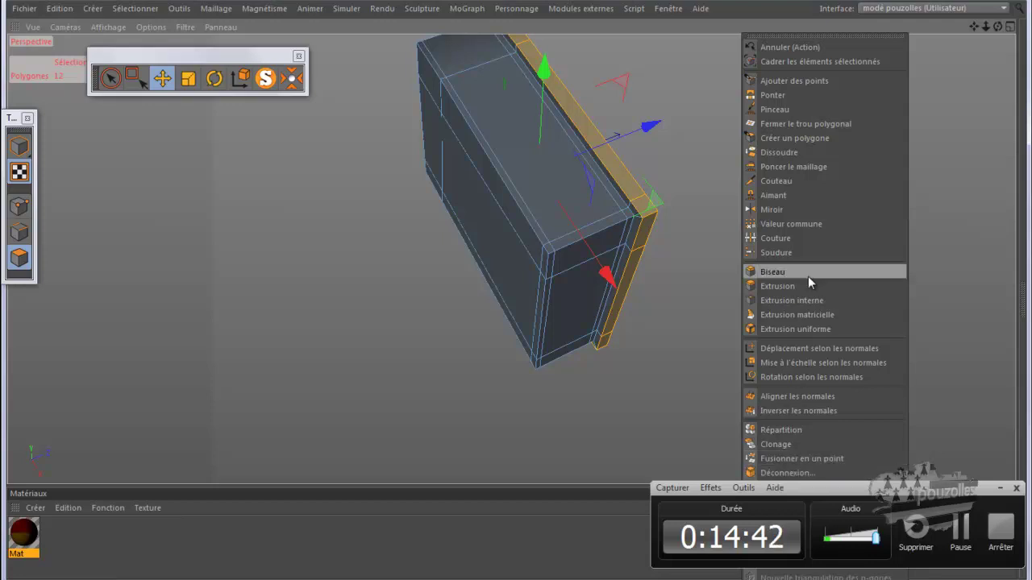
pyautogui.click(997, 489)
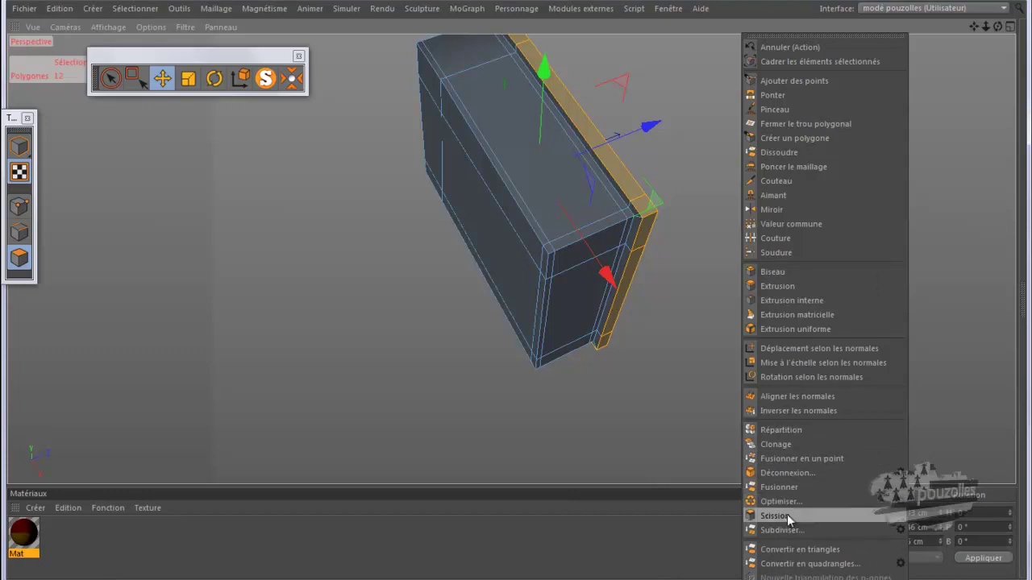
pyautogui.click(787, 519)
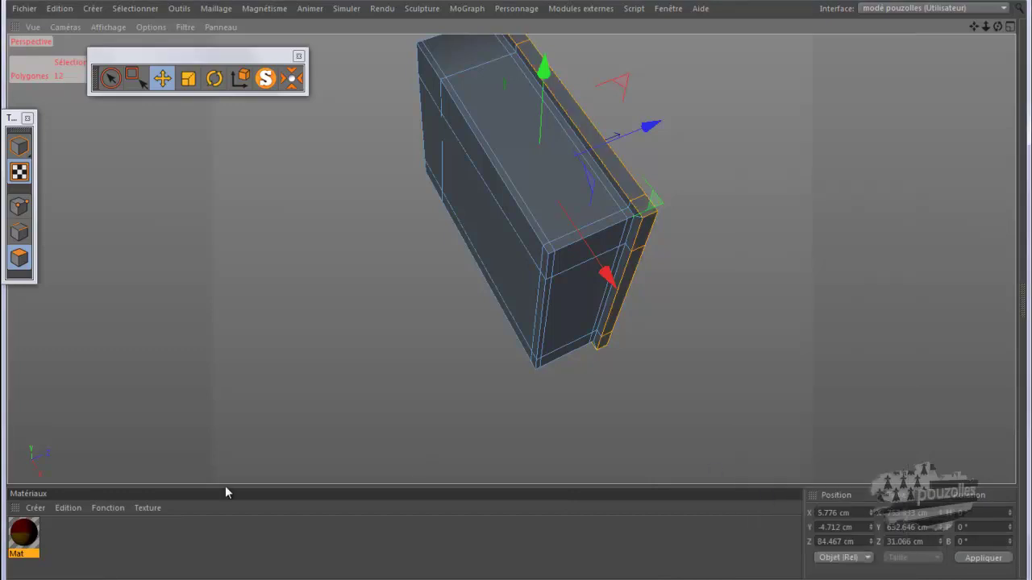
pyautogui.hotkey('shift', 'F5')
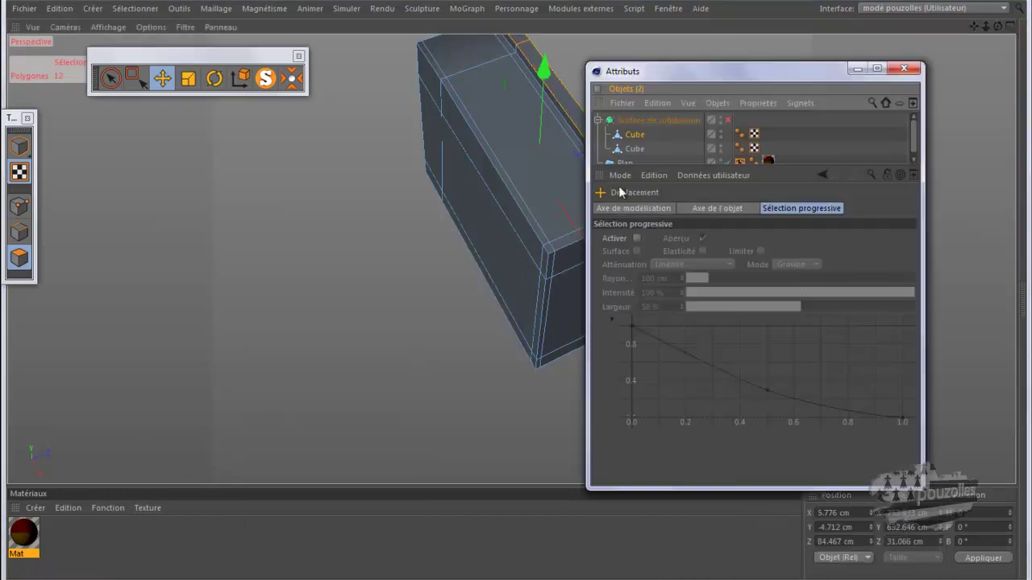
pyautogui.click(634, 150)
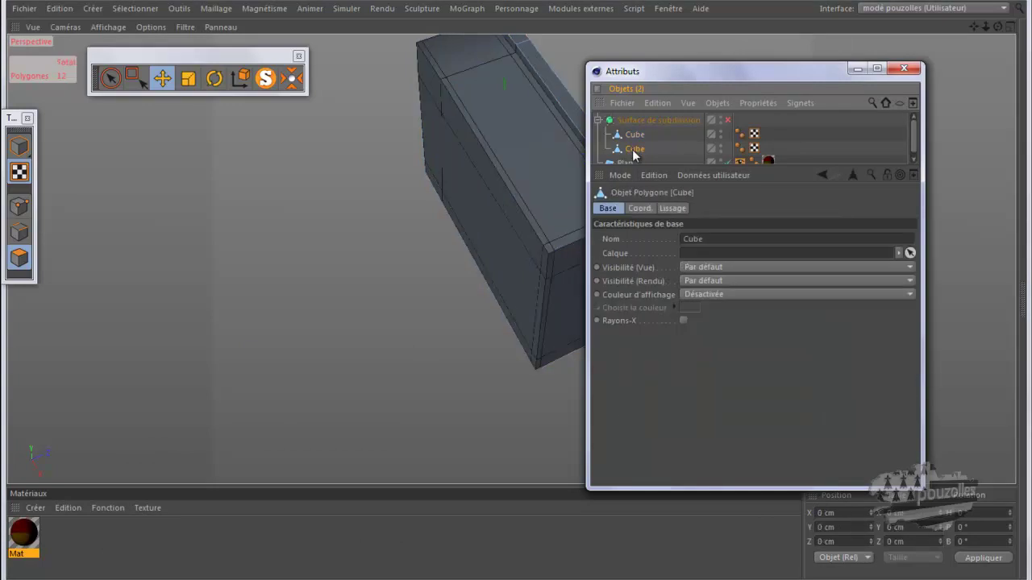
pyautogui.moveTo(634, 152); pyautogui.dragTo(636, 135)
pyautogui.click(857, 69)
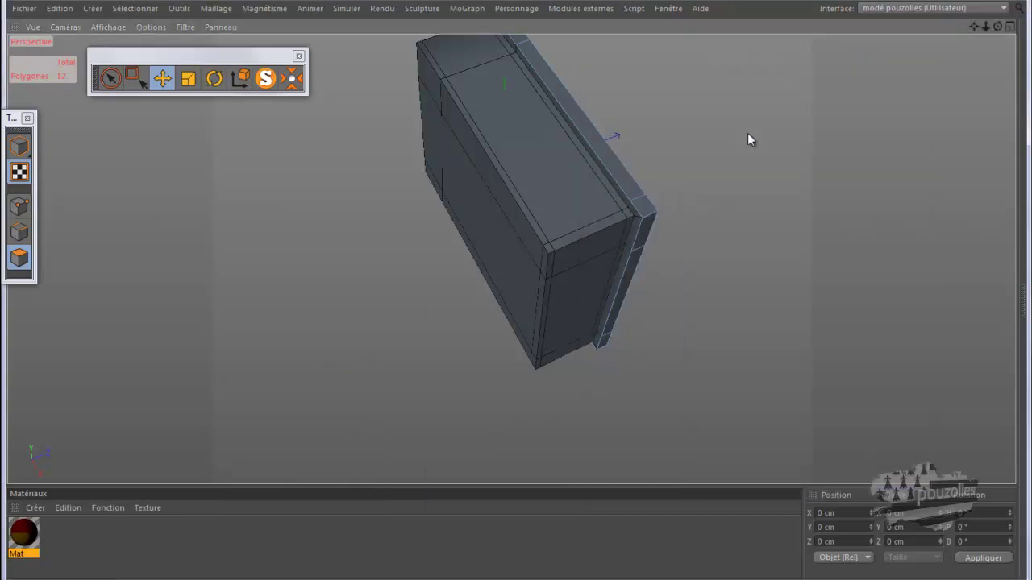
pyautogui.moveTo(999, 28)
pyautogui.mouseDown()
pyautogui.moveTo(521, 285)
pyautogui.moveTo(899, 121)
pyautogui.mouseUp()
pyautogui.hotkey('ctrl', 'z')
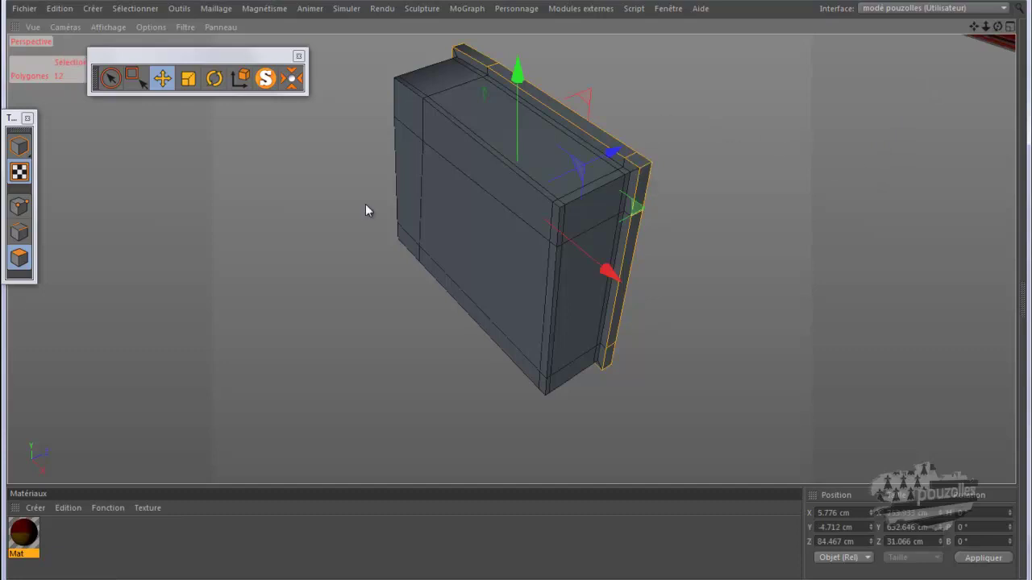
# Extrude the split-off rim polygons slightly outward in the Front view, then return to Perspective
pyautogui.middleClick(304, 229)
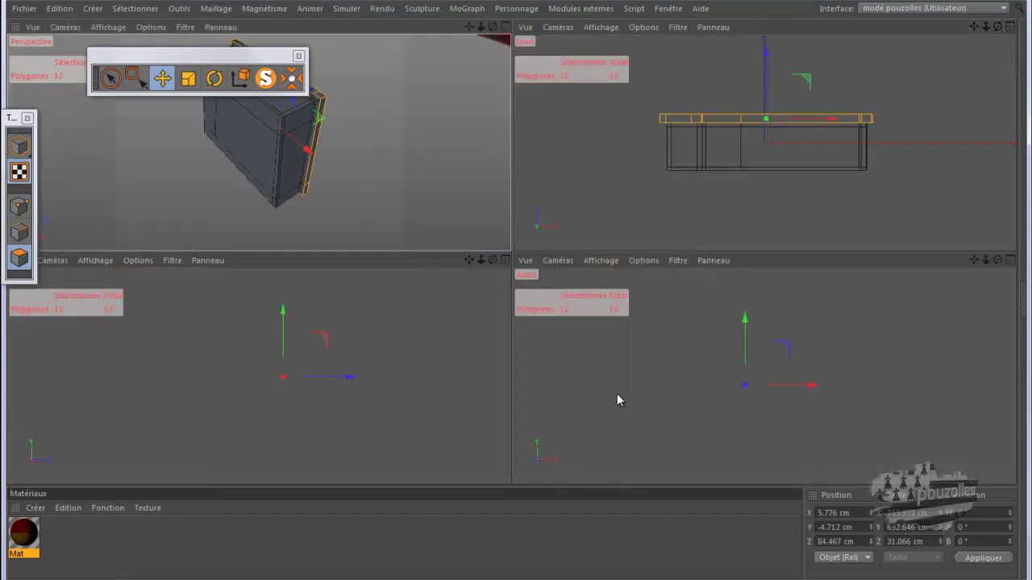
pyautogui.middleClick(572, 371)
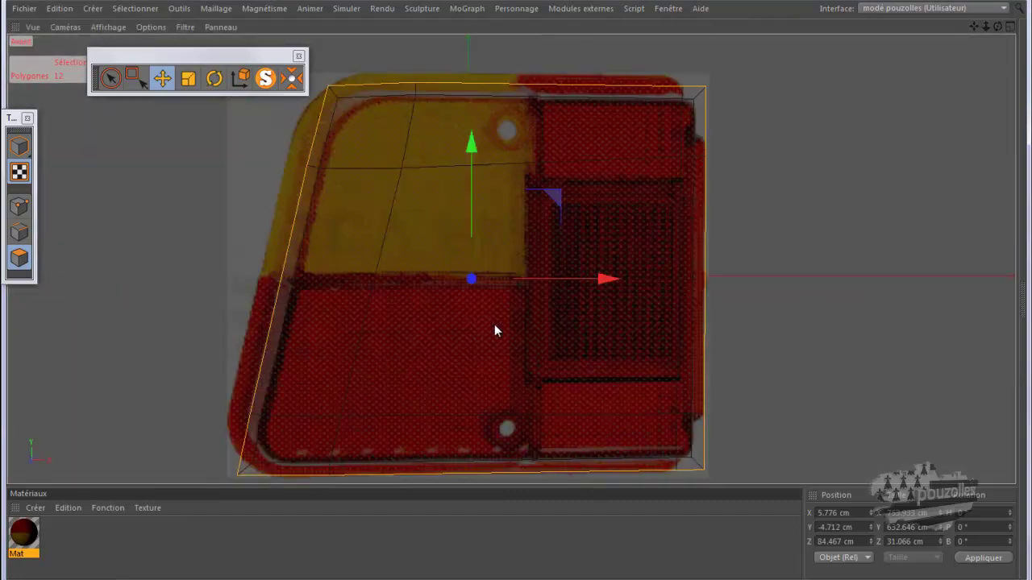
pyautogui.rightClick(833, 103)
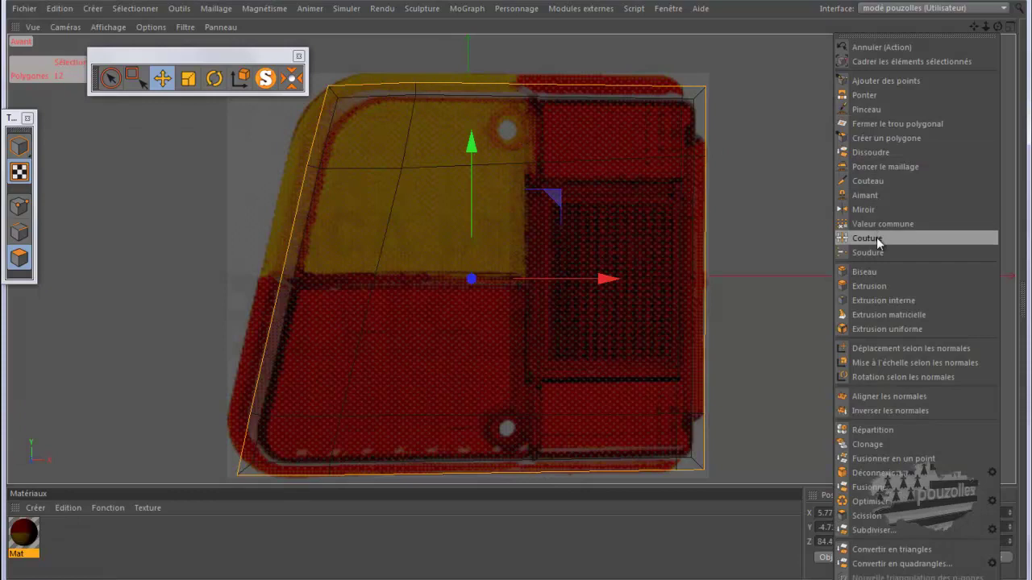
pyautogui.click(876, 286)
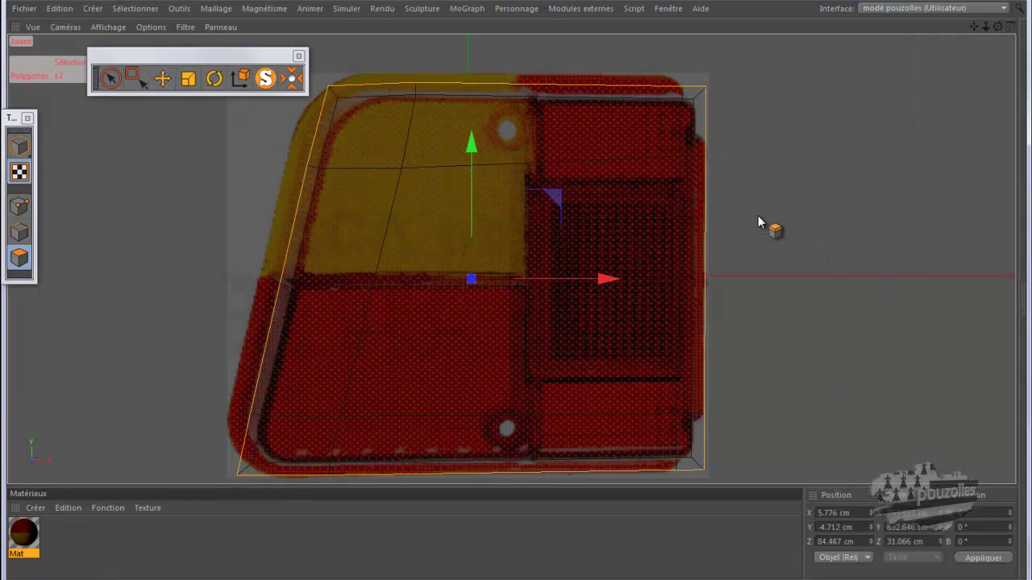
pyautogui.moveTo(519, 295); pyautogui.dragTo(520, 298)
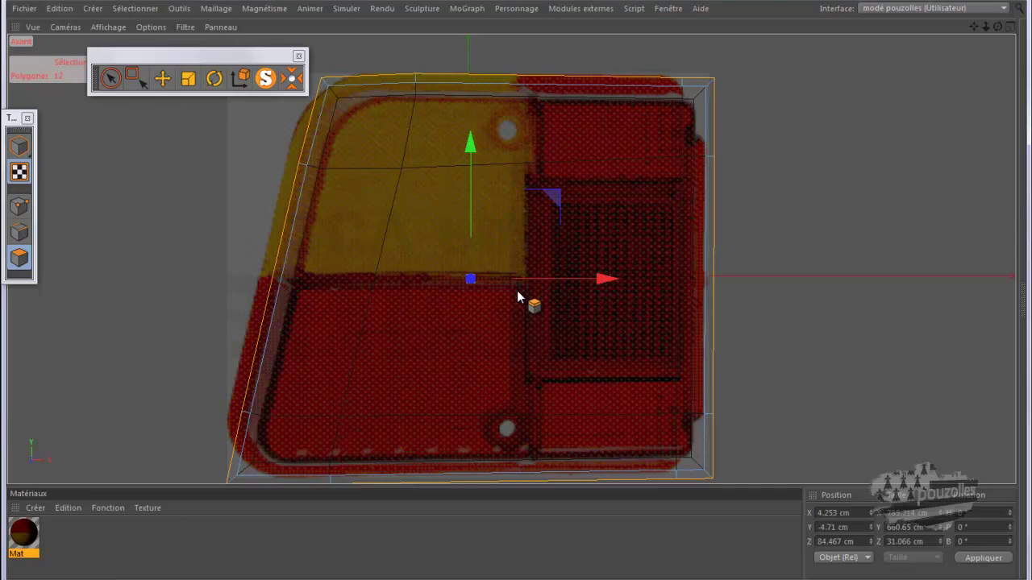
pyautogui.middleClick(218, 229)
pyautogui.middleClick(218, 230)
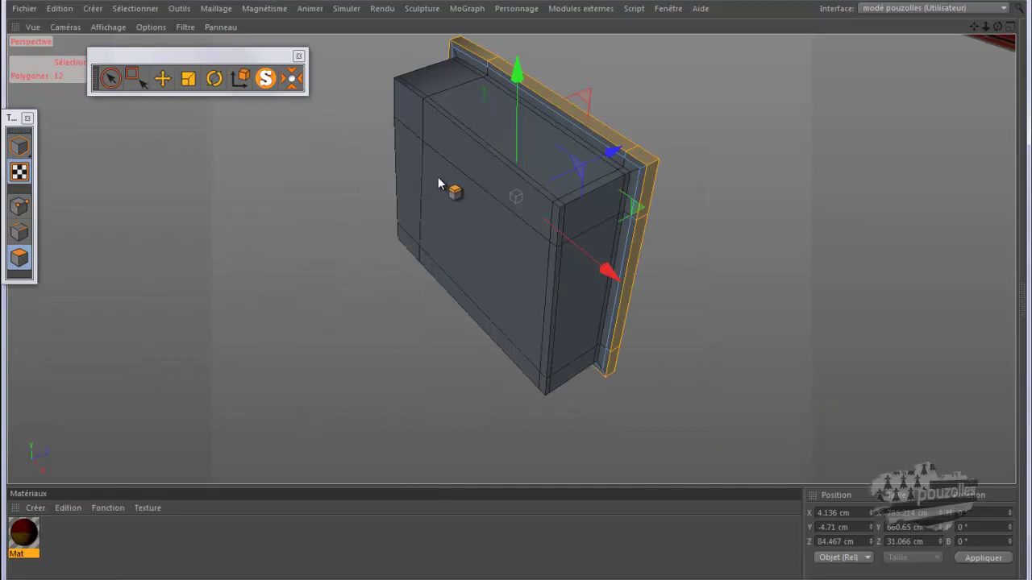
# Move the housing to Z 13.334 cm and turn on its Subdivision Surface smoothing
pyautogui.click(22, 149)
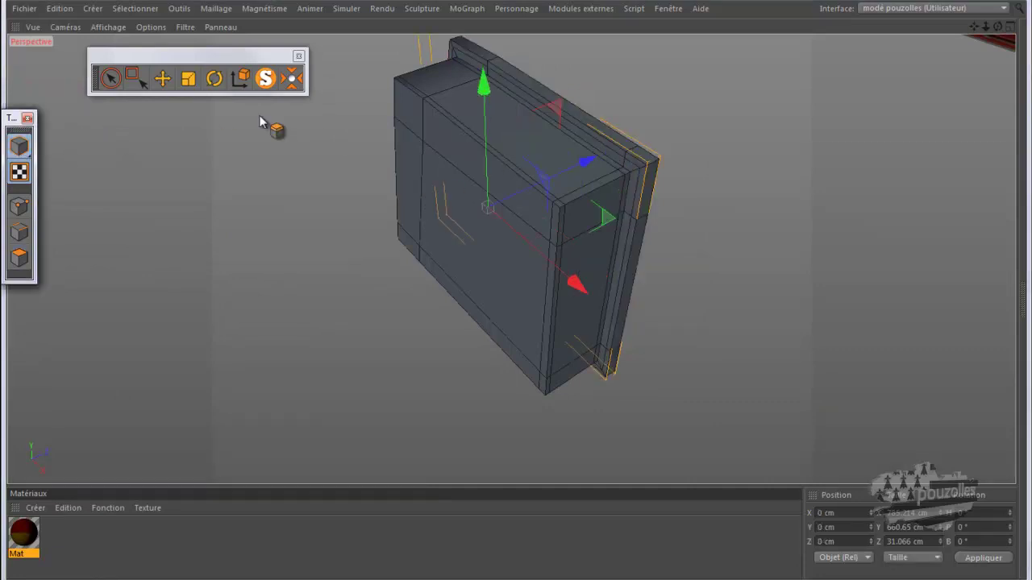
pyautogui.moveTo(586, 163); pyautogui.dragTo(596, 164)
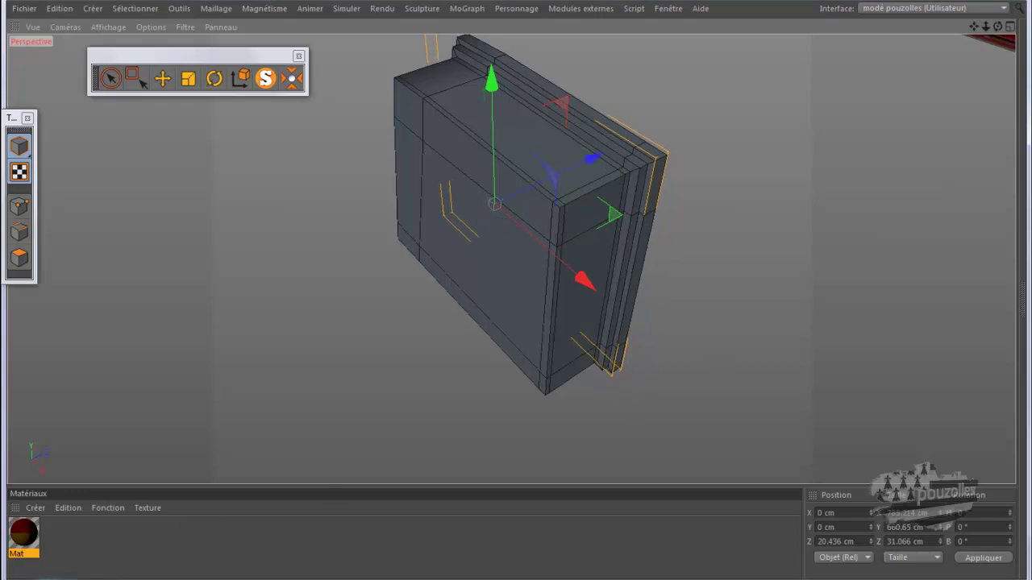
pyautogui.press('d')
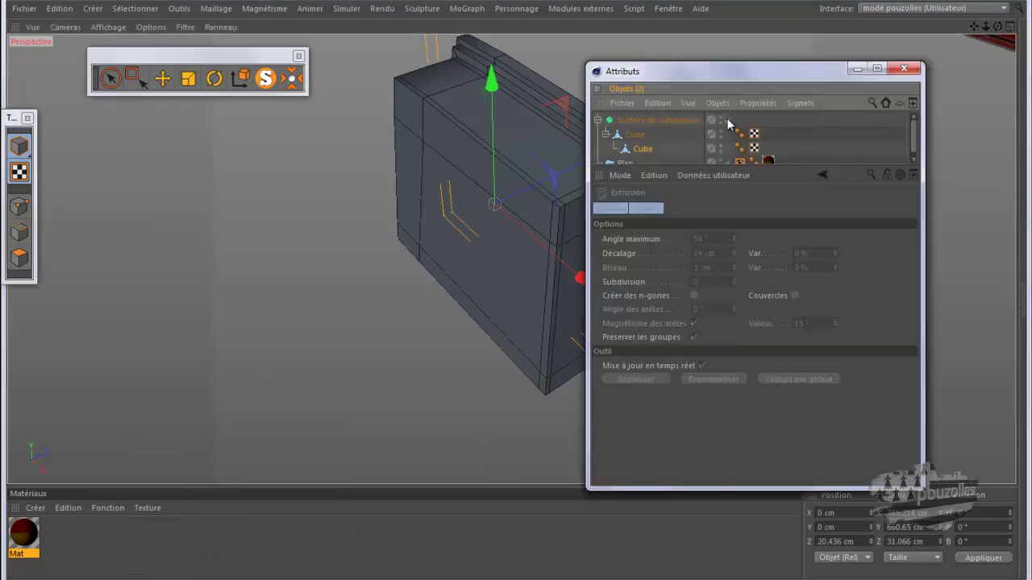
pyautogui.click(727, 120)
pyautogui.click(866, 70)
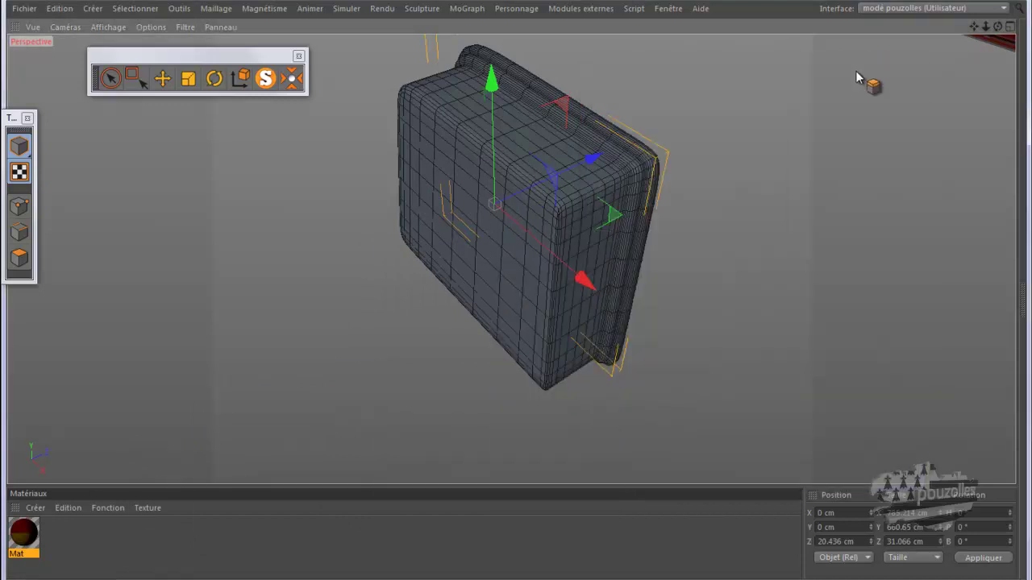
# Select the inner Cube mesh and activate the Knife tool in Loop mode
pyautogui.scroll(2, 695, 214)
pyautogui.scroll(2, 695, 214)
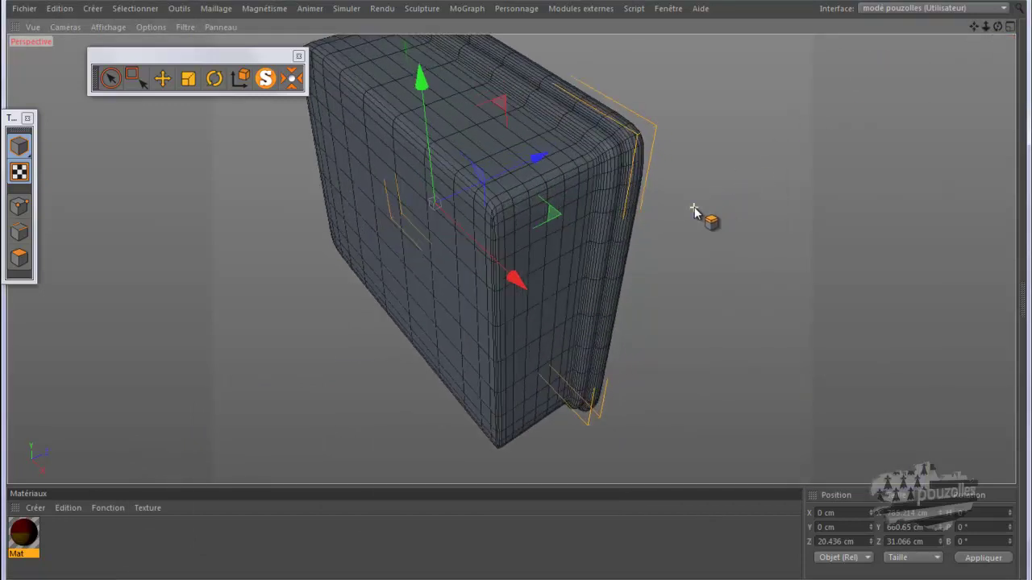
pyautogui.scroll(2, 695, 213)
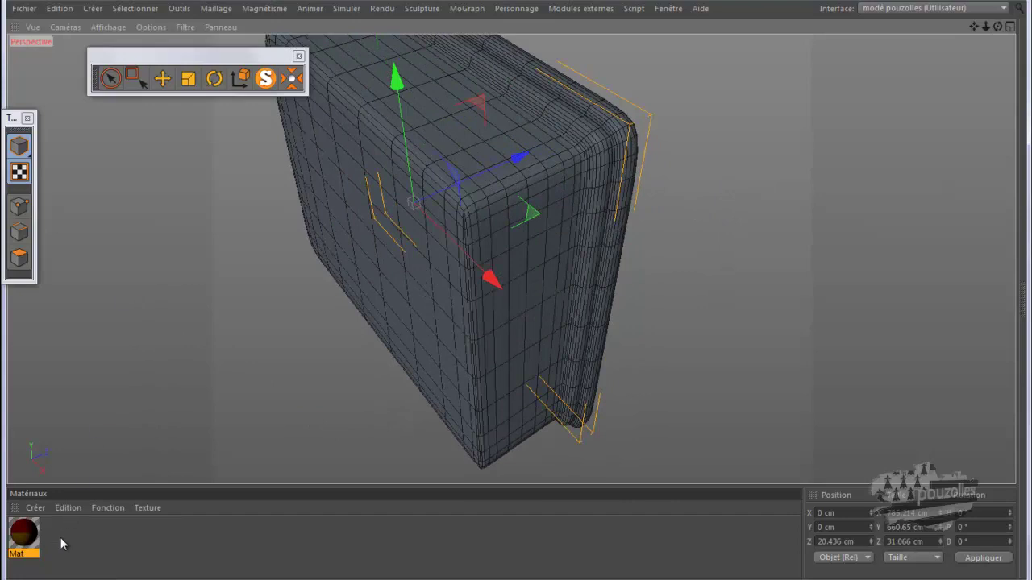
pyautogui.hotkey('shift', 'F5')
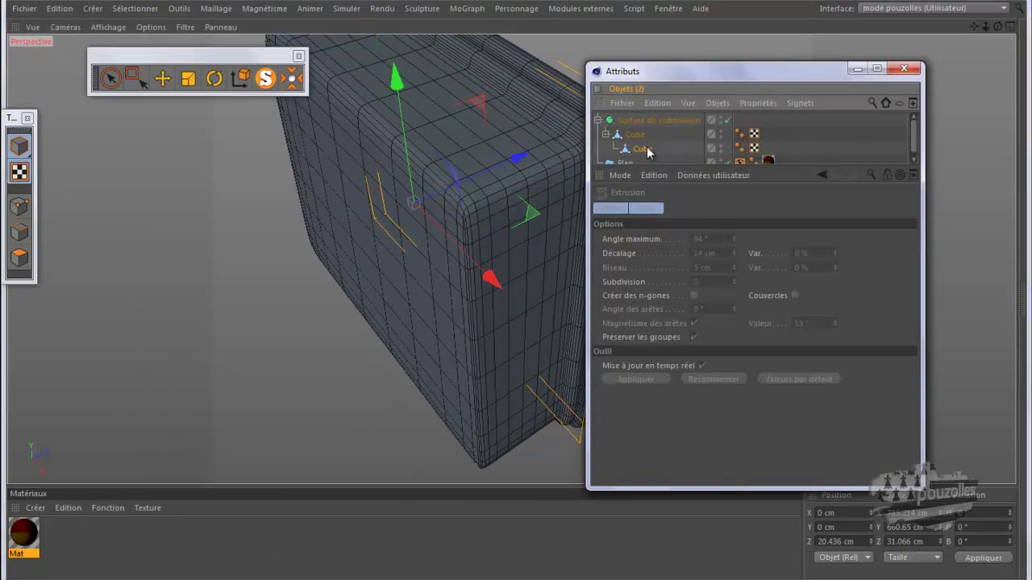
pyautogui.click(653, 149)
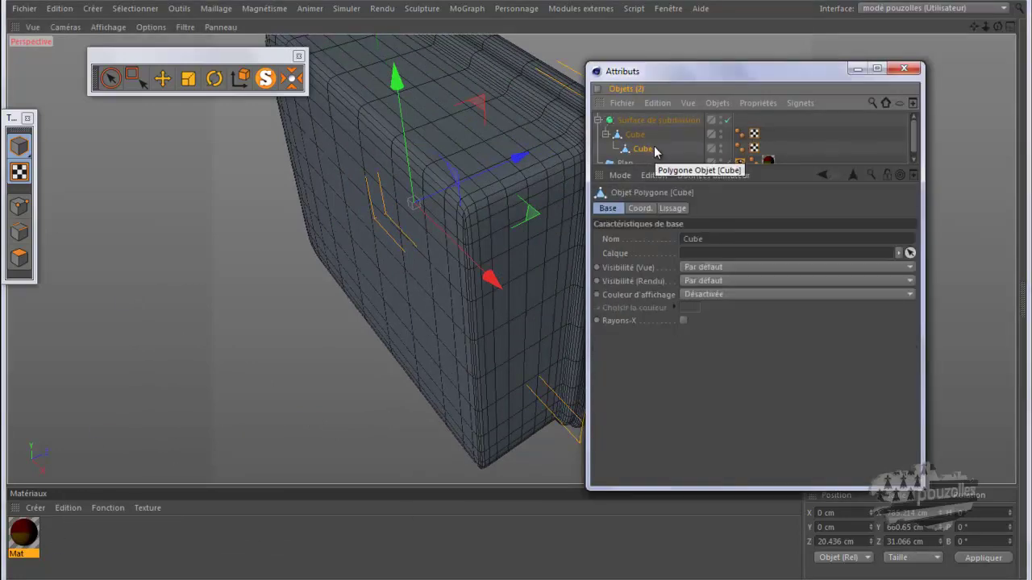
pyautogui.press('k')
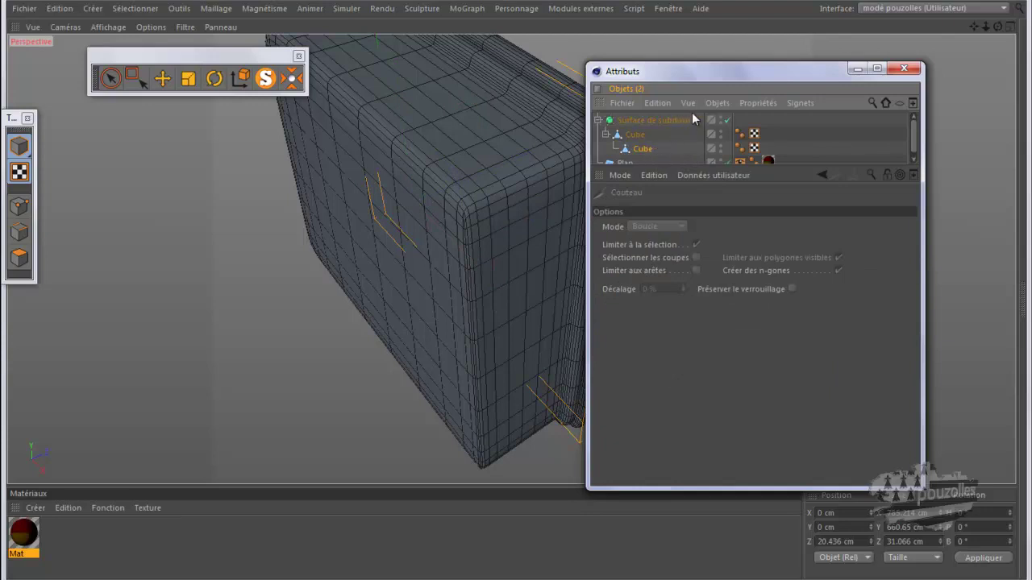
pyautogui.click(853, 69)
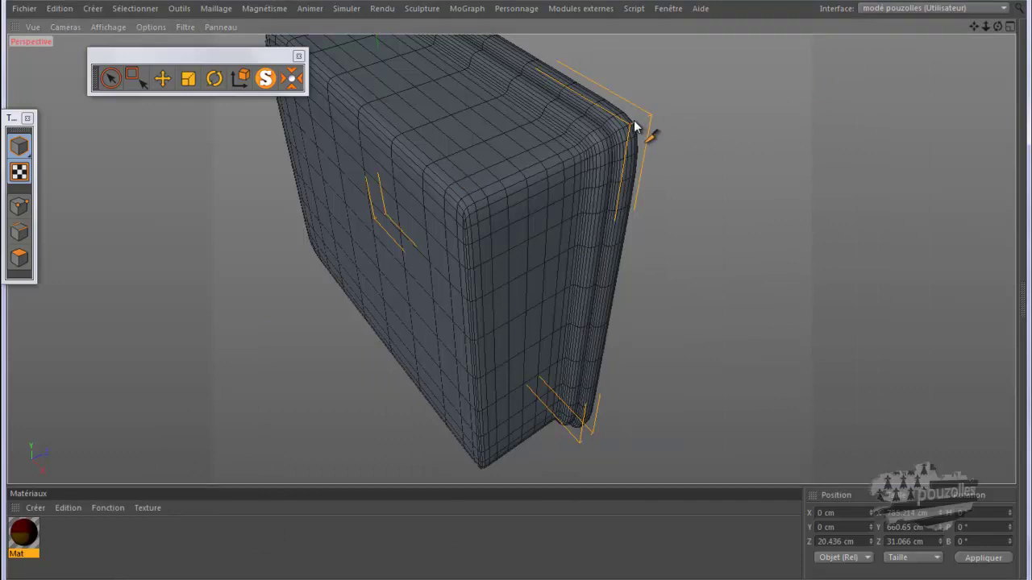
# Cut a new edge loop at the rim corner in Points mode
pyautogui.click(19, 206)
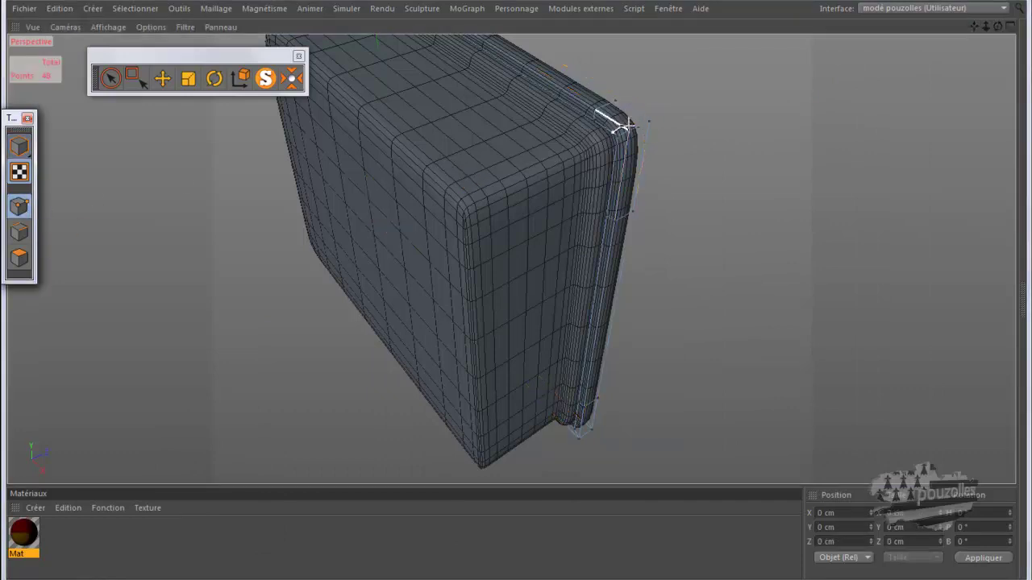
pyautogui.scroll(2, 634, 128)
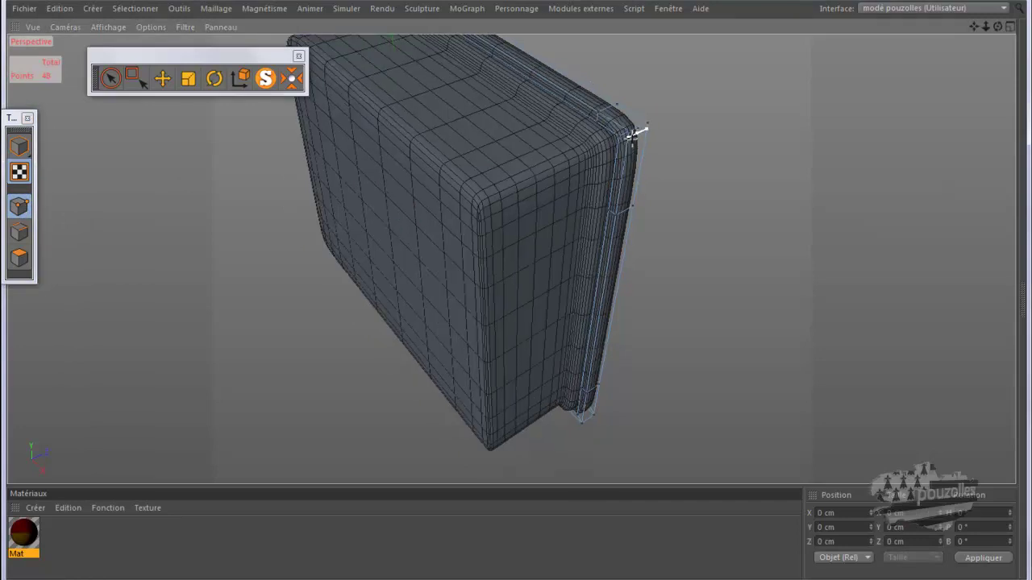
pyautogui.scroll(2, 633, 131)
pyautogui.scroll(2, 631, 135)
pyautogui.scroll(2, 632, 135)
pyautogui.scroll(2, 633, 133)
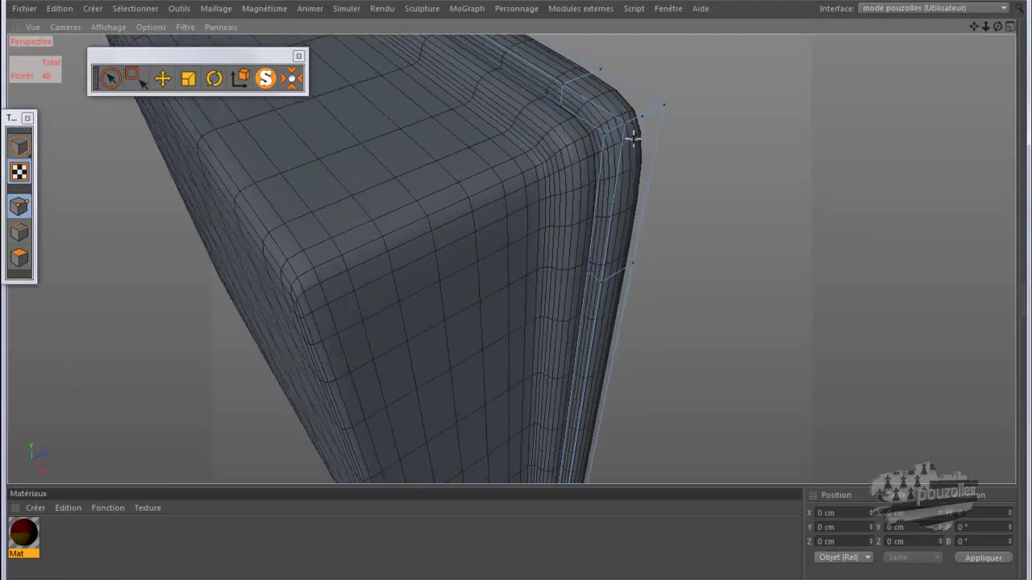
pyautogui.scroll(2, 633, 133)
pyautogui.scroll(2, 633, 138)
pyautogui.scroll(2, 634, 137)
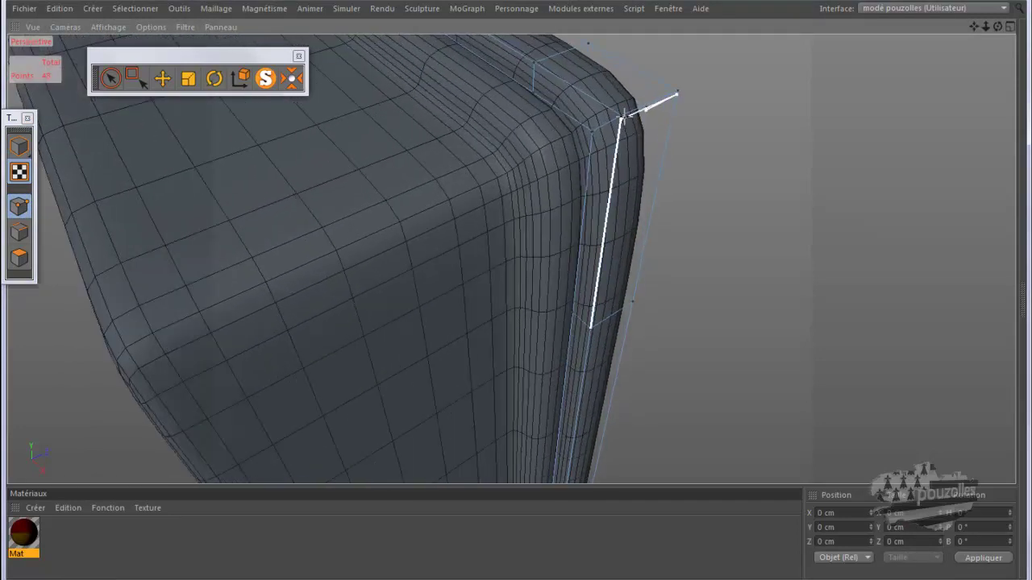
pyautogui.click(625, 111)
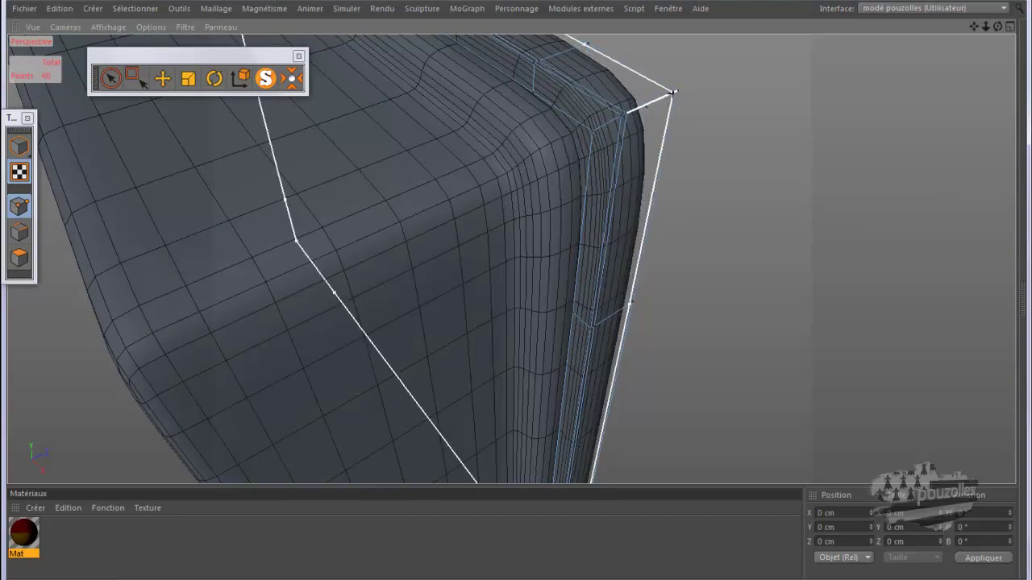
pyautogui.moveTo(998, 28)
pyautogui.mouseDown()
pyautogui.moveTo(513, 290)
pyautogui.moveTo(500, 287)
pyautogui.moveTo(516, 287)
pyautogui.mouseUp()
pyautogui.click(648, 113)
# Loop-select the 12-point ring on the rim and delete it
pyautogui.click(19, 257)
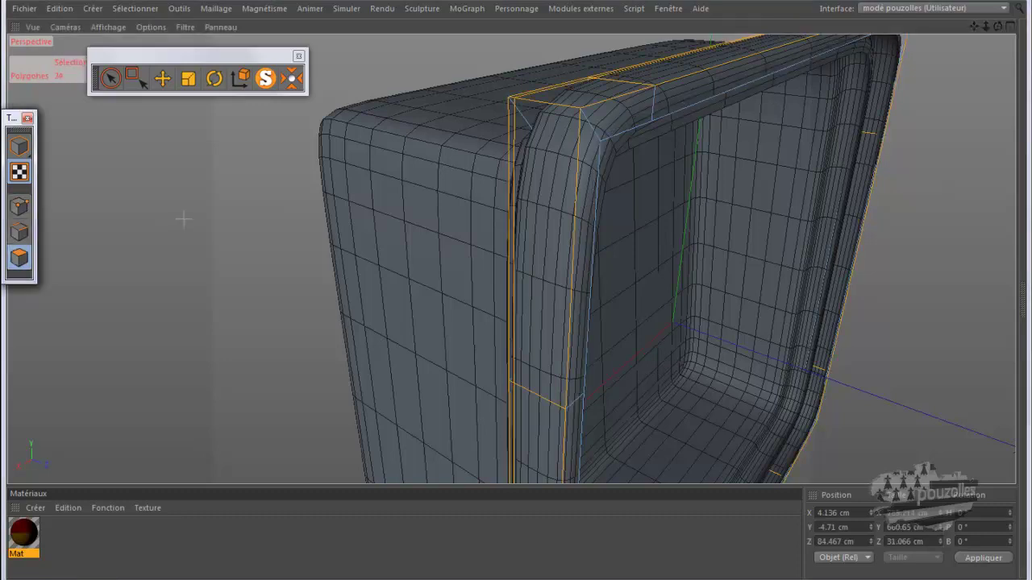
pyautogui.press('u')
pyautogui.press('l')
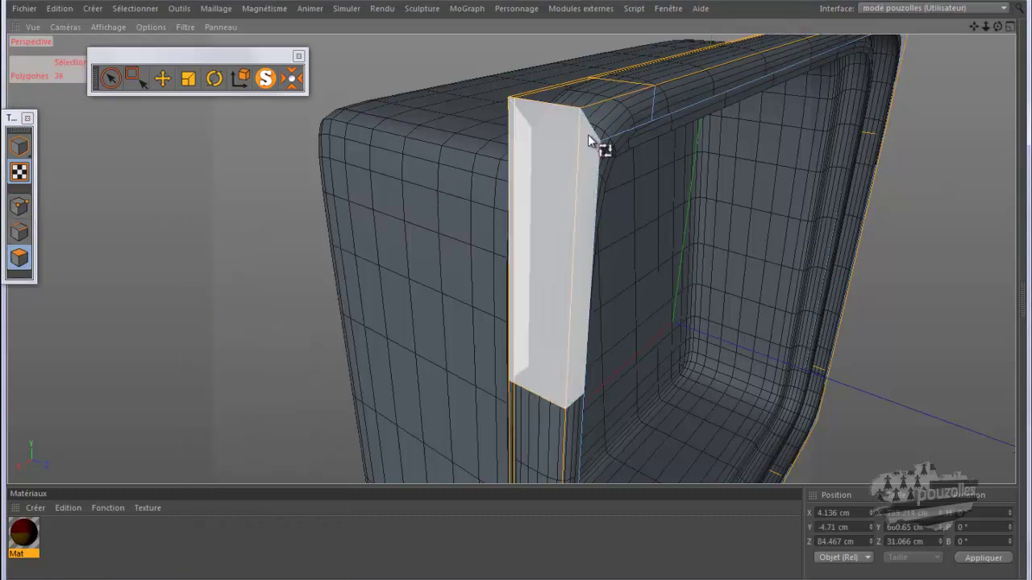
pyautogui.click(595, 132)
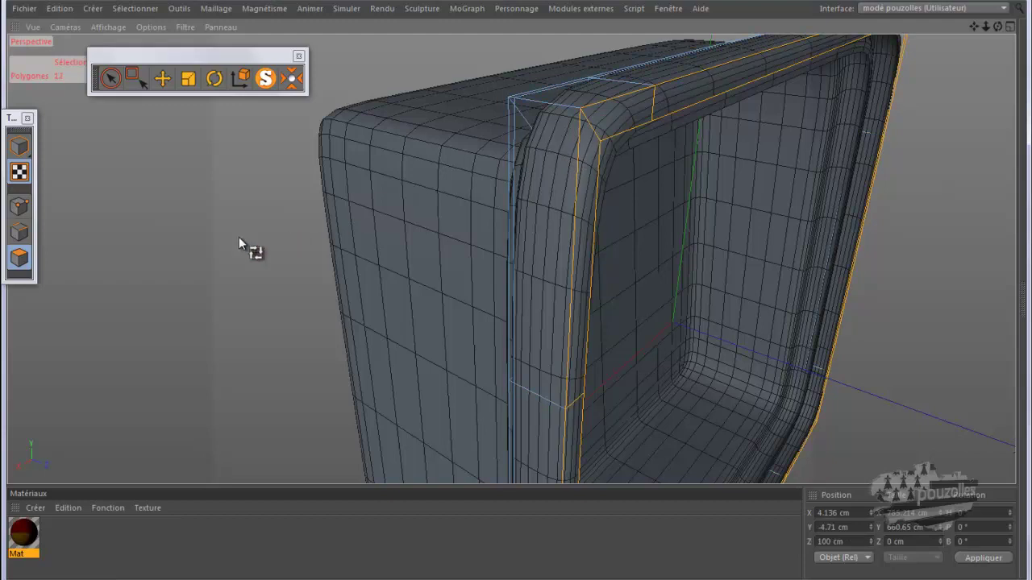
pyautogui.click(20, 205)
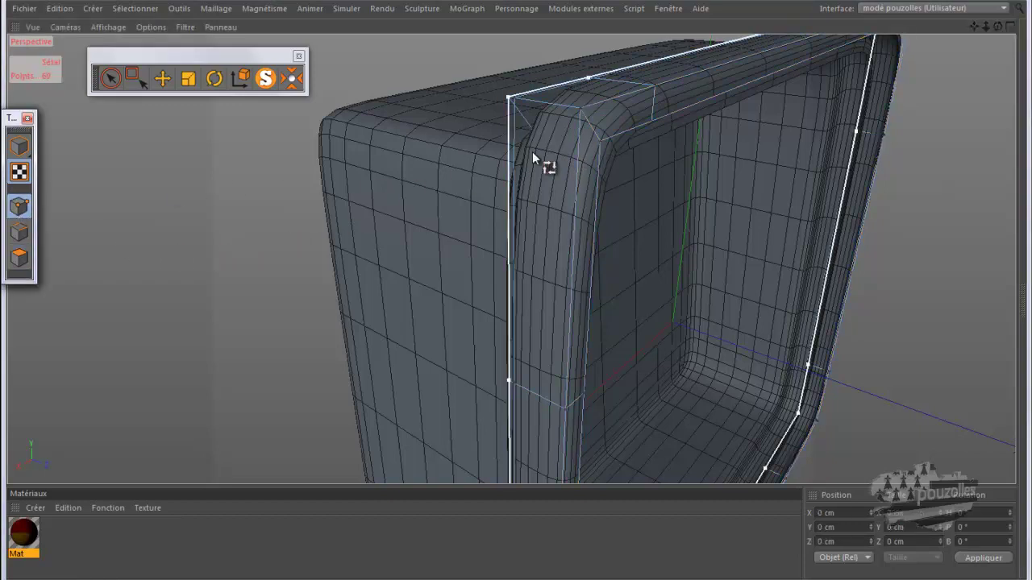
pyautogui.click(603, 155)
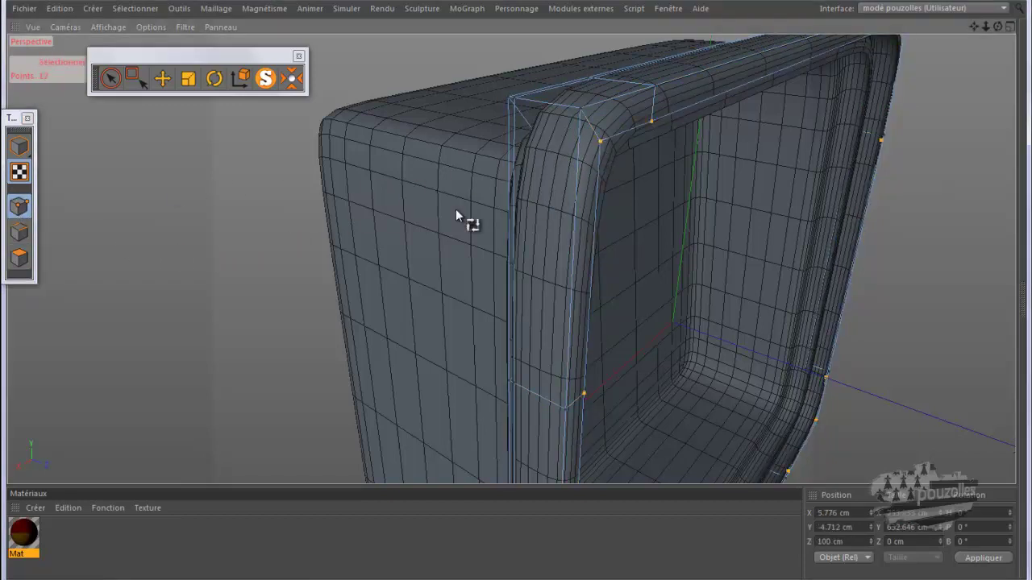
pyautogui.press('Delete')
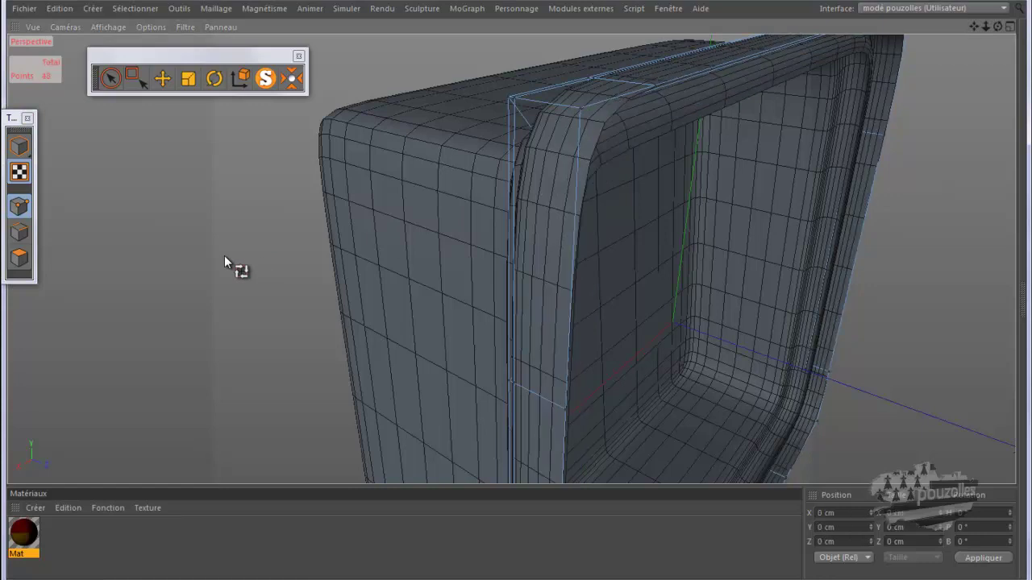
# Orbit around the housing to inspect its top edge and inner frame corner
pyautogui.moveTo(998, 26)
pyautogui.mouseDown()
pyautogui.moveTo(515, 292)
pyautogui.moveTo(524, 294)
pyautogui.moveTo(498, 295)
pyautogui.mouseUp()
pyautogui.moveTo(382, 318)
pyautogui.keyDown('alt'); pyautogui.mouseDown()
pyautogui.moveTo(546, 283)
pyautogui.moveTo(518, 291)
pyautogui.moveTo(639, 290)
pyautogui.moveTo(517, 290)
pyautogui.mouseUp(); pyautogui.keyUp('alt')
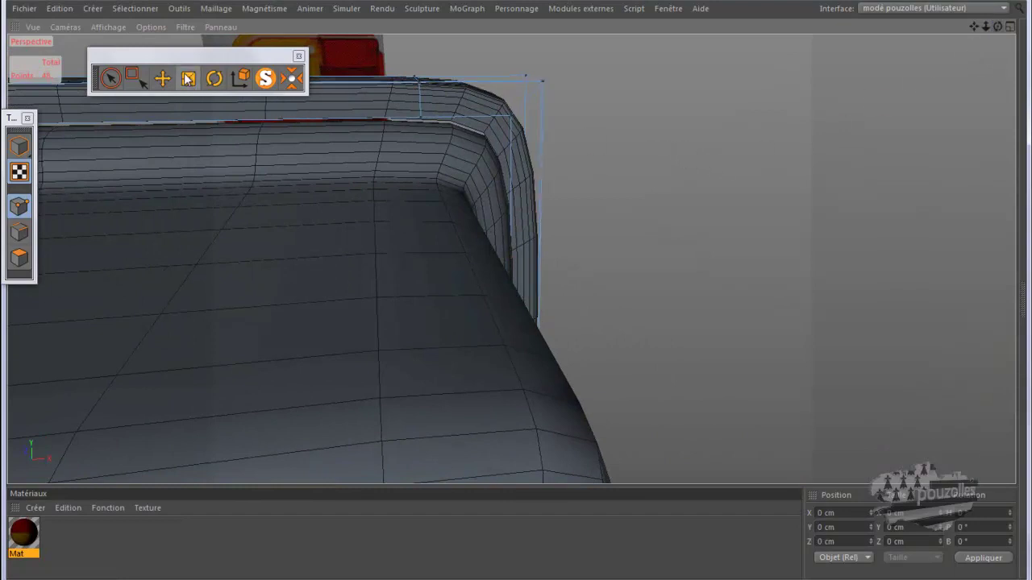
pyautogui.keyDown('alt'); pyautogui.moveTo(754, 116); pyautogui.dragTo(852, 122); pyautogui.keyUp('alt')
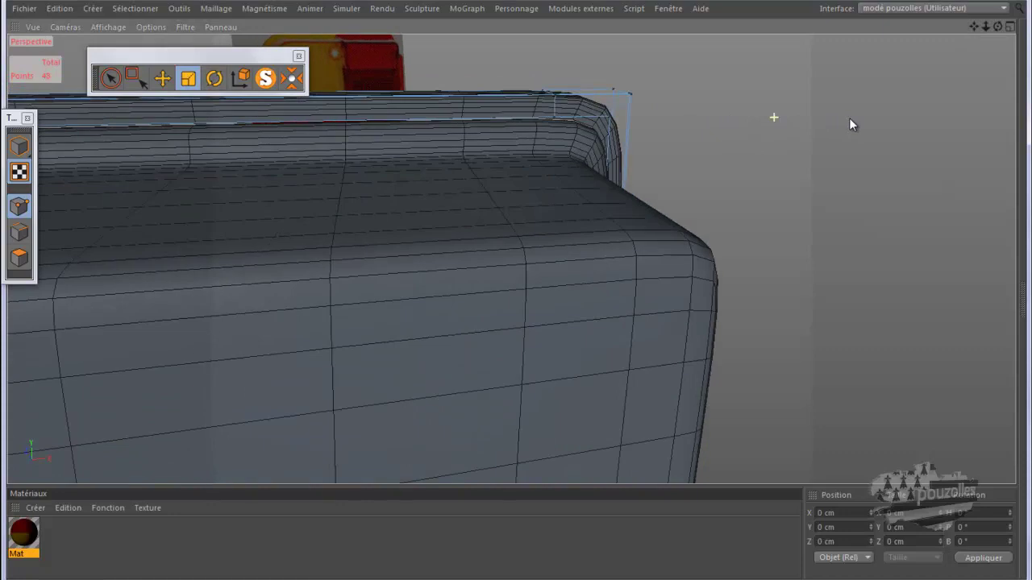
# Scale the rim object down to about 90.4% and check it against the reference image
pyautogui.click(19, 146)
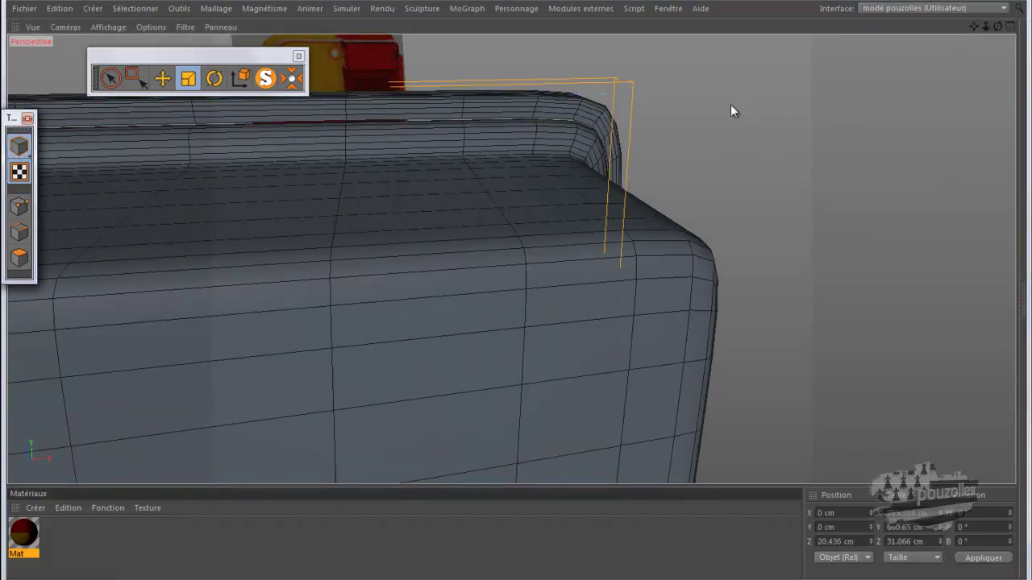
pyautogui.moveTo(730, 104); pyautogui.dragTo(728, 106)
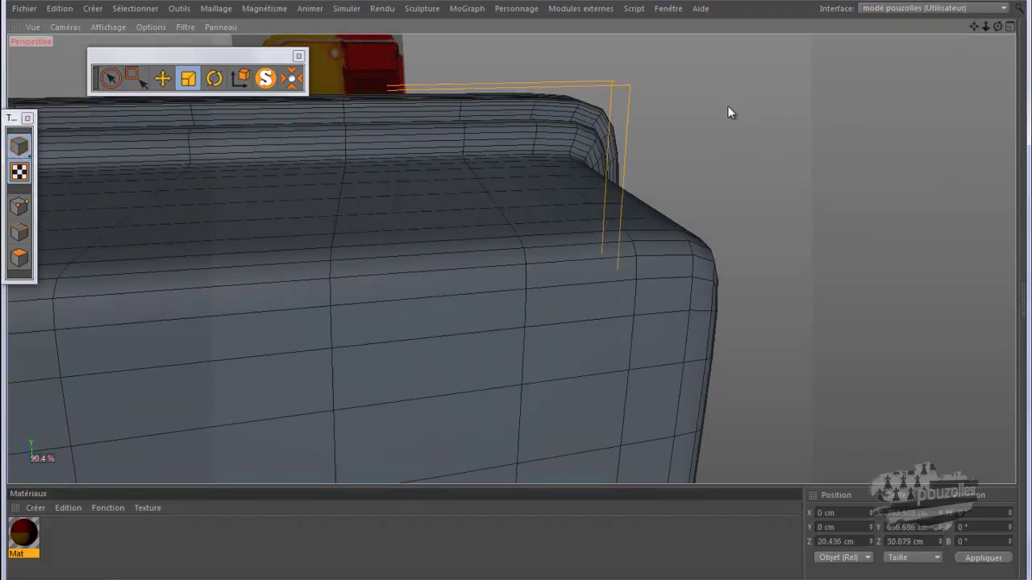
pyautogui.moveTo(998, 27); pyautogui.dragTo(513, 289)
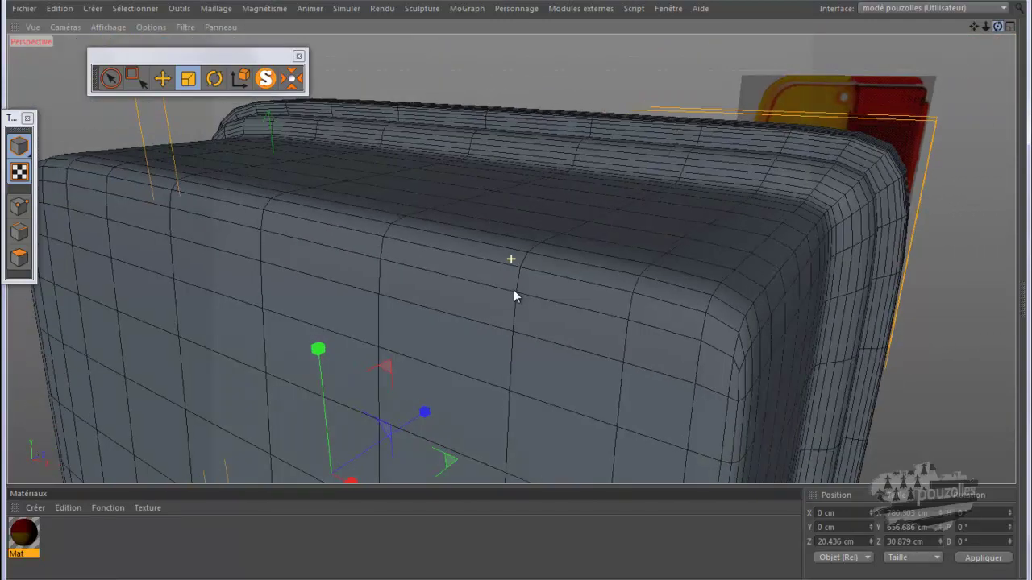
pyautogui.moveTo(779, 131)
pyautogui.keyDown('alt'); pyautogui.mouseDown()
pyautogui.moveTo(556, 136)
pyautogui.moveTo(564, 104)
pyautogui.mouseUp(); pyautogui.keyUp('alt')
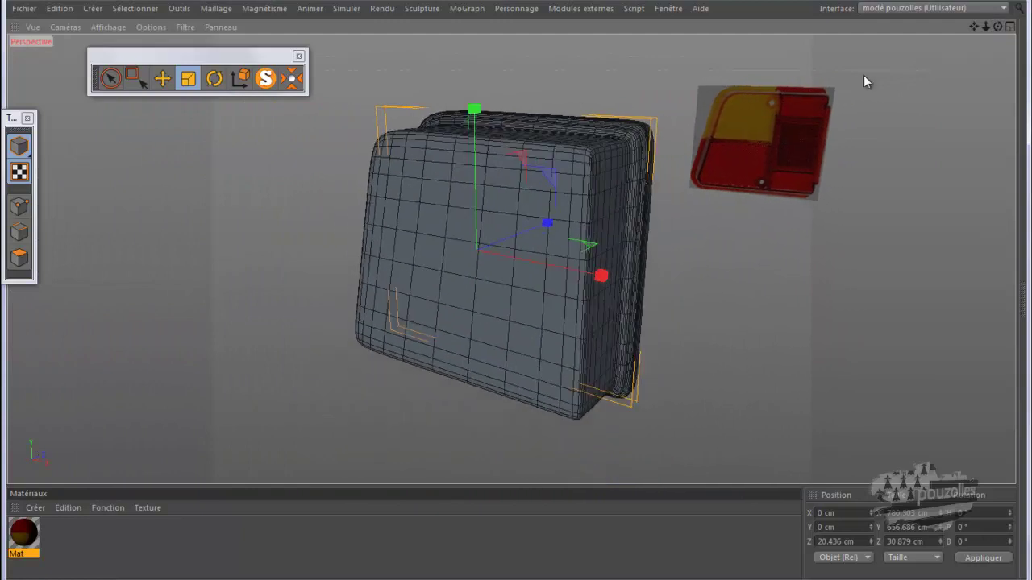
pyautogui.moveTo(997, 29); pyautogui.dragTo(517, 294)
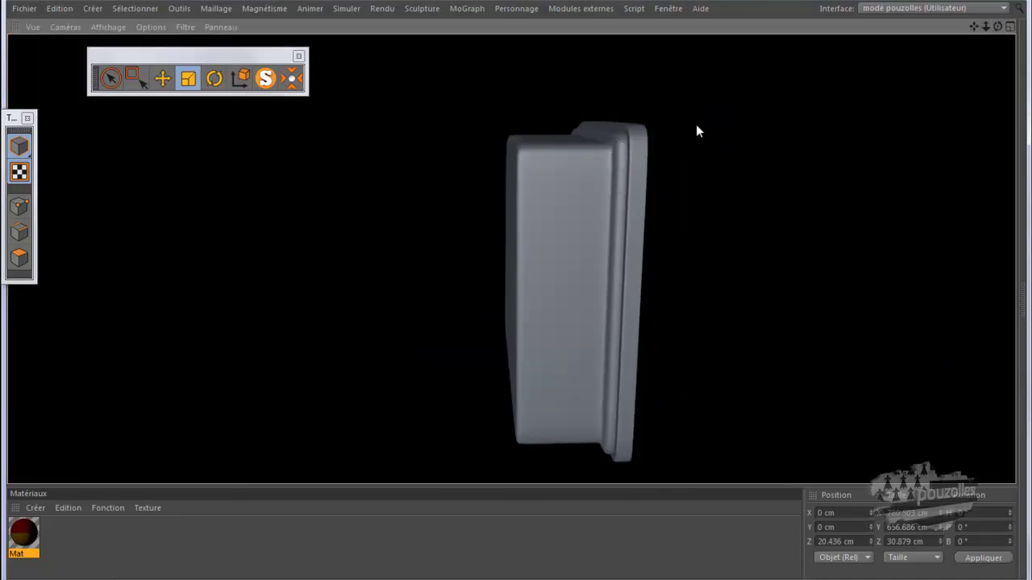
pyautogui.click(877, 139)
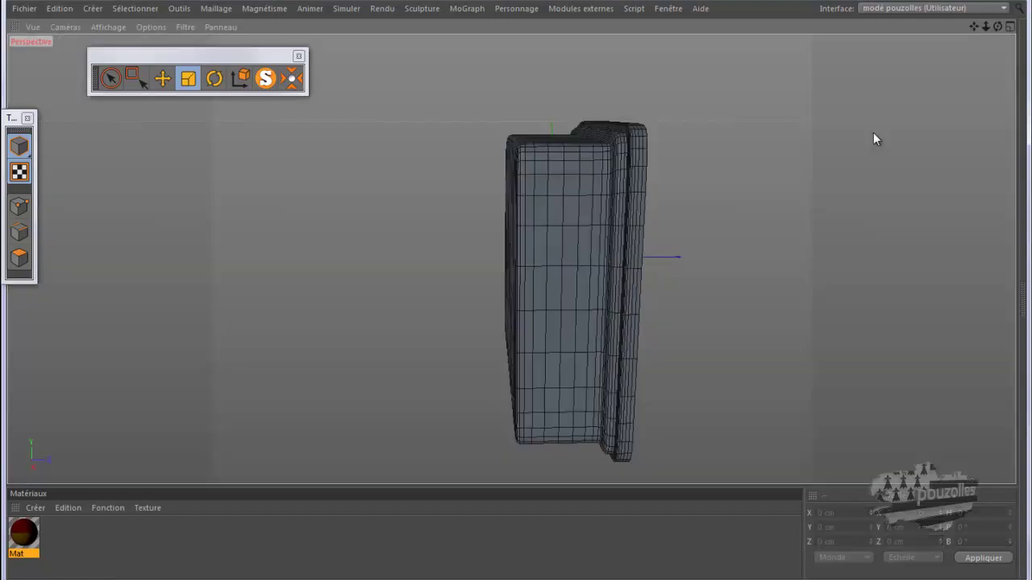
pyautogui.moveTo(996, 27); pyautogui.dragTo(518, 290)
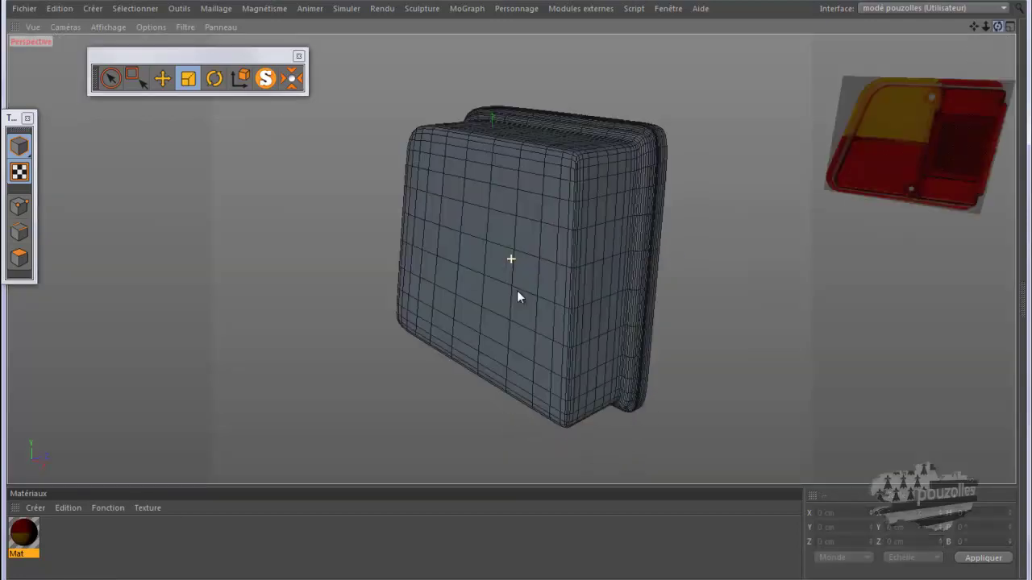